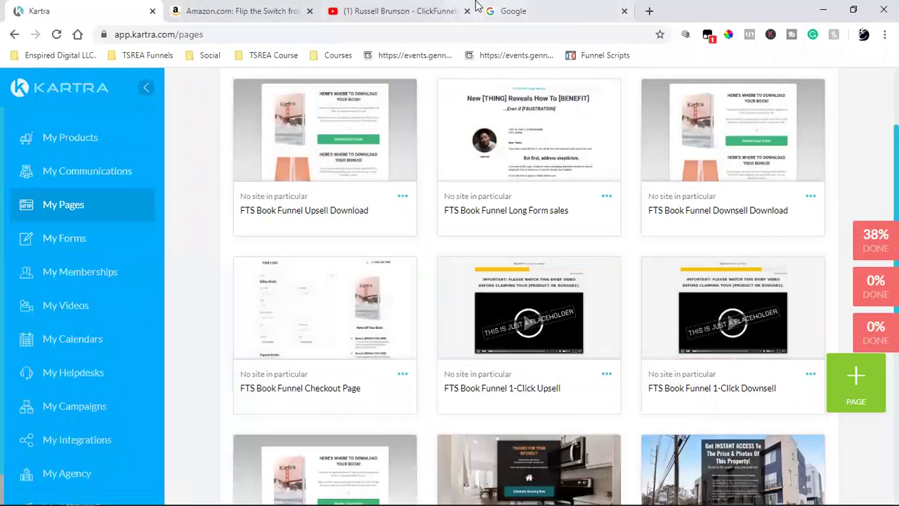
Search Google for 'stripe', open the Stripe.com homepage, then go back to the Kartra tab.
left_click(546, 8)
type("stripe")
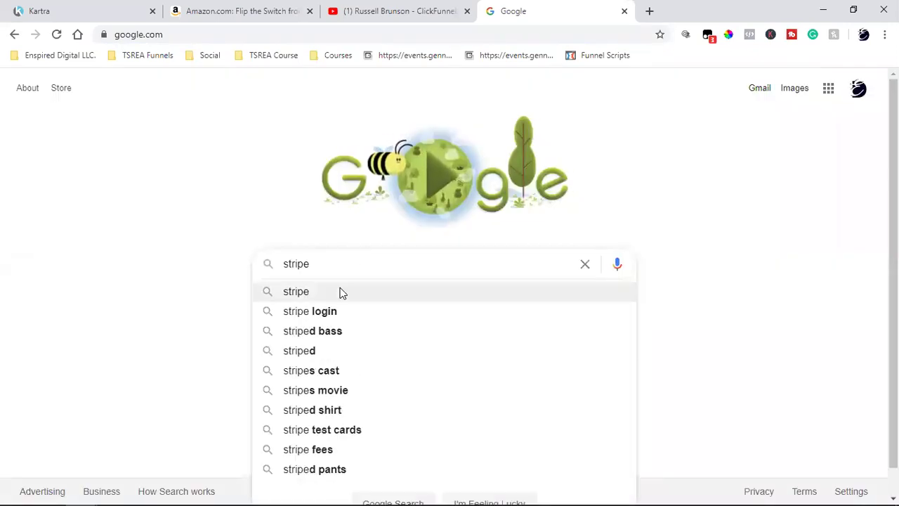
left_click(342, 290)
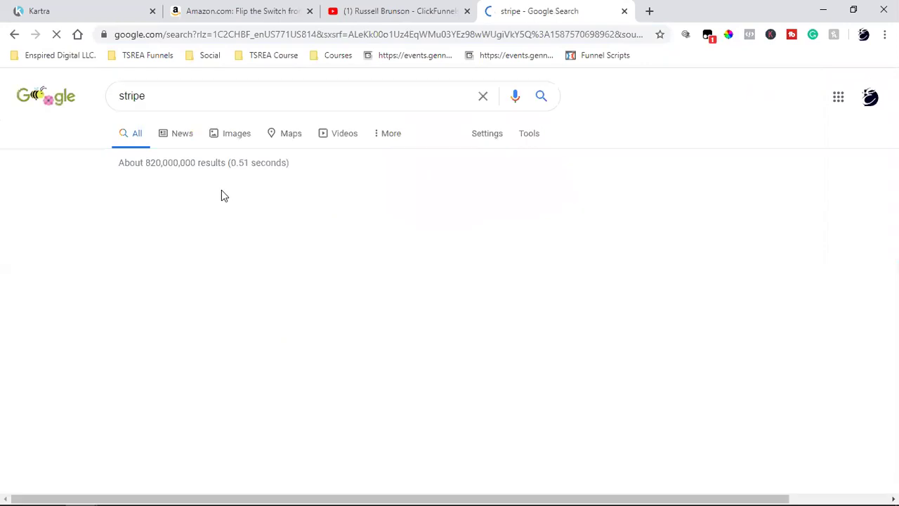
left_click(156, 213)
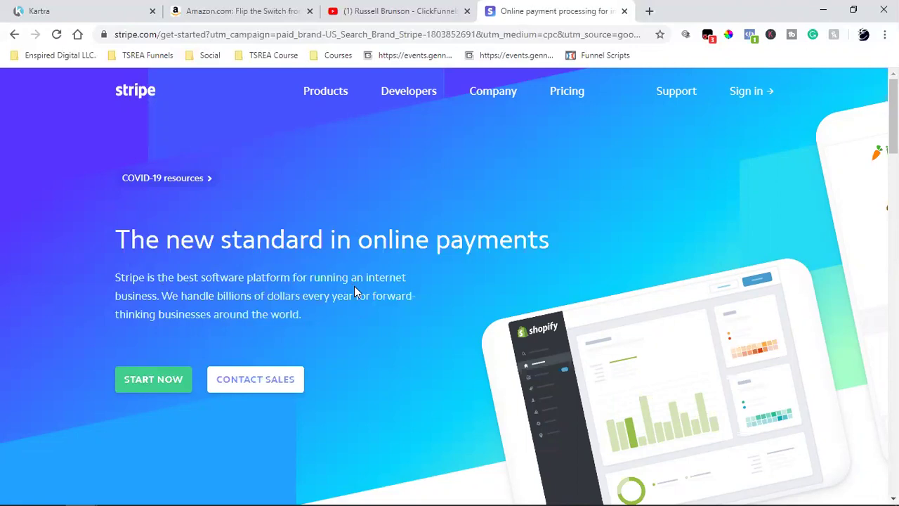
left_click(125, 7)
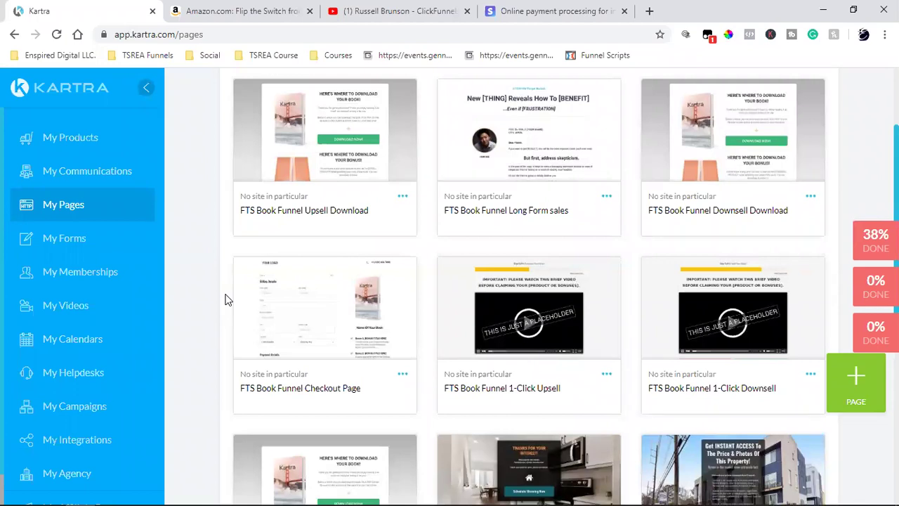
Move among the Amazon, Kartra and Stripe tabs, ending on the Amazon 'Flip the Switch' Kindle listing.
scroll(227, 300, "up", 2)
left_click(235, 11)
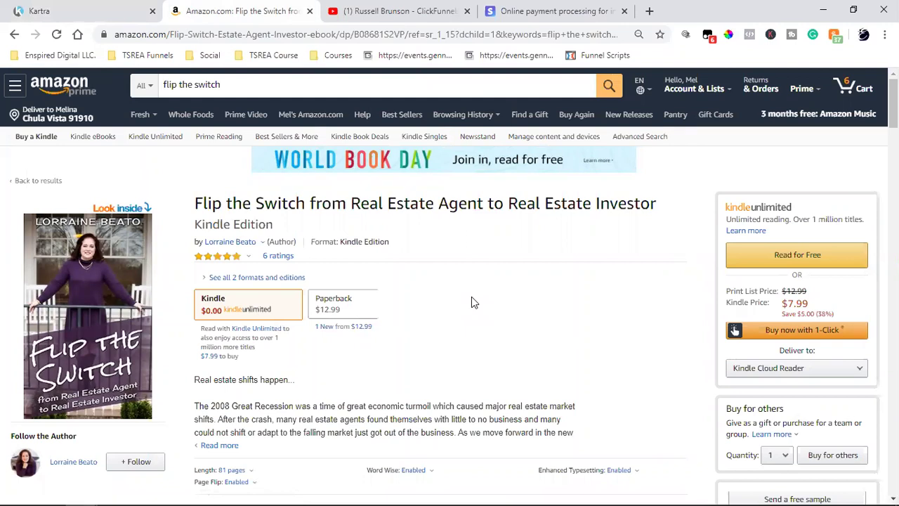
left_click(41, 10)
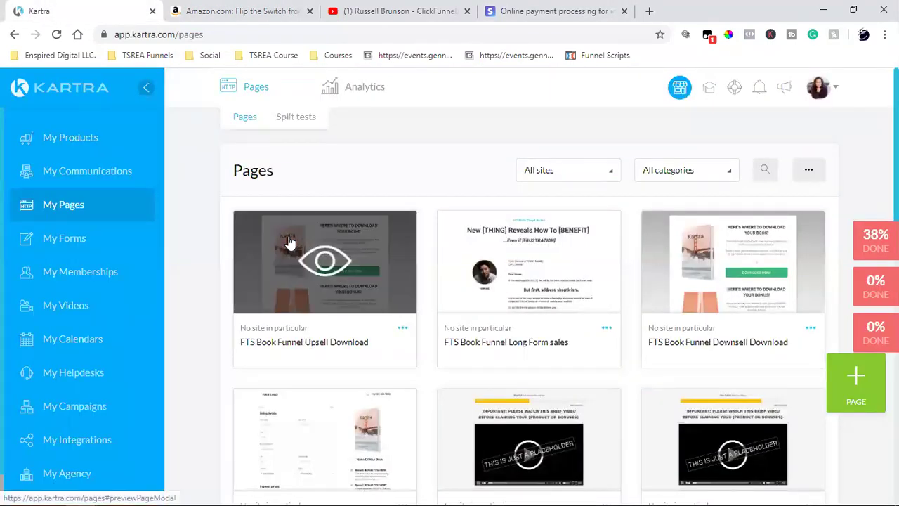
left_click(551, 11)
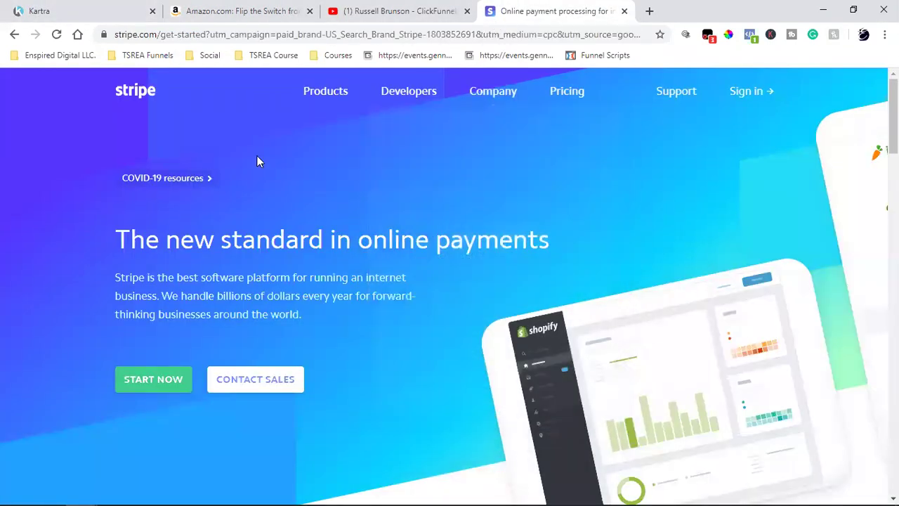
left_click(96, 10)
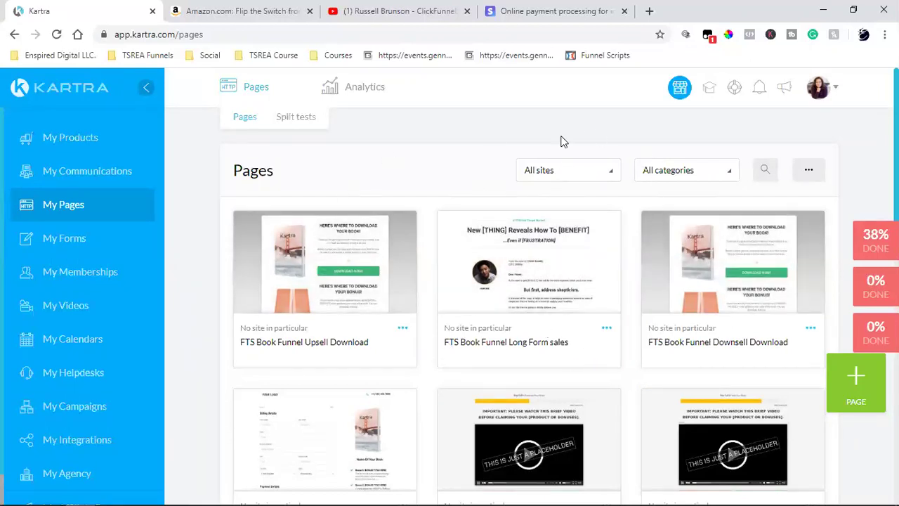
left_click(541, 11)
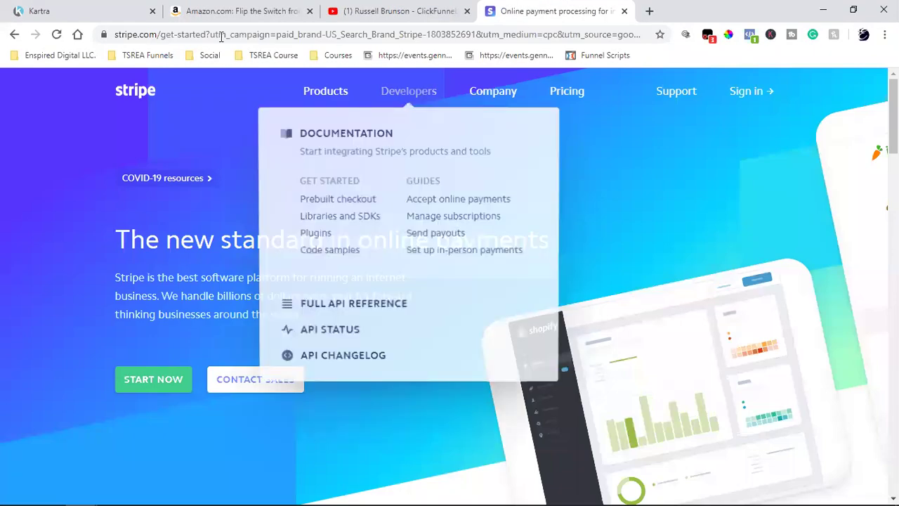
left_click(222, 10)
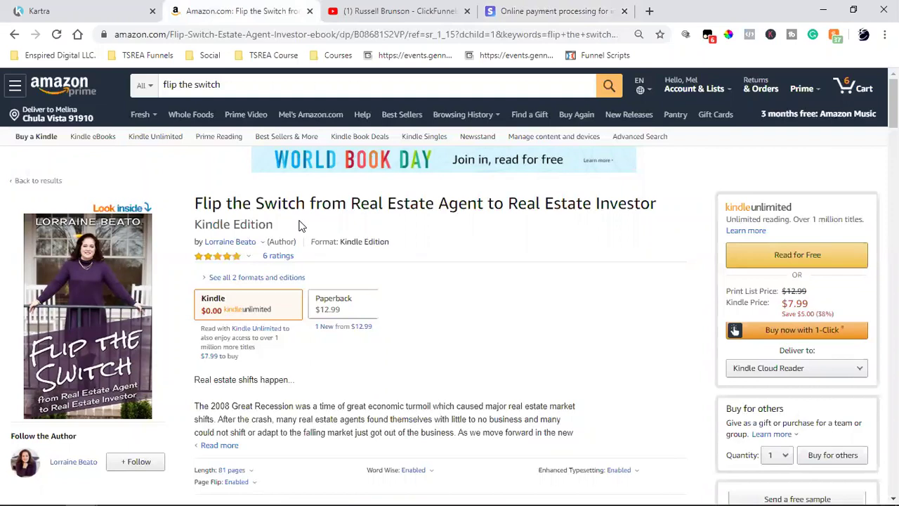
left_click(78, 10)
Filter the Kartra pages list to the Book Funnel category.
scroll(731, 267, "down", 2)
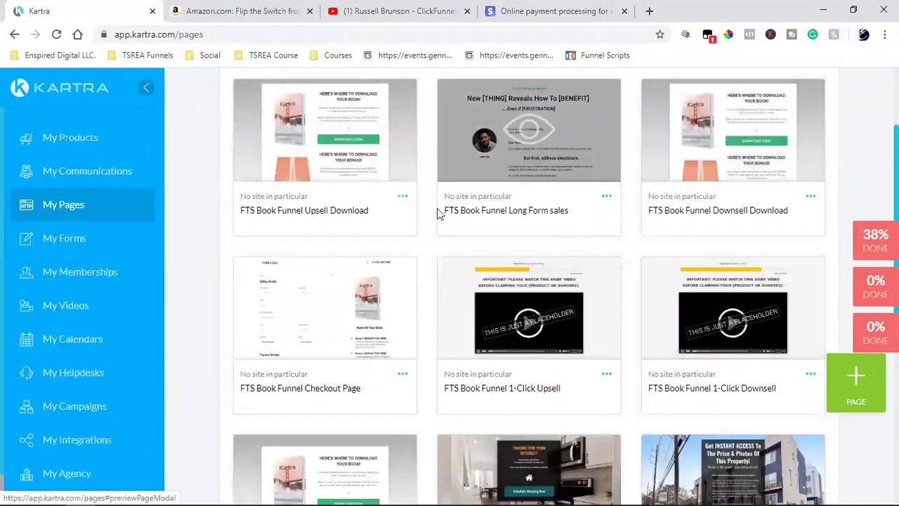
scroll(668, 274, "down", 4)
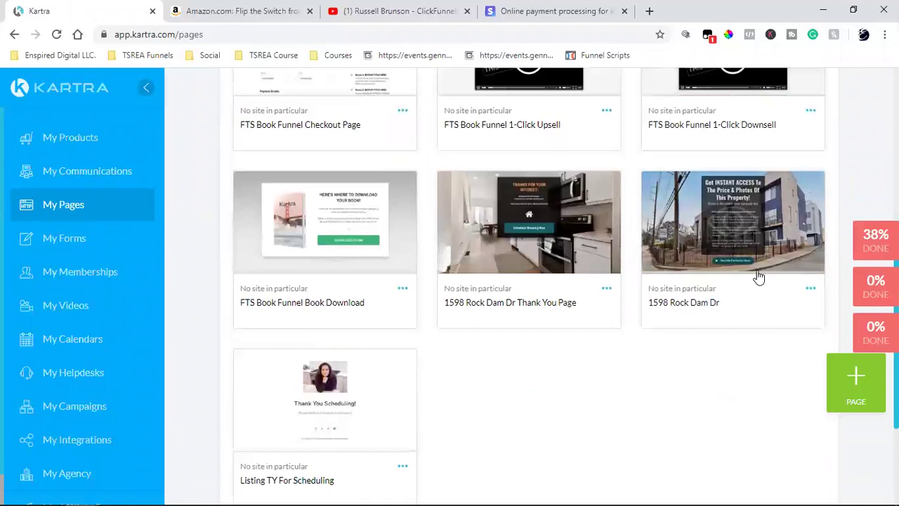
scroll(759, 277, "up", 6)
left_click(669, 172)
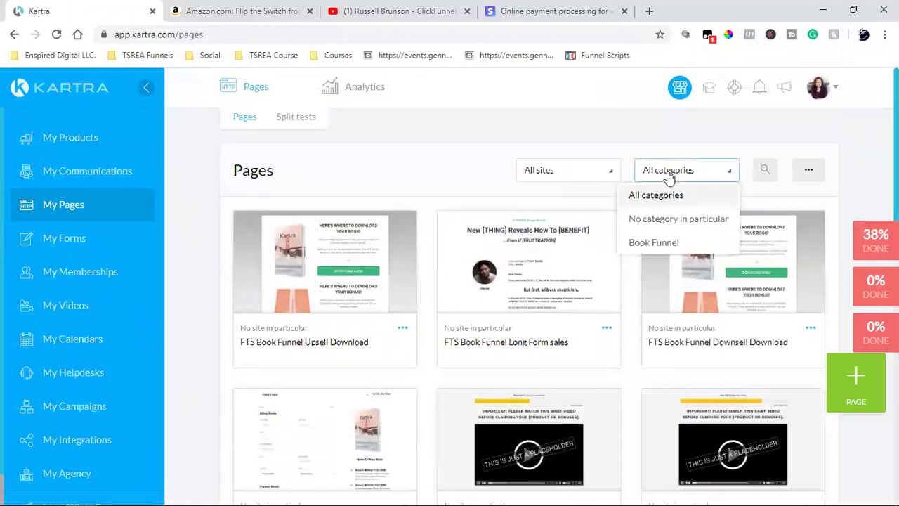
left_click(653, 245)
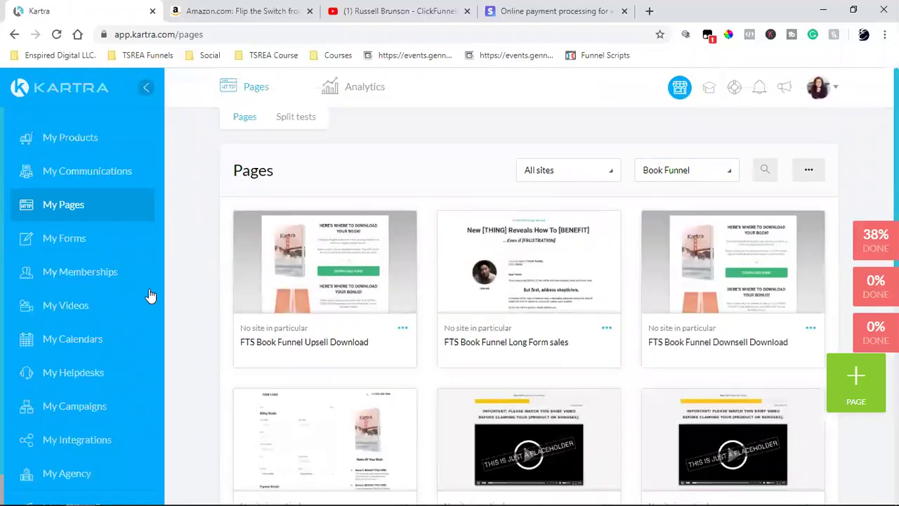
Review the Book Funnel pages and the Long Form sales page actions, then open a new browser tab.
scroll(800, 271, "down", 2)
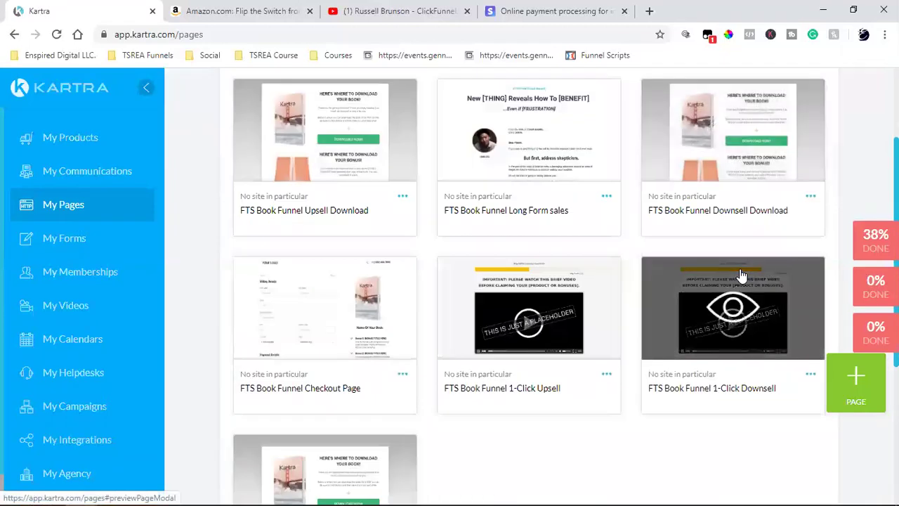
scroll(325, 359, "down", 2)
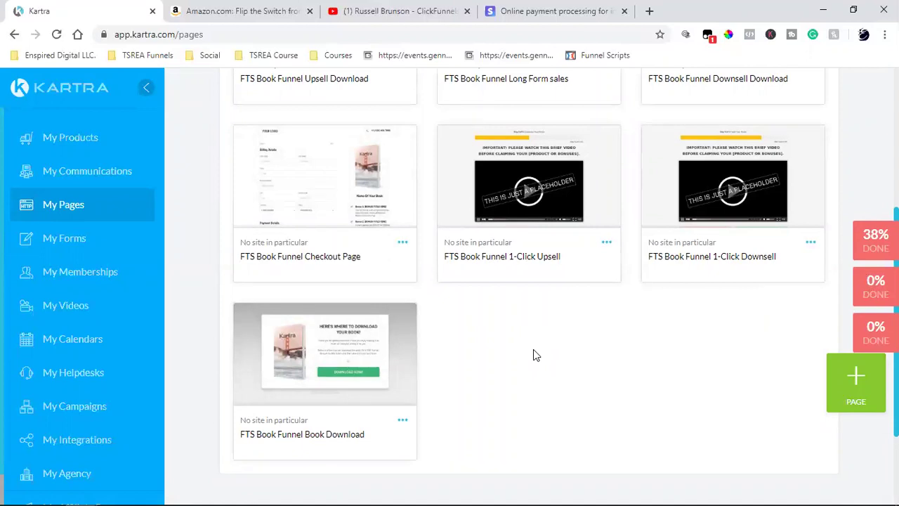
mouse_move(535, 216)
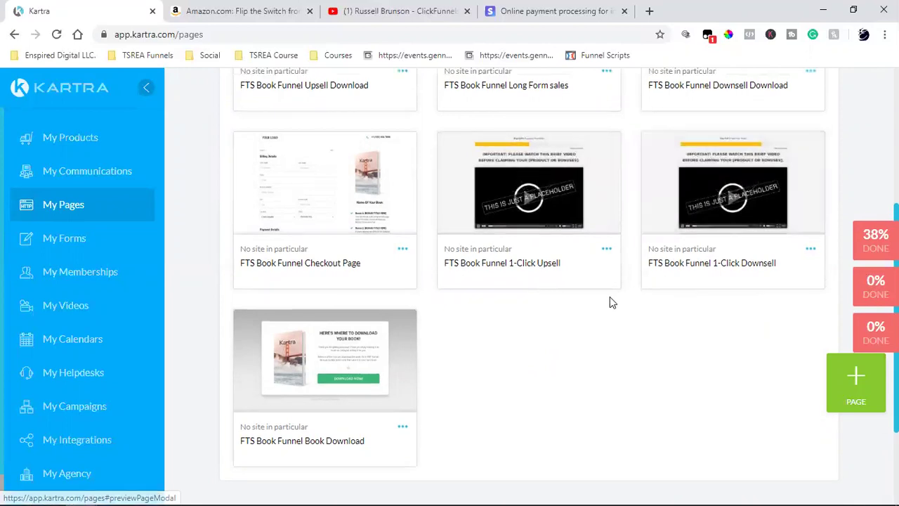
scroll(405, 339, "up", 2)
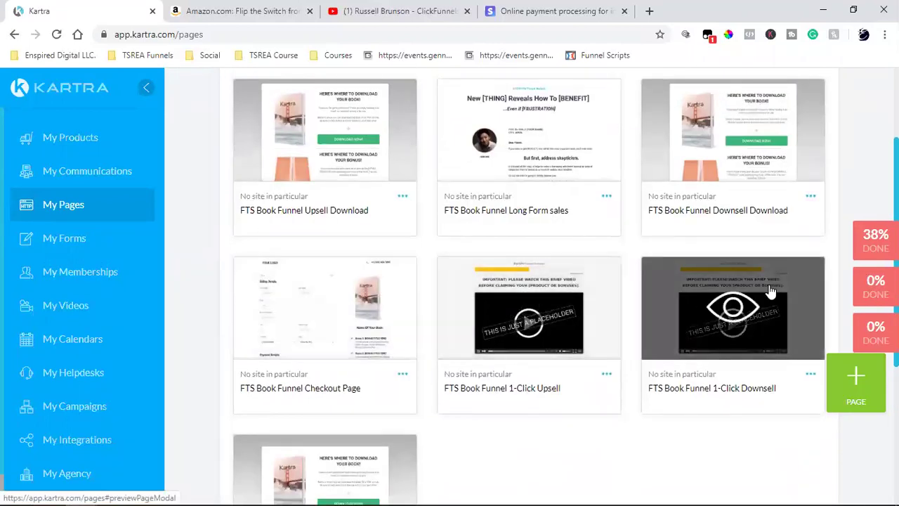
scroll(771, 290, "up", 2)
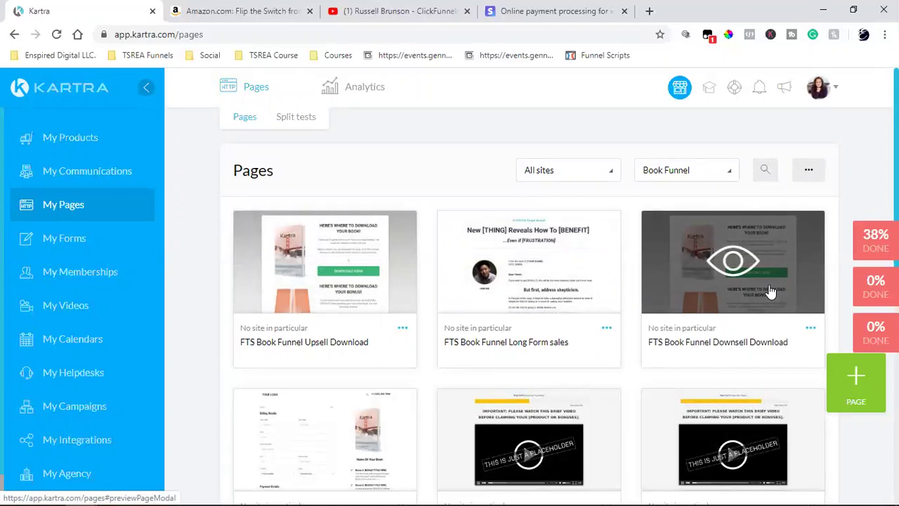
left_click(604, 335)
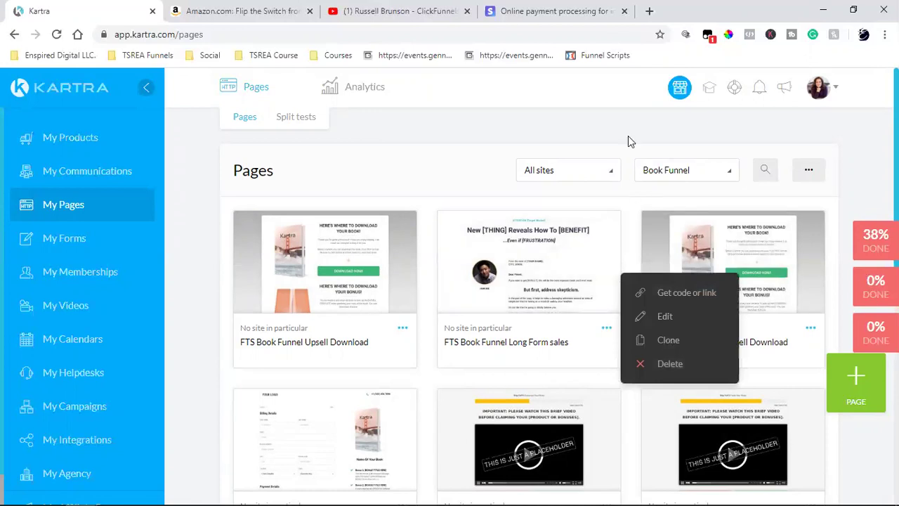
left_click(648, 11)
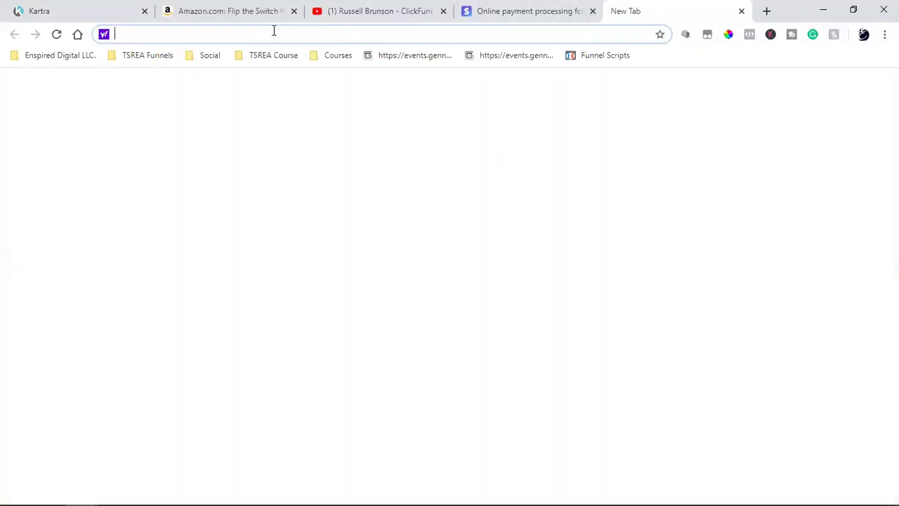
Go to thesocialrealestateagent.com/freebook in the new tab.
type("th")
key("Right")
type("/free")
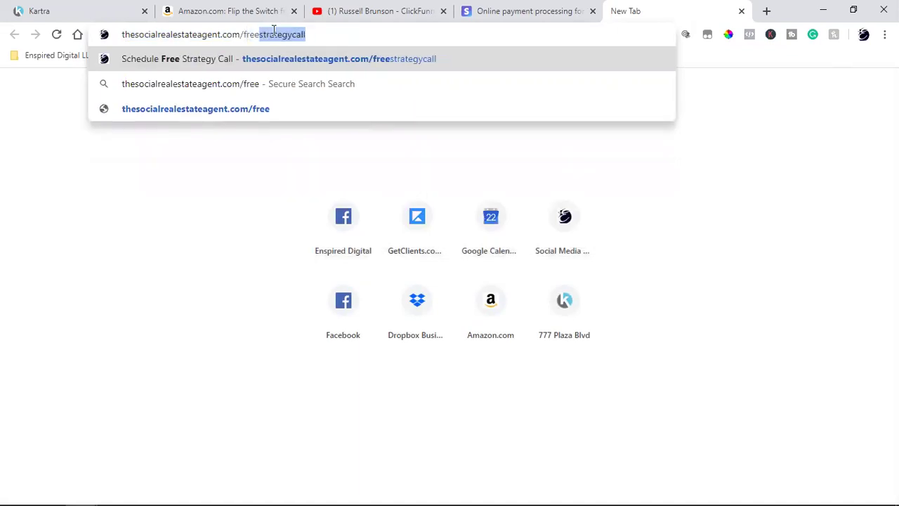
type("b")
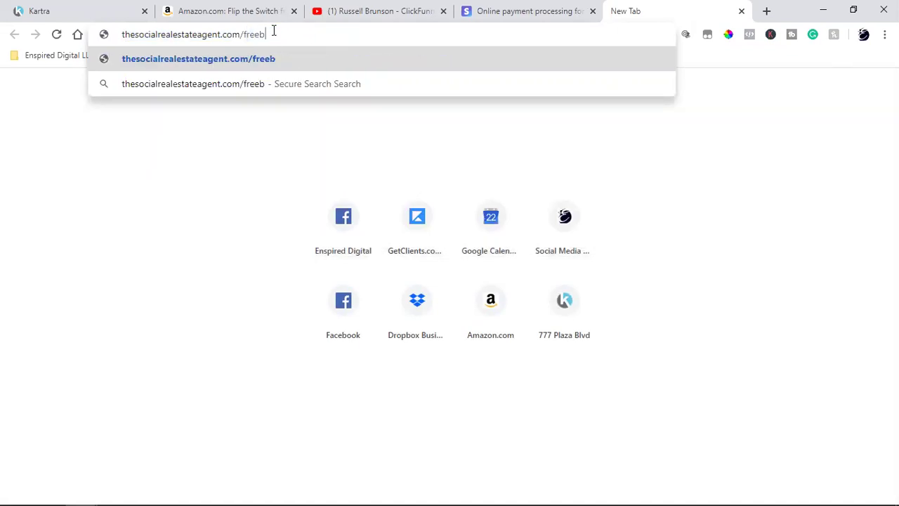
type("ook")
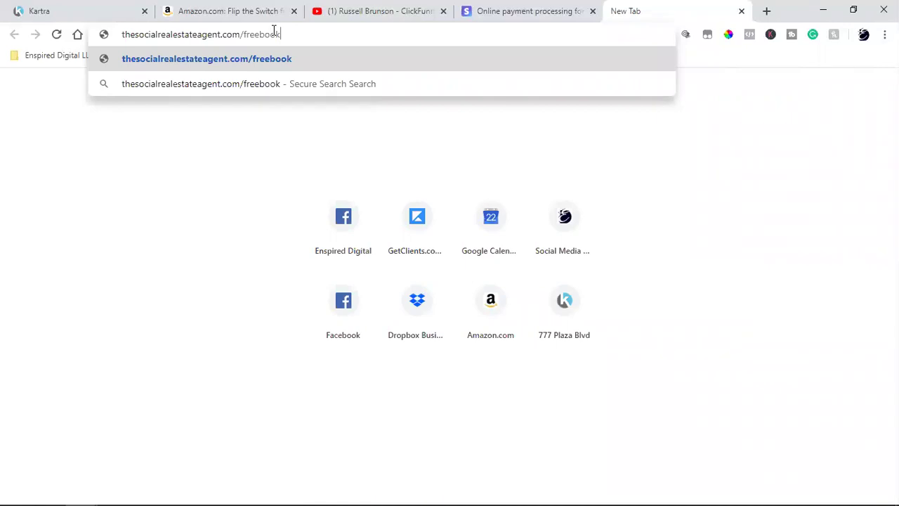
key("Return")
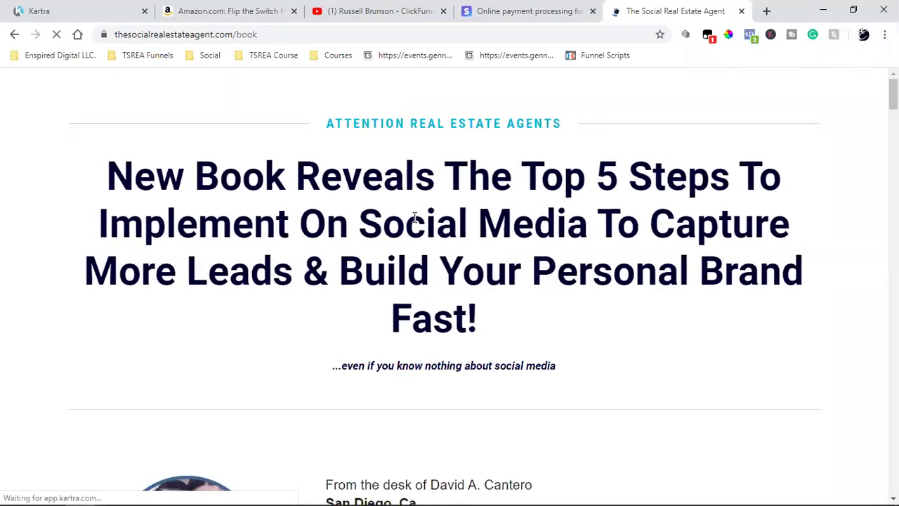
Bring up the Social Real Estate Agent book page and highlight part of its headline.
left_click(113, 8)
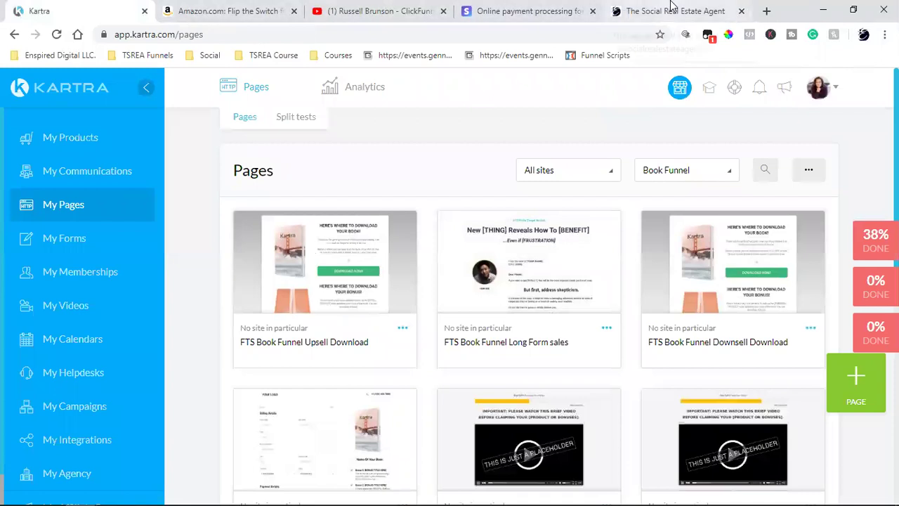
left_click(625, 9)
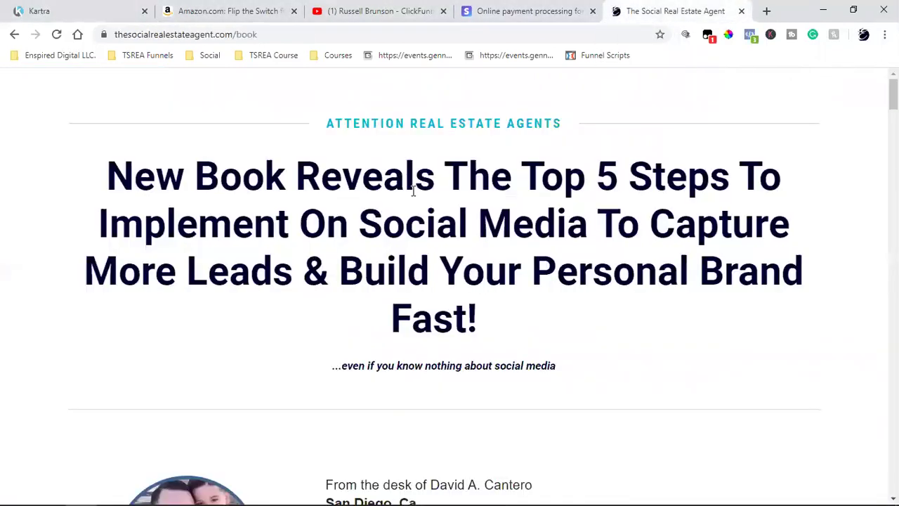
left_click_drag(139, 178, 604, 303)
left_click(616, 307)
Scroll down through the sales letter and disclaimer, selecting passages along the way.
scroll(619, 307, "down", 4)
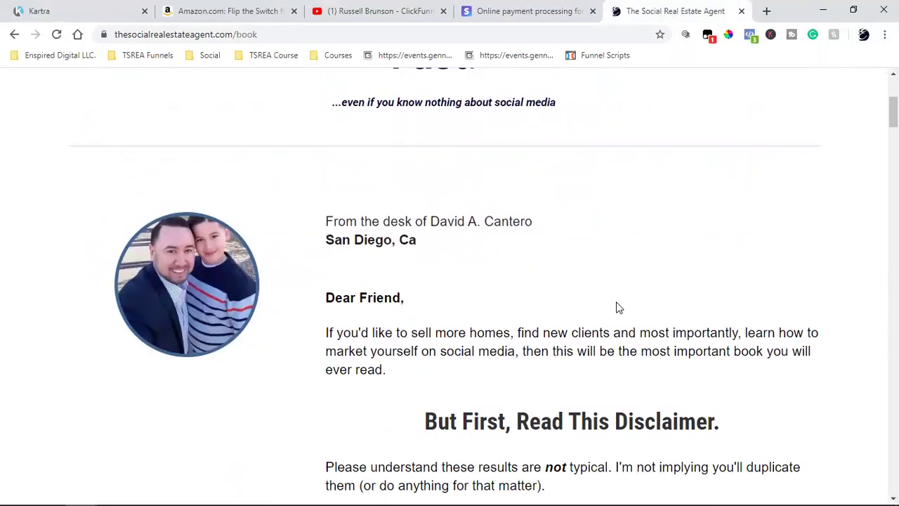
scroll(340, 203, "down", 2)
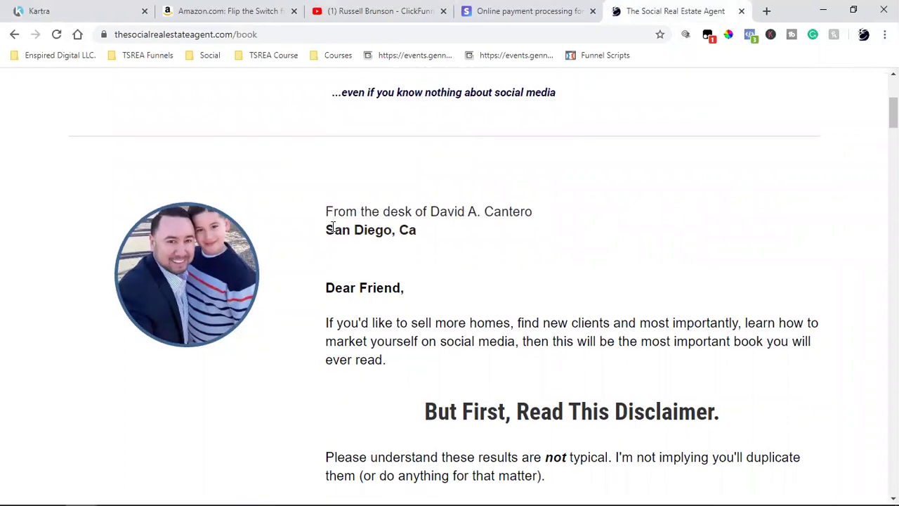
left_click_drag(348, 184, 607, 326)
left_click(609, 331)
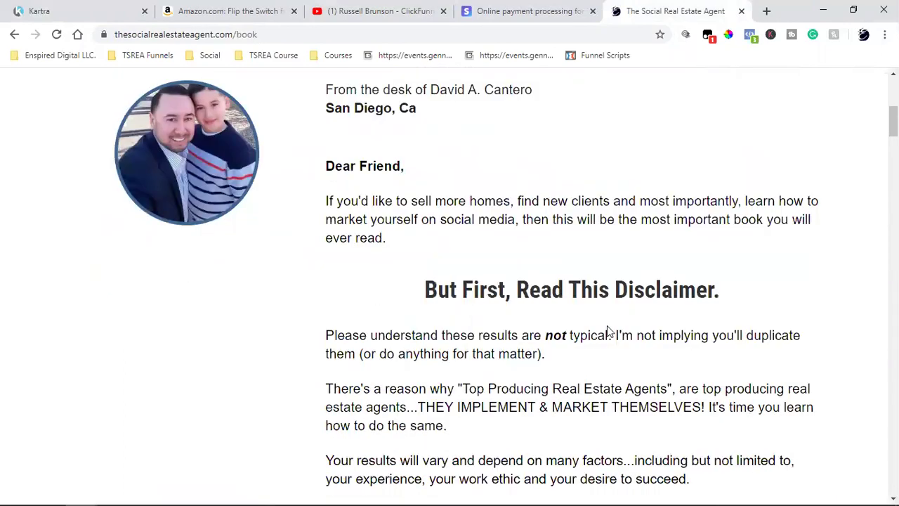
triple_click(405, 201)
scroll(412, 201, "down", 4)
double_click(481, 197)
left_click(482, 197)
scroll(424, 218, "down", 2)
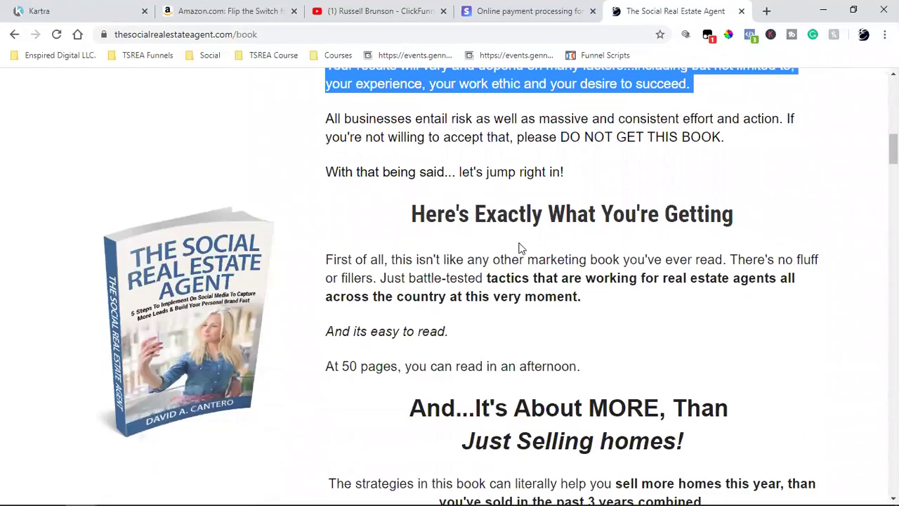
scroll(435, 246, "down", 2)
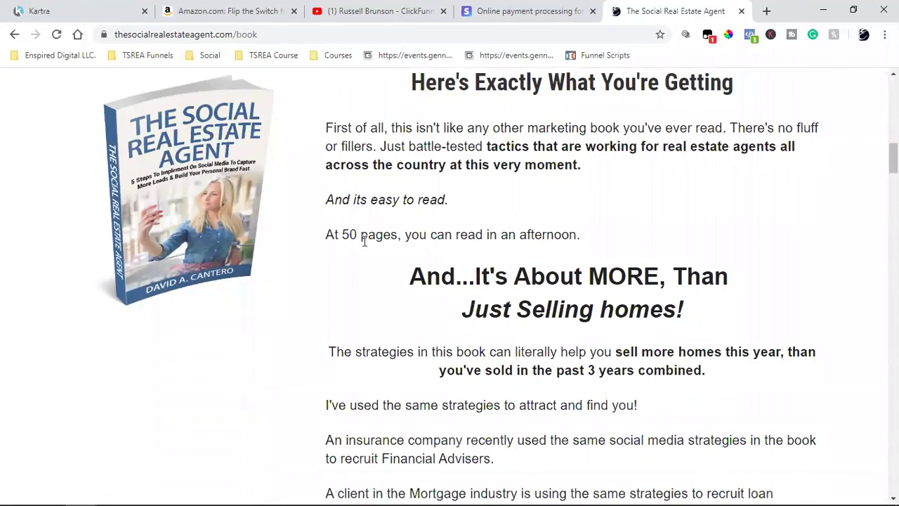
Open the book's USD 5.50 checkout, advance to billing, then close it without buying.
left_click(215, 241)
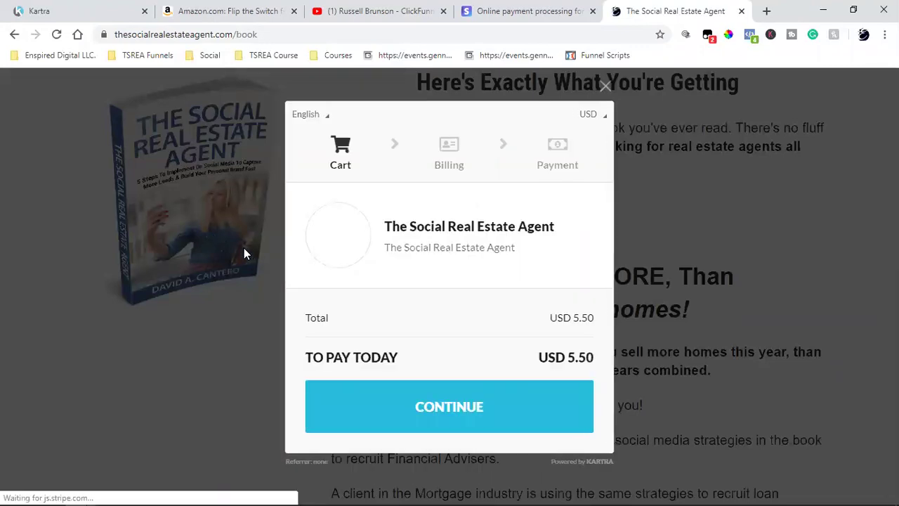
left_click(425, 400)
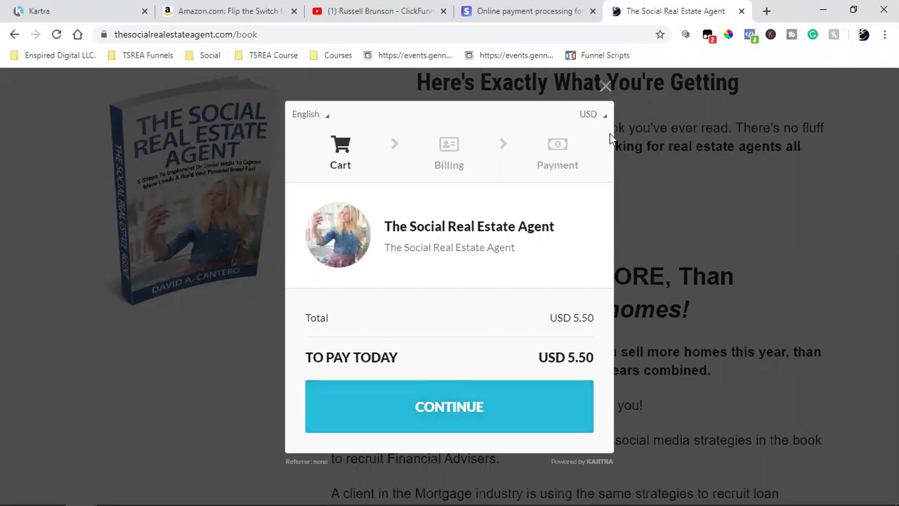
left_click(606, 90)
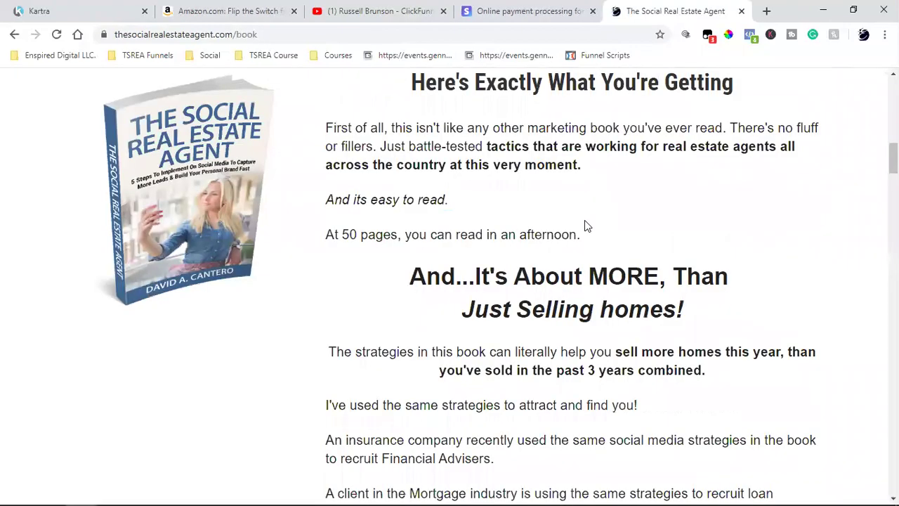
scroll(583, 223, "up", 5)
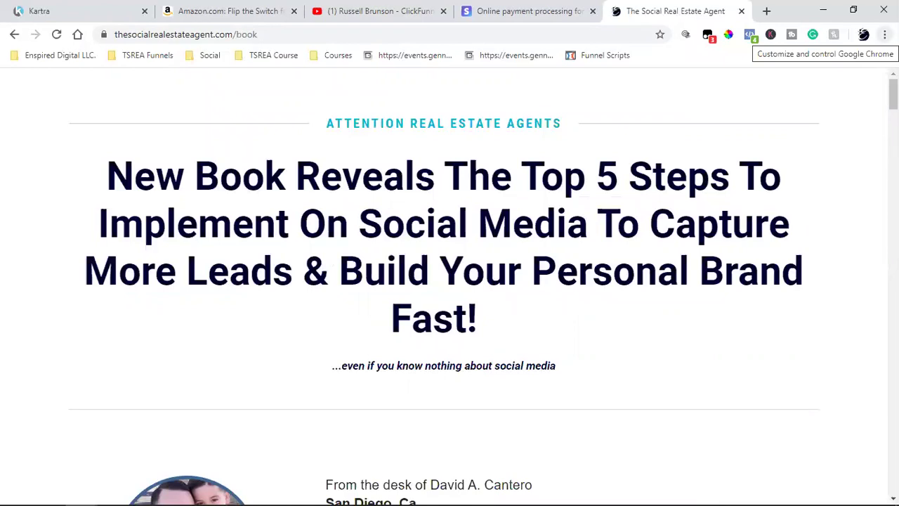
scroll(634, 245, "down", 15)
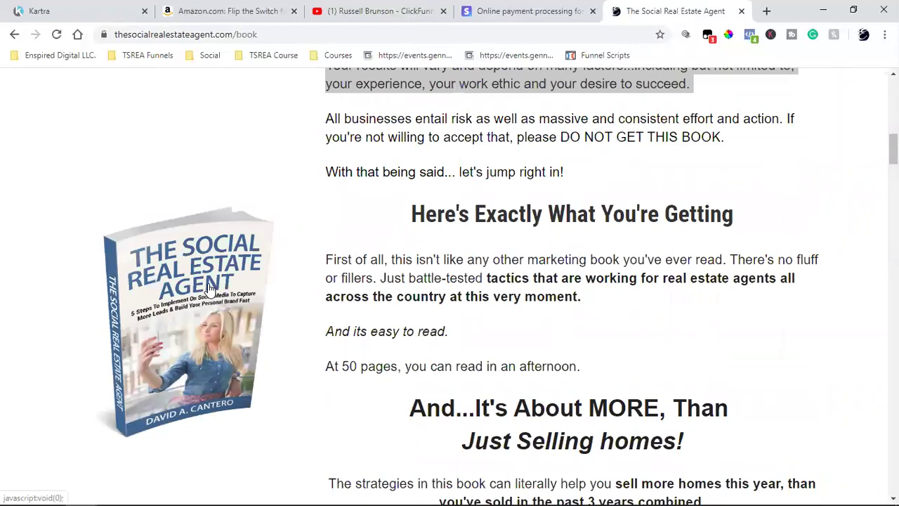
Check the Amazon Flip the Switch tab, then open a new Chrome incognito window.
left_click(232, 11)
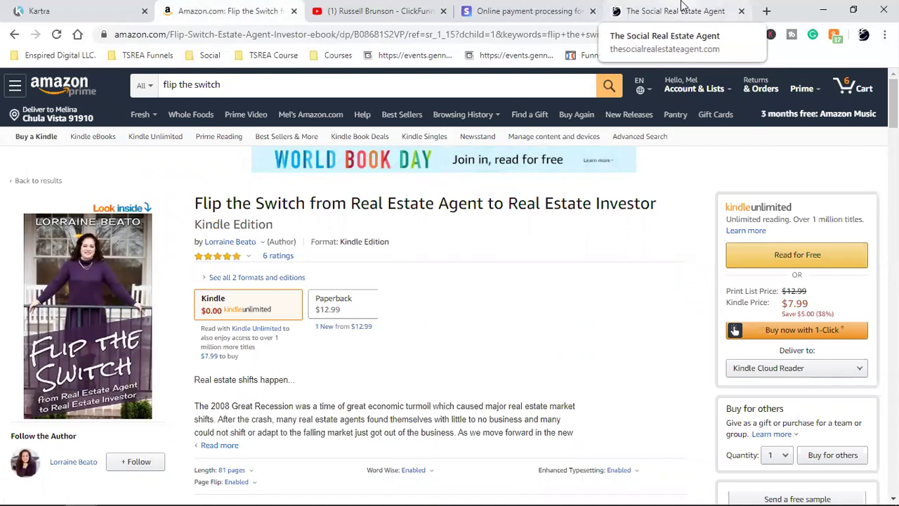
left_click(681, 5)
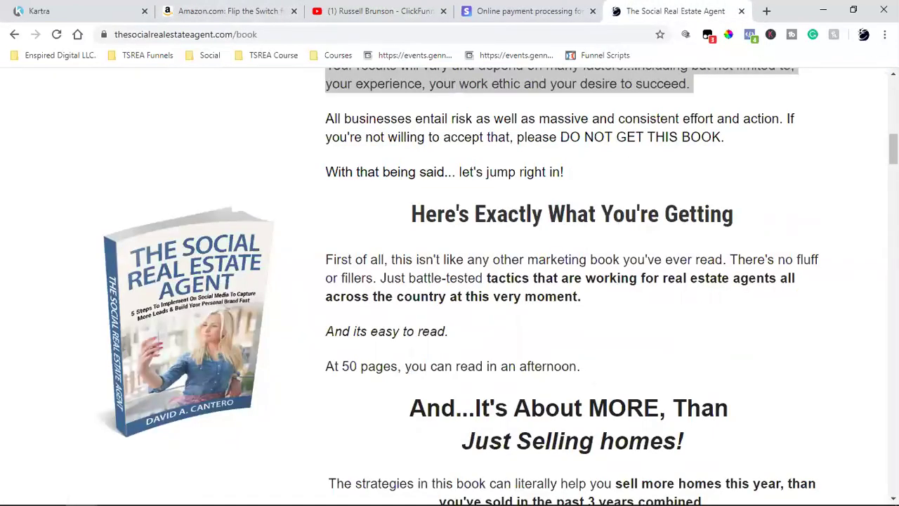
left_click(884, 34)
left_click(827, 81)
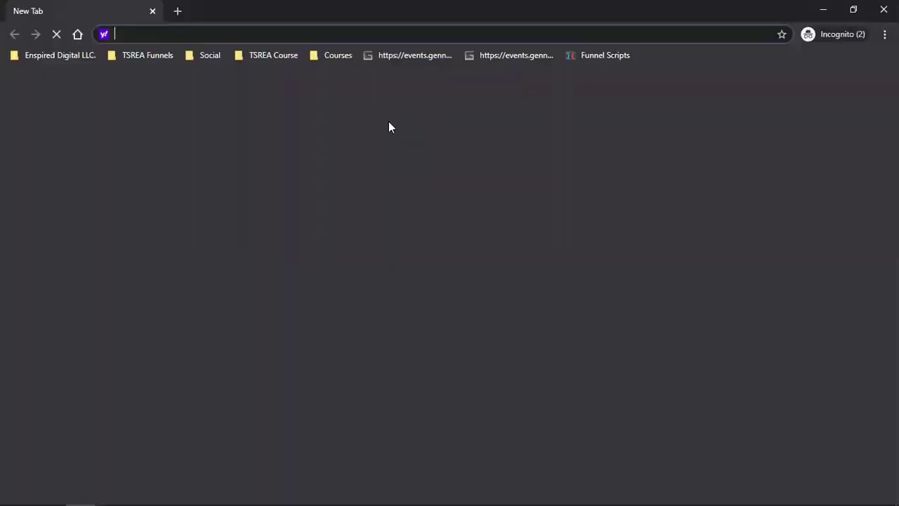
Load thesocialrealestateagent.com/freebook in the incognito window.
type("the")
key("End")
type("/")
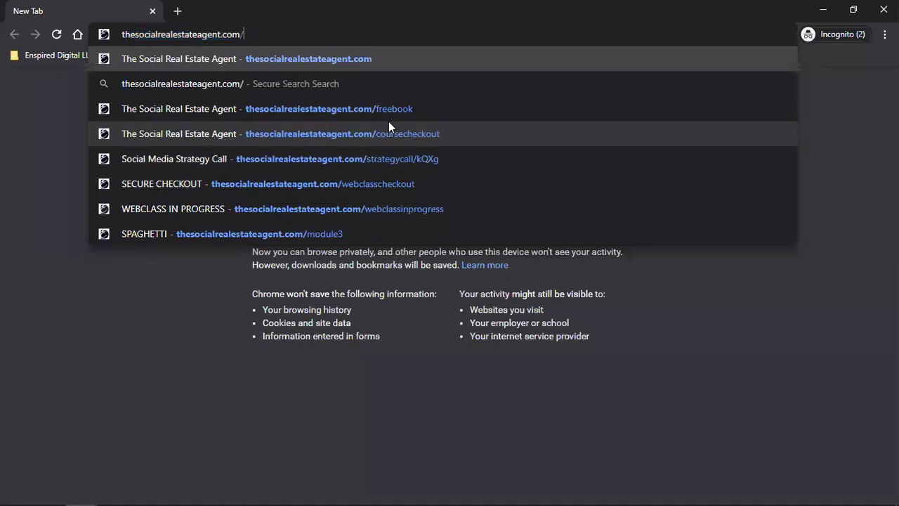
type("freeboo")
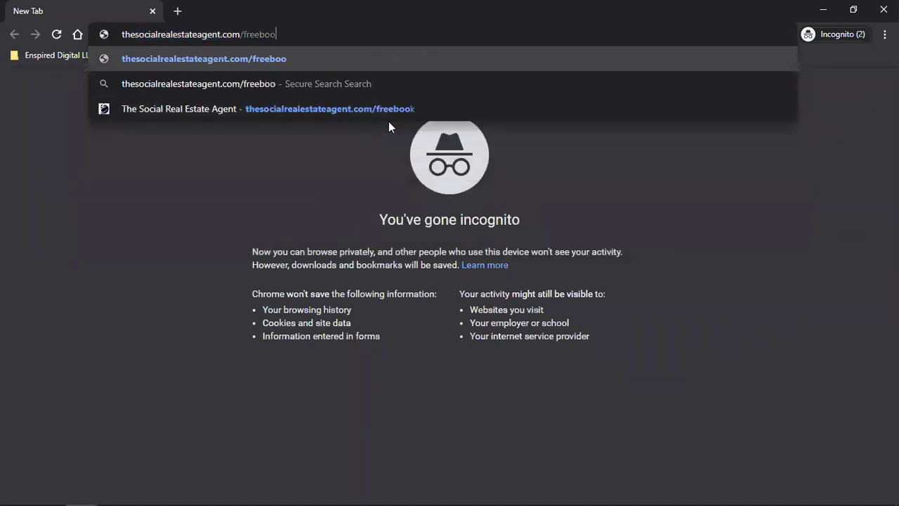
type("k")
key("Return")
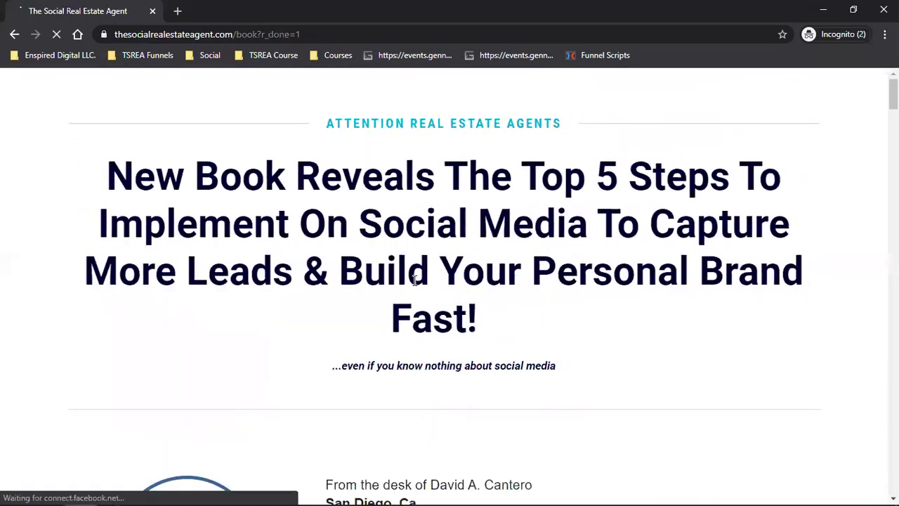
Replace the redirected /book?r_done=1 path with /freebook and load it again.
left_click(284, 34)
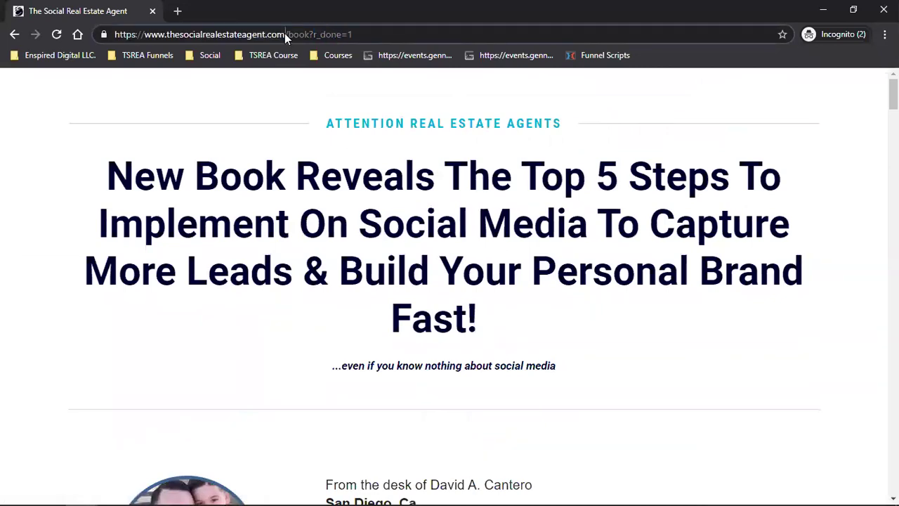
left_click_drag(285, 33, 483, 49)
type("/freebook")
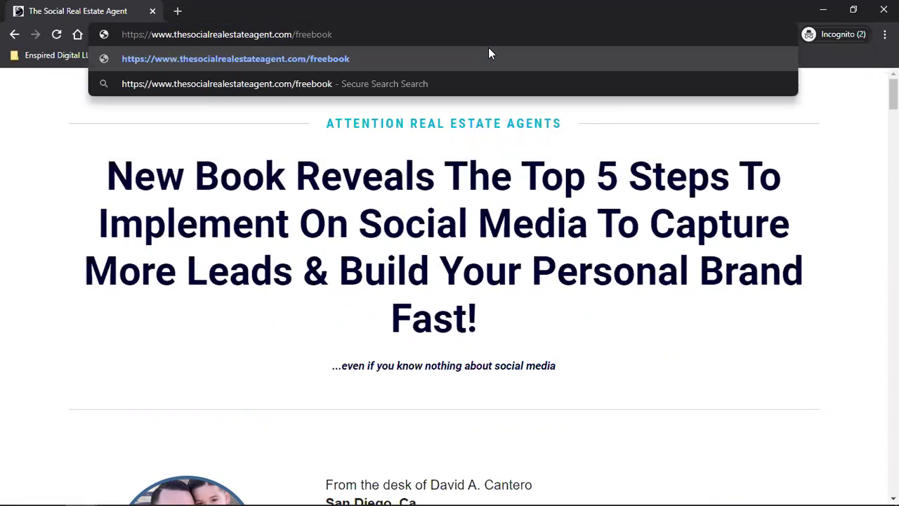
key("Return")
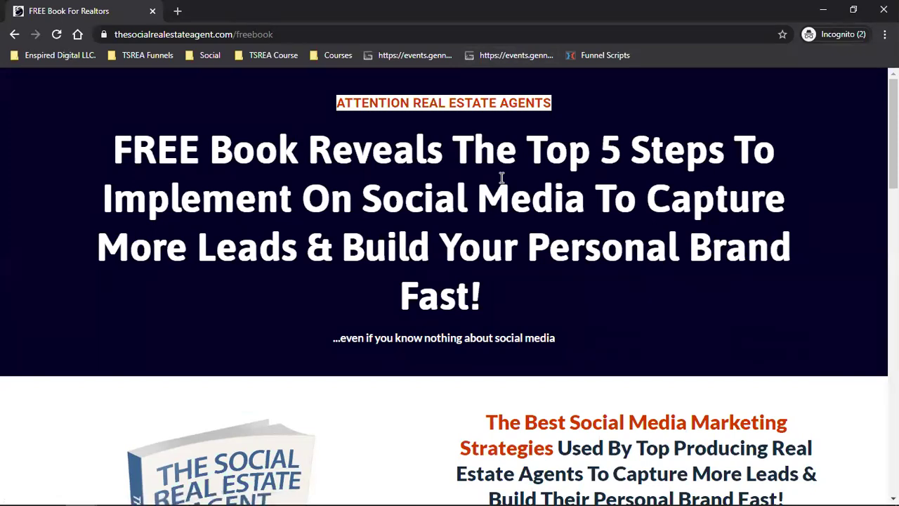
Scroll to the testimonials and back, then bring up the Send Me The Book! opt-in form.
scroll(501, 178, "down", 2)
scroll(678, 171, "down", 2)
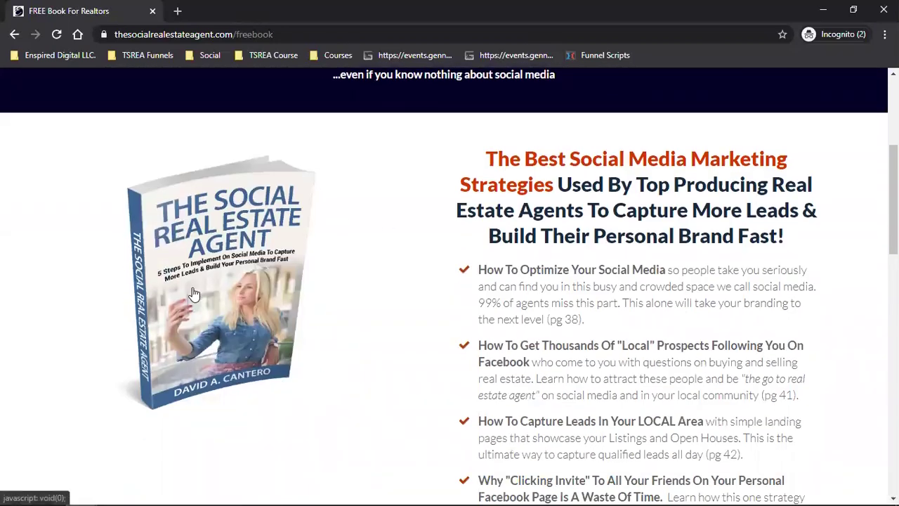
scroll(512, 209, "down", 4)
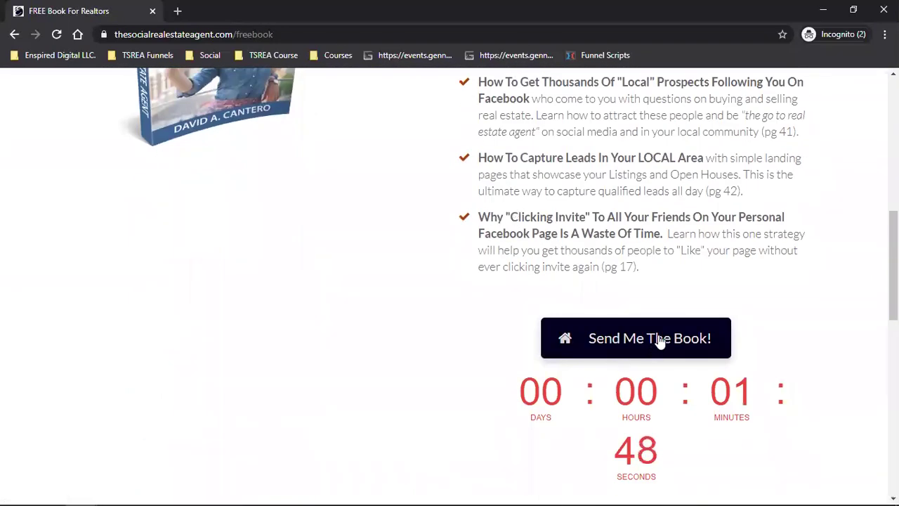
scroll(660, 342, "down", 2)
scroll(739, 346, "down", 4)
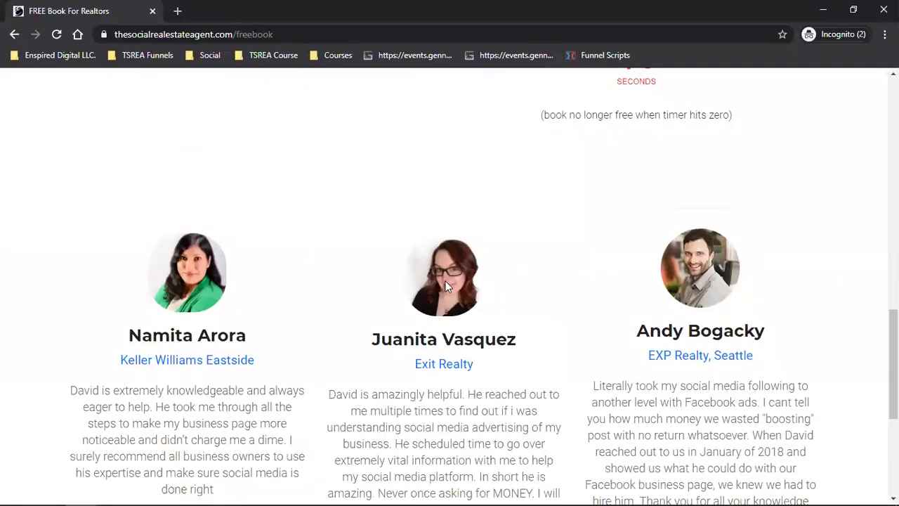
scroll(447, 286, "down", 2)
scroll(556, 263, "down", 3)
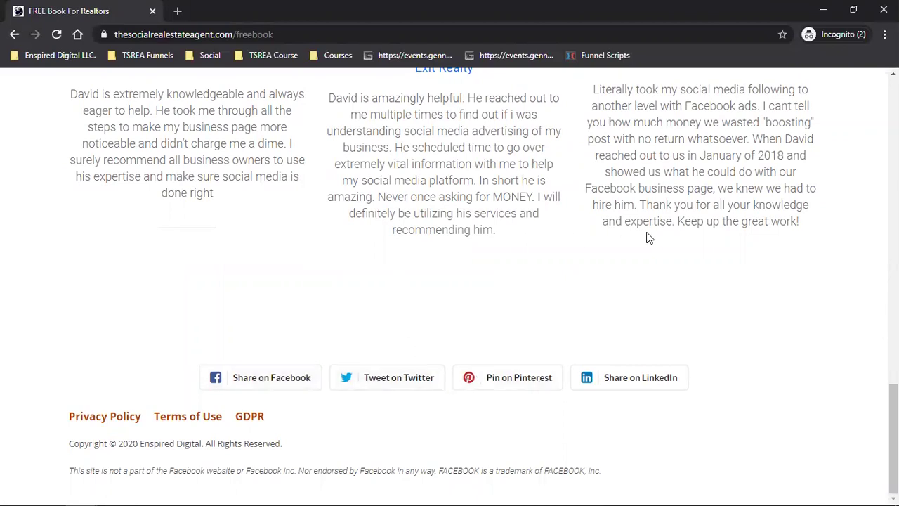
scroll(648, 237, "up", 9)
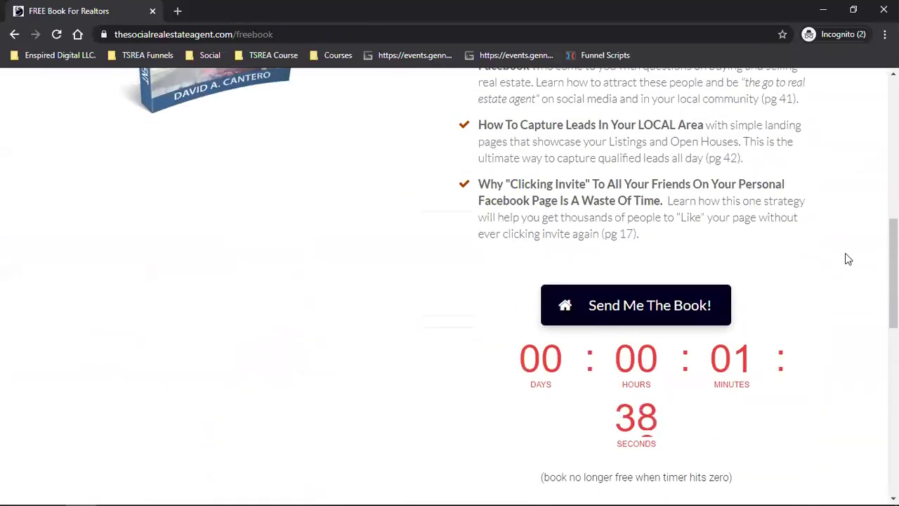
left_click(637, 306)
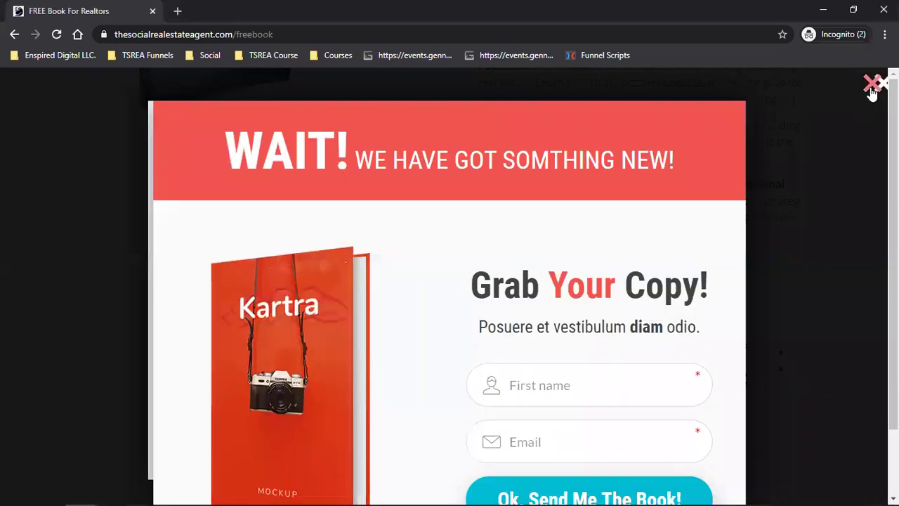
left_click(875, 84)
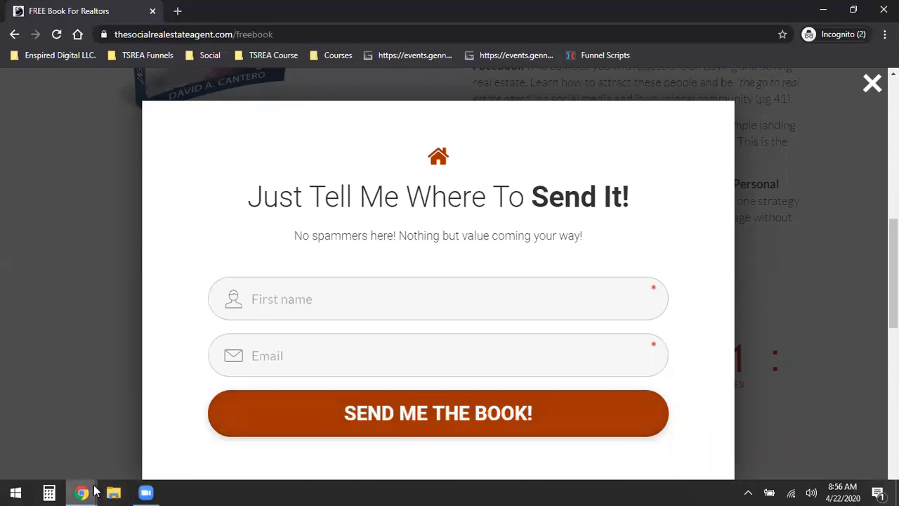
Bring the sales page window forward and switch to the Amazon Flip the Switch Kindle listing.
mouse_move(83, 491)
left_click(112, 431)
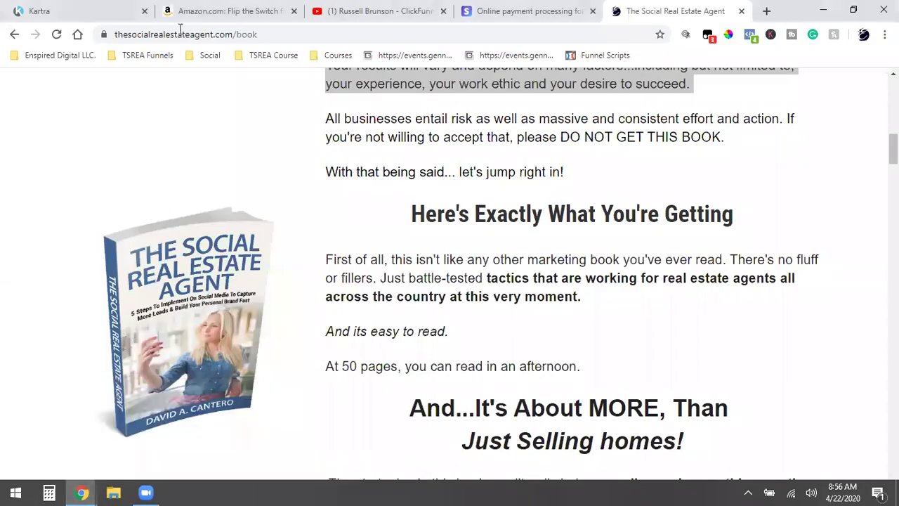
key("ctrl+2")
mouse_move(238, 265)
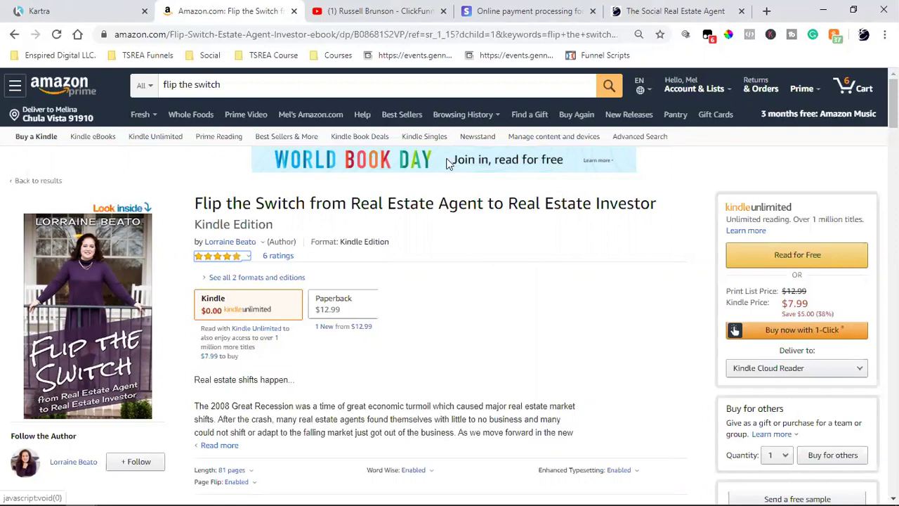
left_click(379, 10)
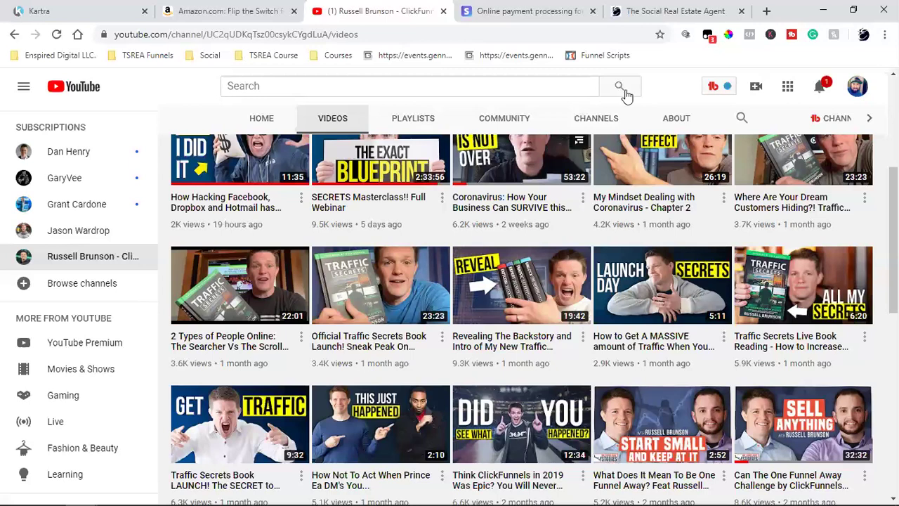
Return to The Social Real Estate Agent page and open its USD 5.50 book checkout from the cover.
left_click(671, 10)
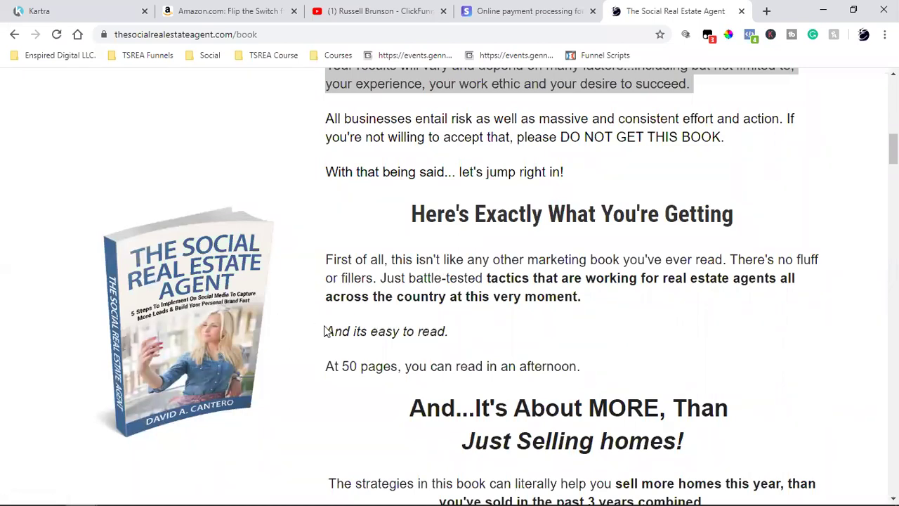
left_click(146, 353)
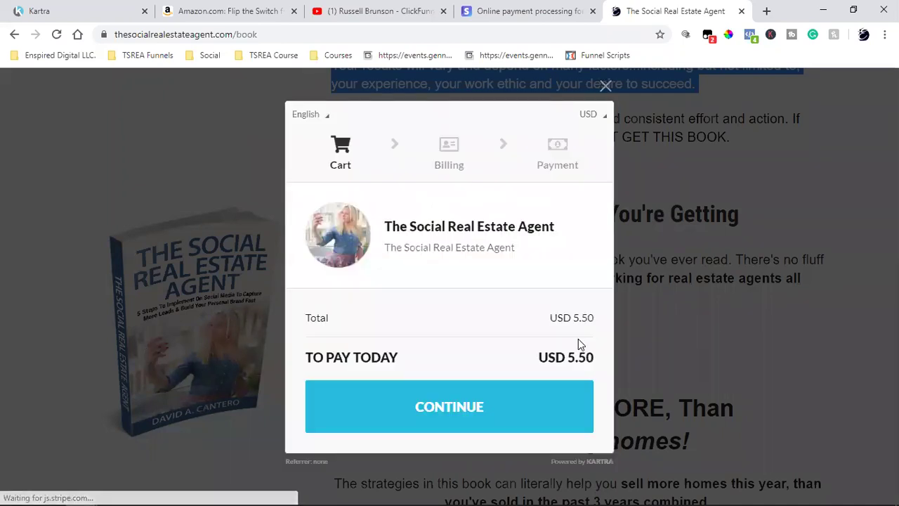
left_click(239, 11)
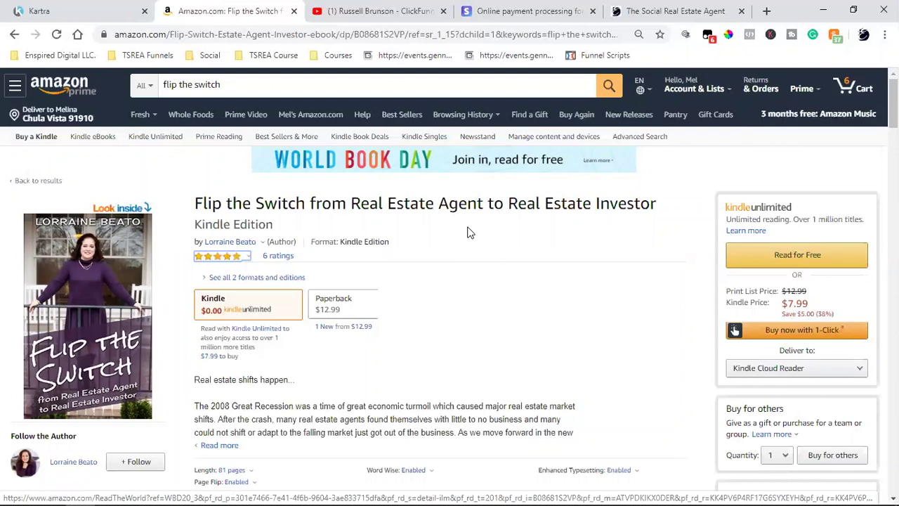
left_click(698, 11)
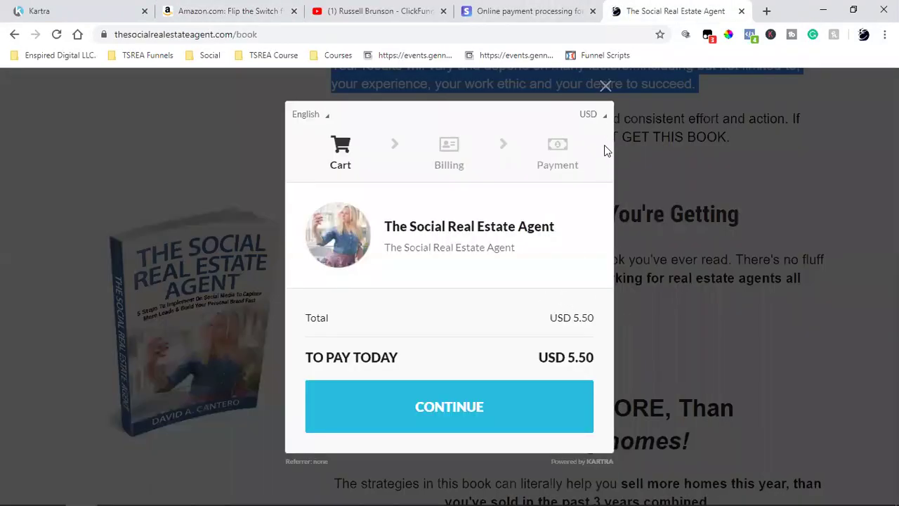
Continue to the Billing step and clear the prefilled e-mail and first name.
left_click(419, 423)
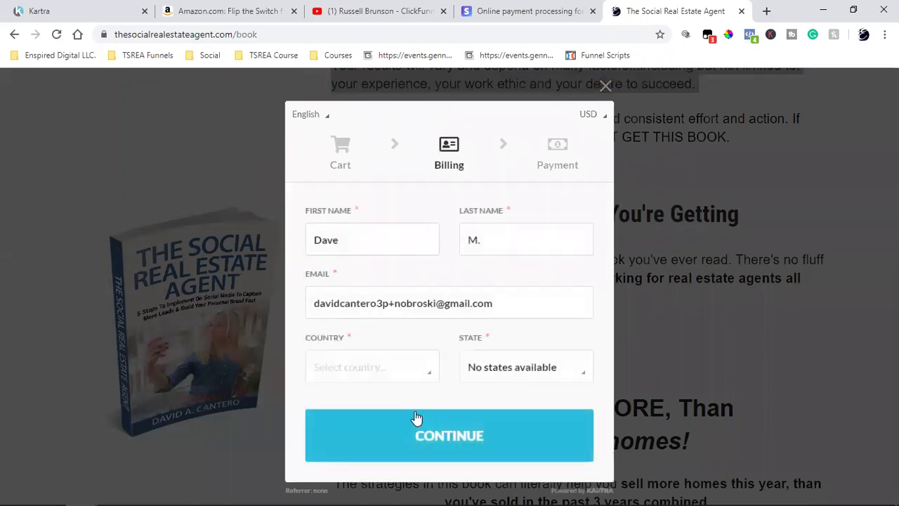
triple_click(437, 307)
key("BackSpace")
double_click(402, 252)
left_click(402, 252)
key("BackSpace")
key("ctrl+a")
key("BackSpace")
Clear the prefilled last name and start entering the buyer's new first name.
left_click(496, 232)
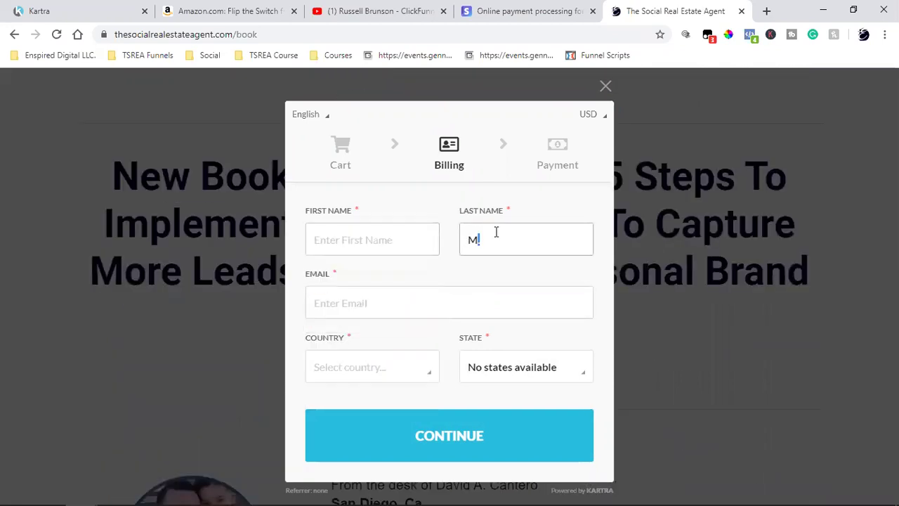
key("ctrl+a")
key("BackSpace")
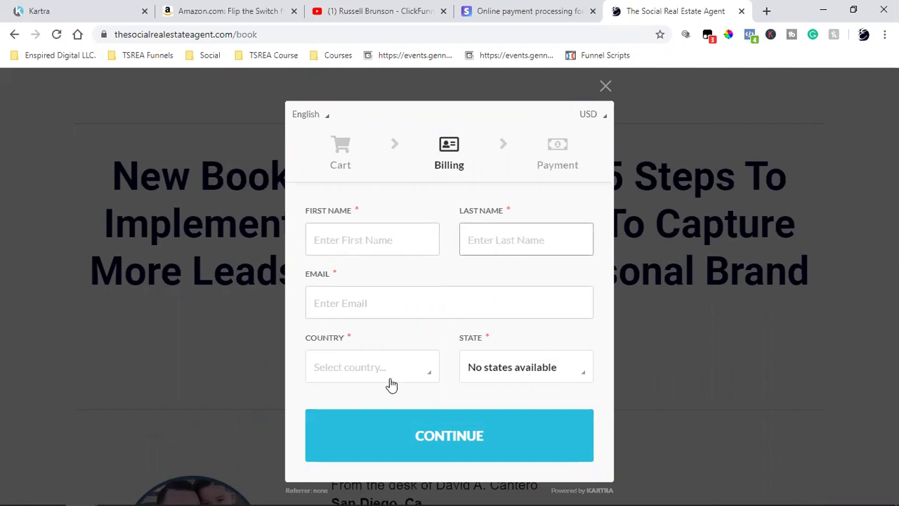
left_click(383, 240)
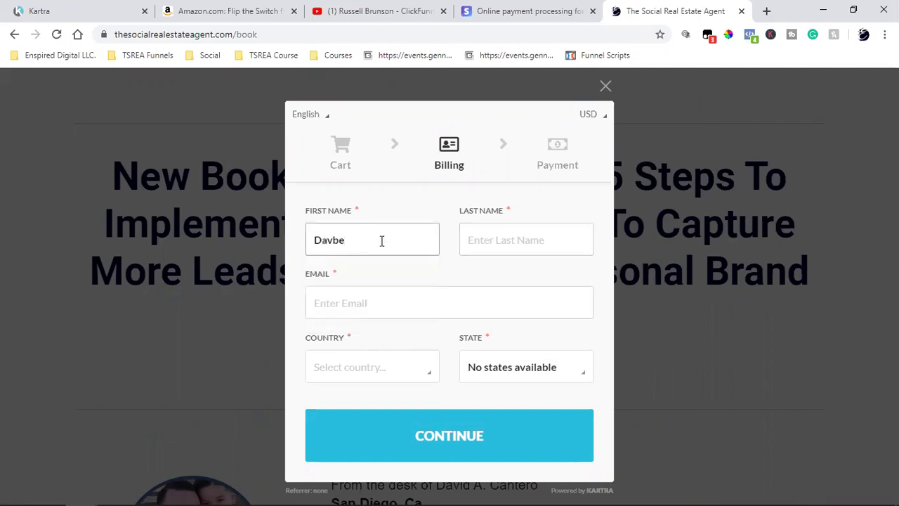
Switch to the Amazon tab showing the Flip the Switch Kindle book page.
left_click(182, 8)
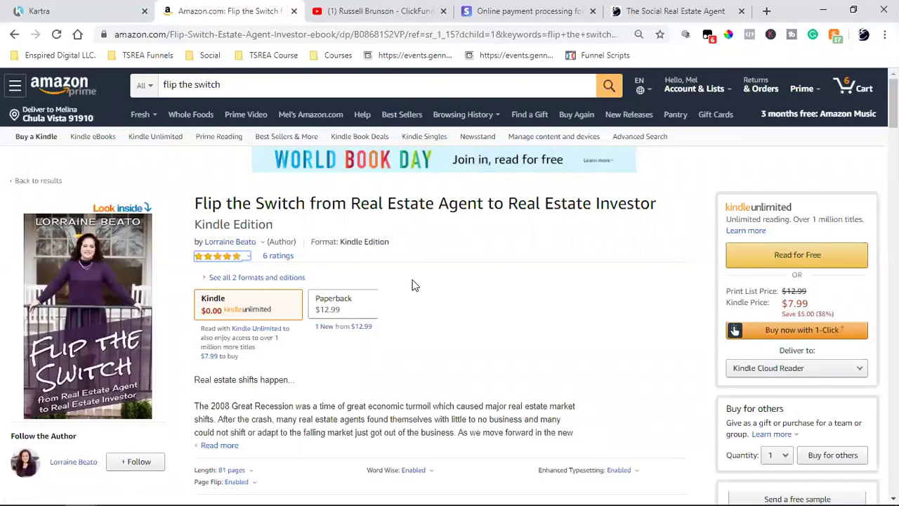
left_click(447, 248)
Back on the billing form, fill in the buyer's last name and e-mail address.
left_click(675, 11)
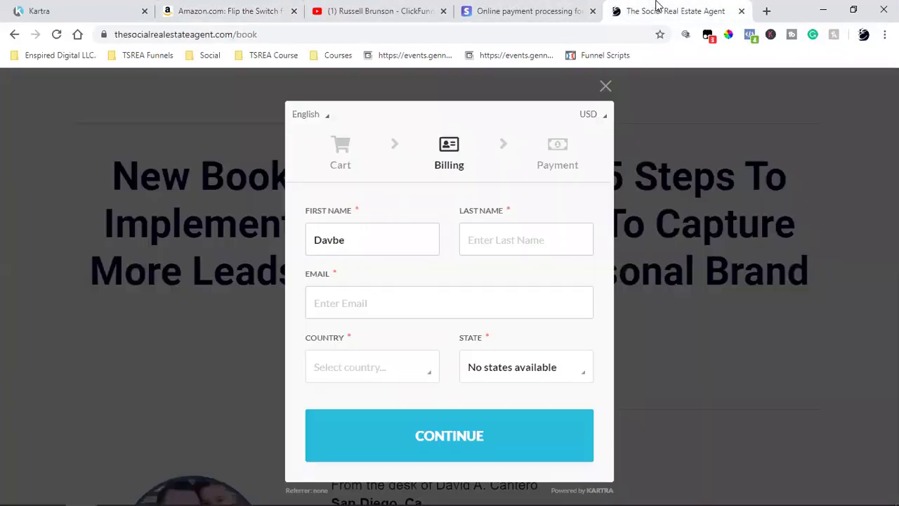
left_click(414, 295)
key("shift+Tab")
type("ca")
left_click(392, 317)
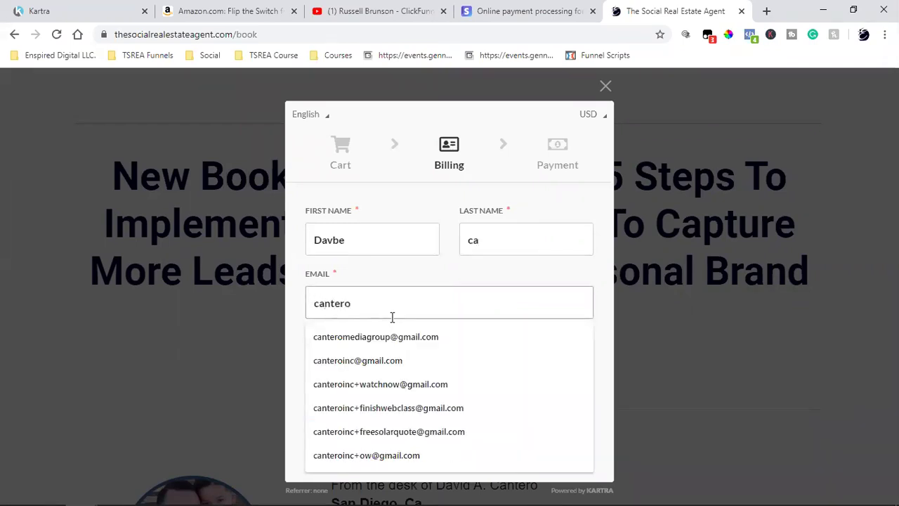
left_click(372, 361)
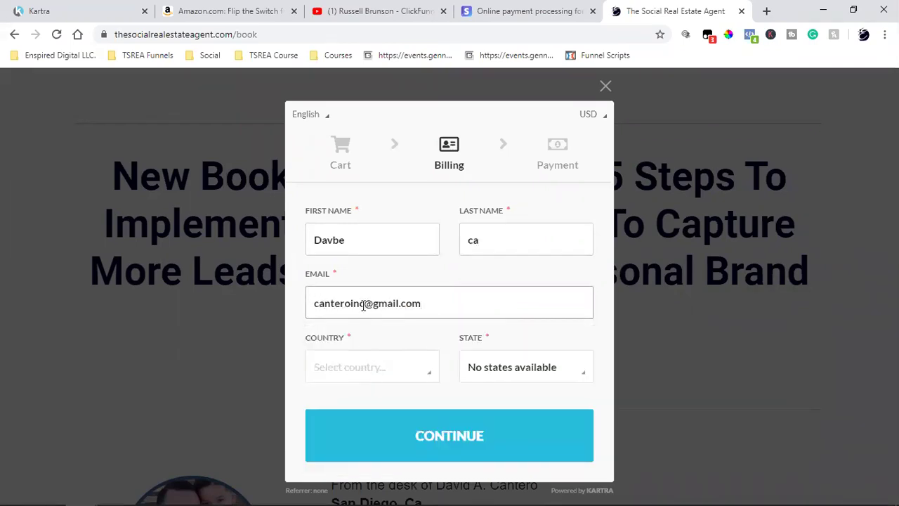
left_click(363, 304)
type("+email")
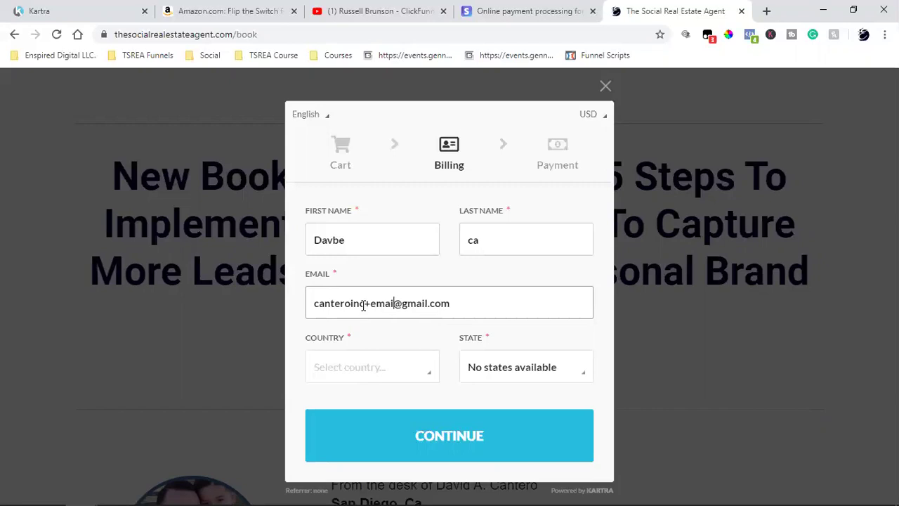
Choose United States as the country and continue to the Payment step.
left_click(361, 367)
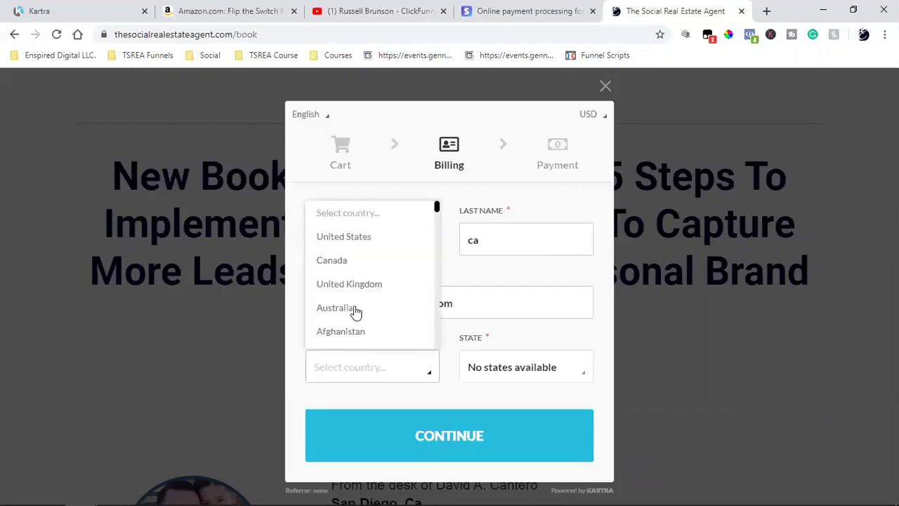
key("Escape")
left_click(338, 365)
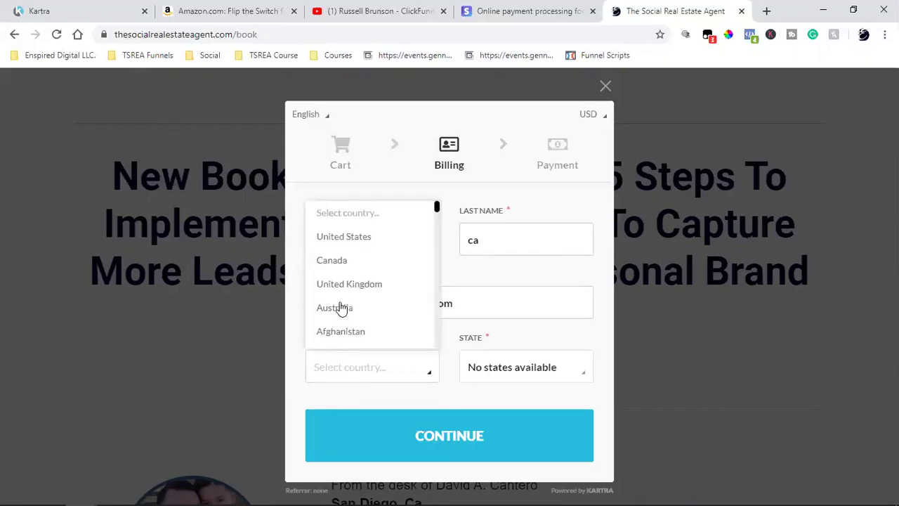
left_click(355, 239)
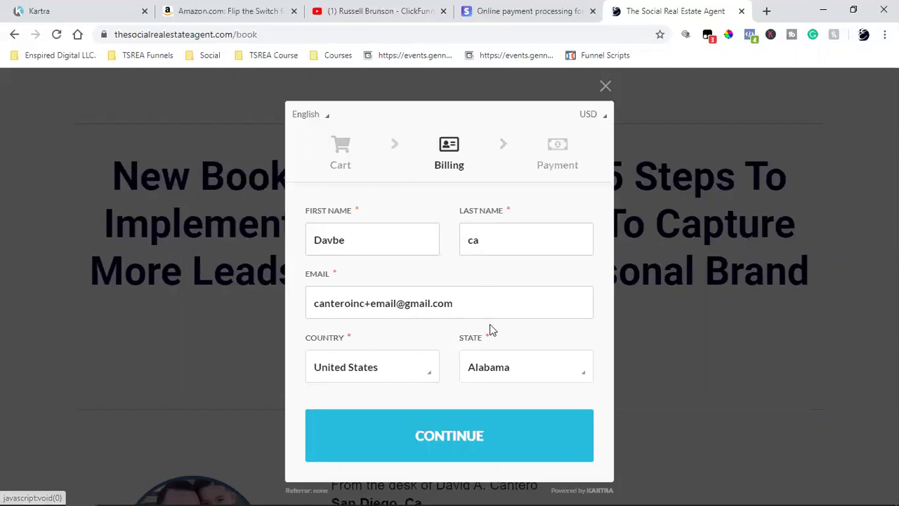
left_click(414, 440)
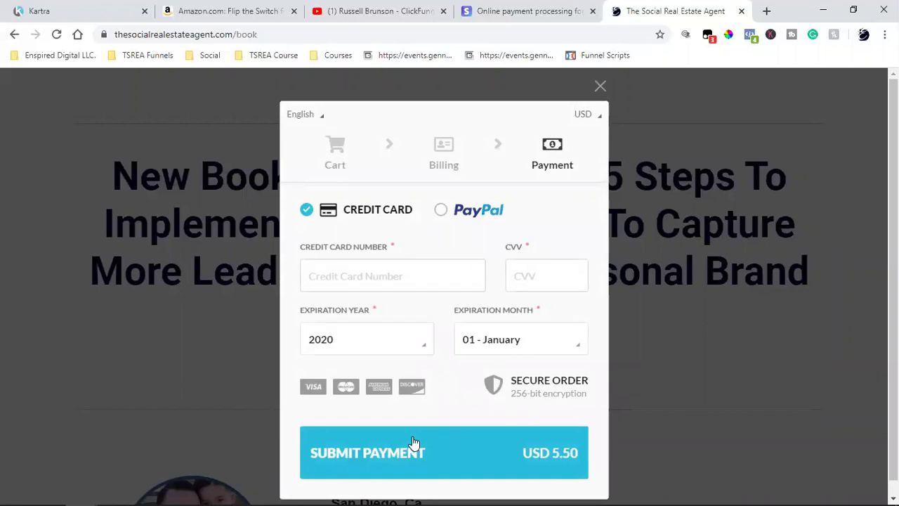
Check the Amazon tab, return to the payment form, then close The Social Real Estate Agent tab.
left_click(250, 8)
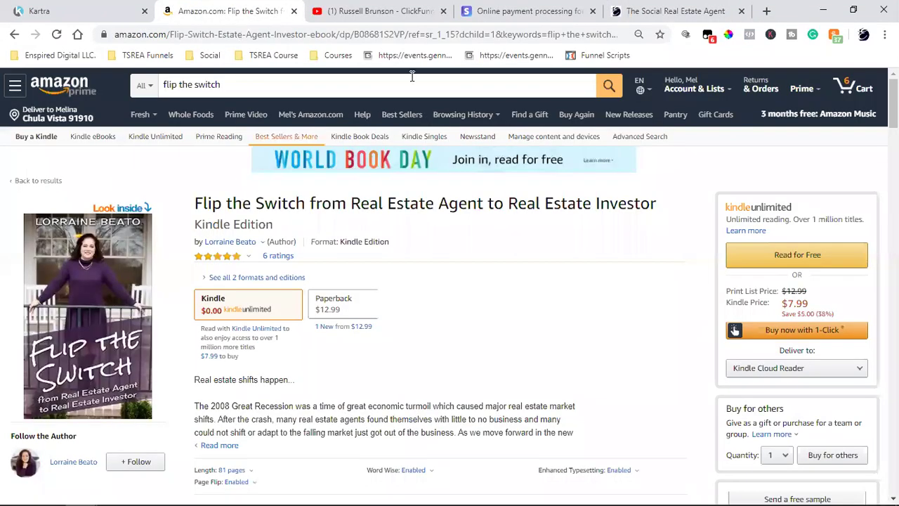
left_click(674, 10)
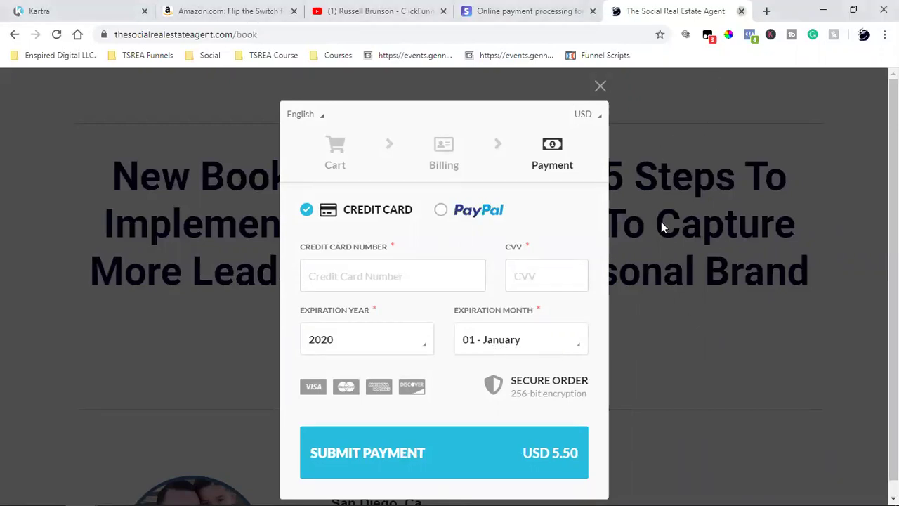
left_click(741, 11)
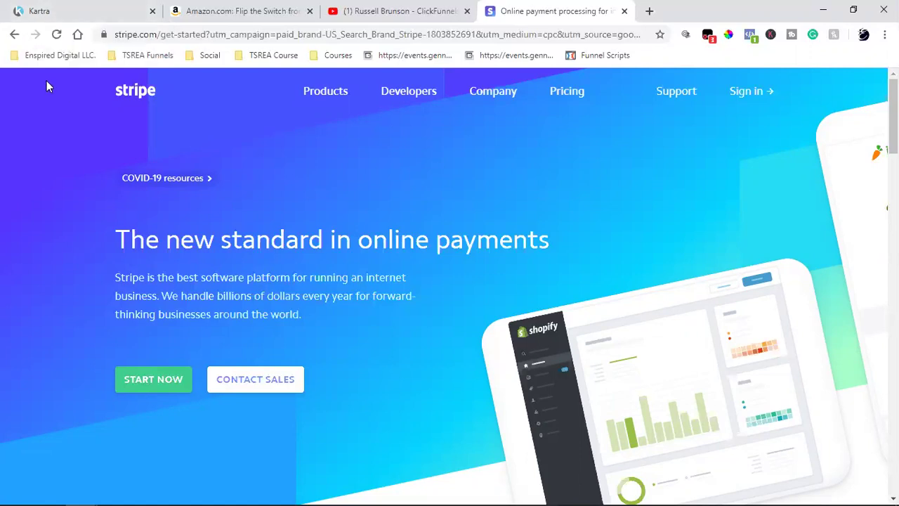
Switch to the Amazon Flip the Switch Kindle listing priced $7.99.
left_click(250, 10)
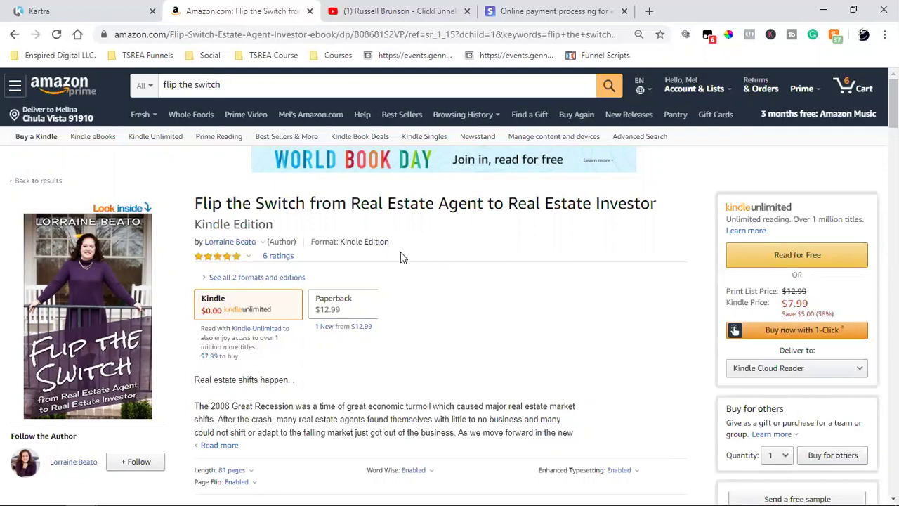
Switch to the Kartra tab showing the Book Funnel pages list.
left_click(55, 9)
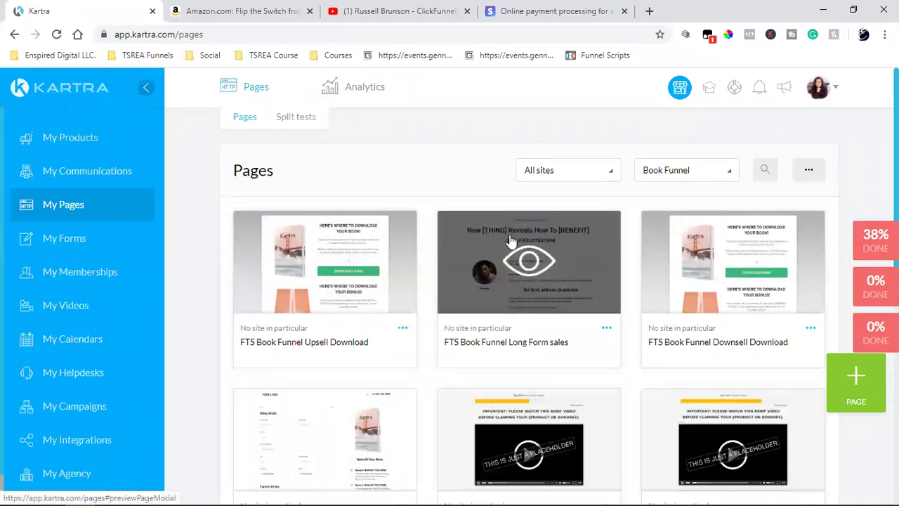
Scroll through the FTS Book Funnel pages, then switch to the Amazon book page.
scroll(511, 241, "down", 4)
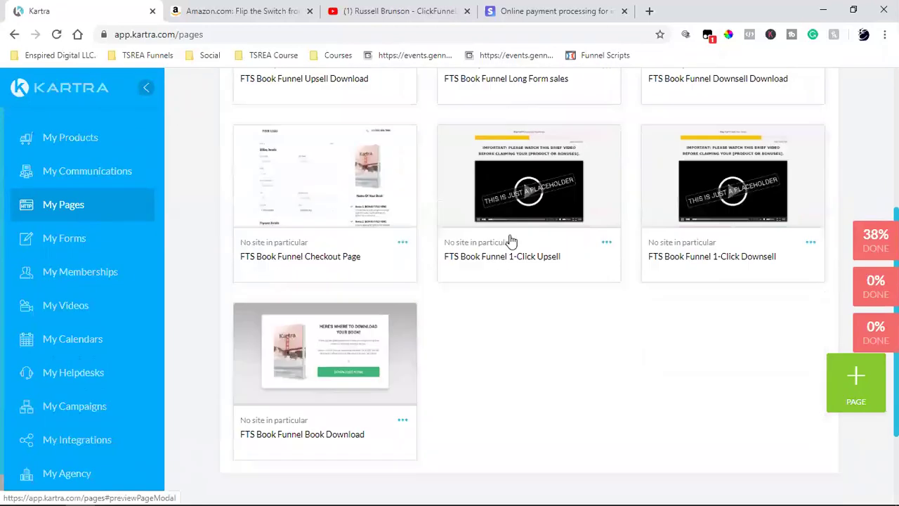
scroll(523, 267, "up", 2)
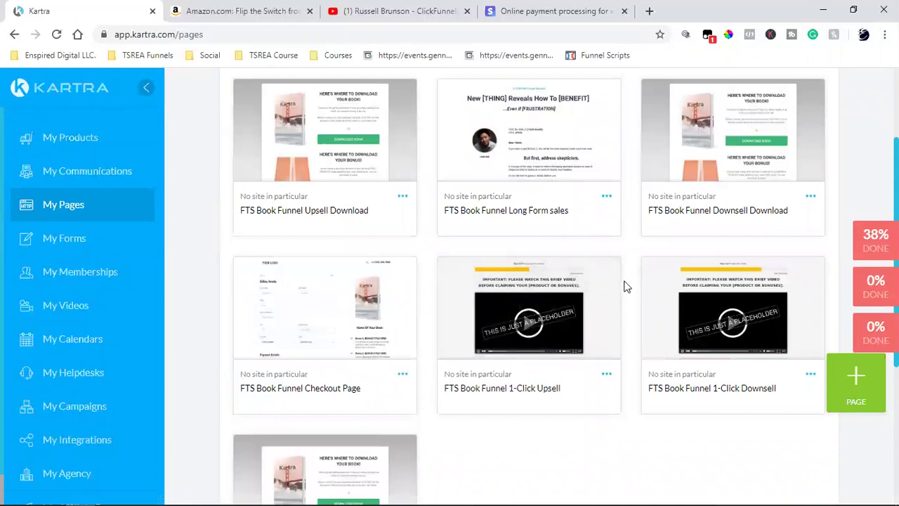
left_click(246, 8)
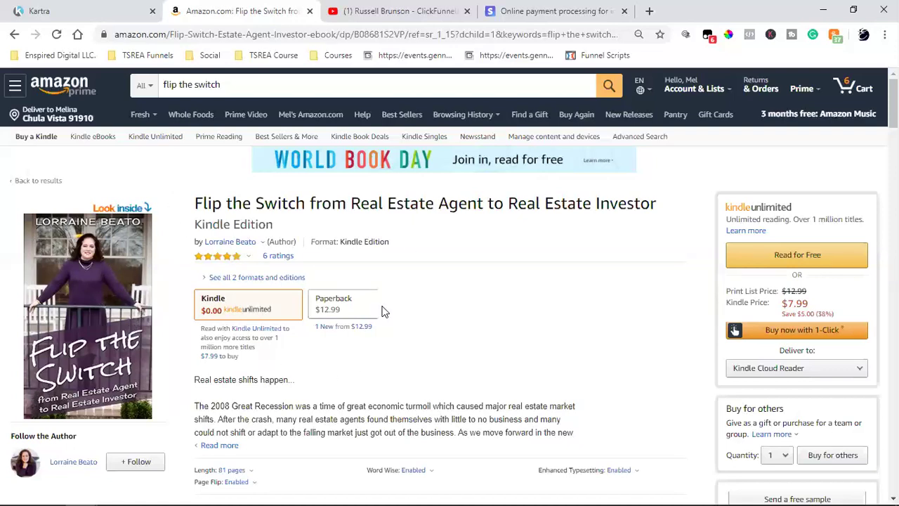
left_click(513, 10)
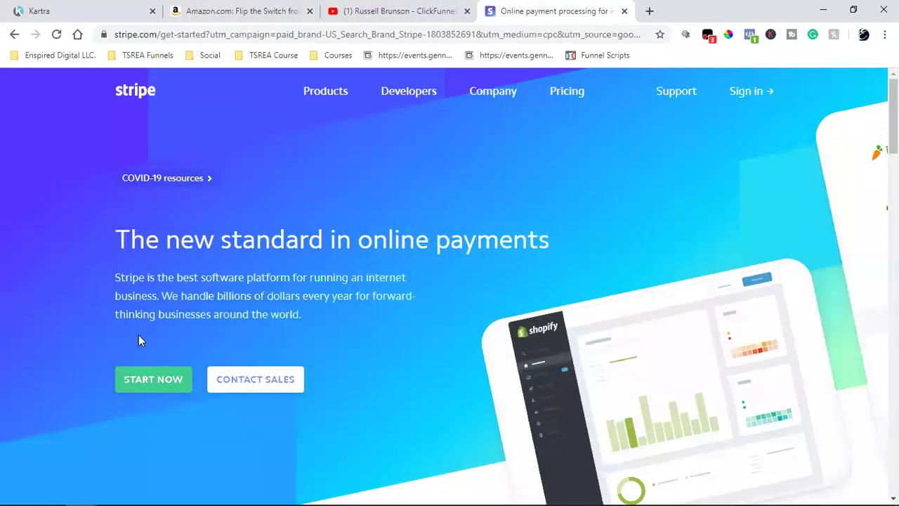
left_click(94, 7)
left_click(188, 7)
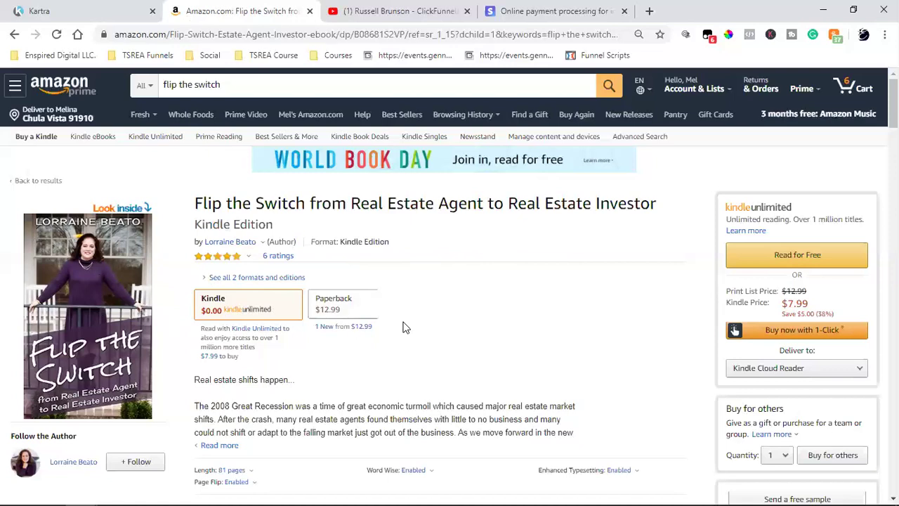
double_click(601, 206)
triple_click(600, 205)
double_click(600, 205)
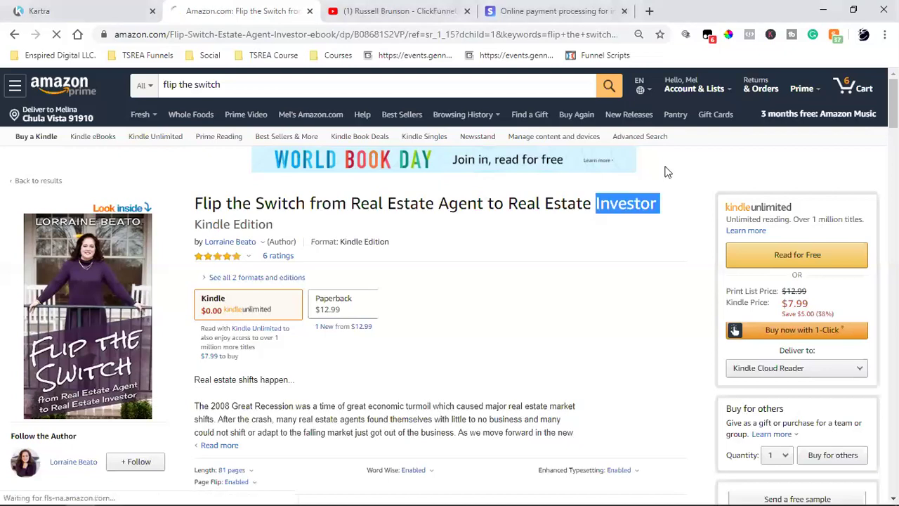
left_click(14, 33)
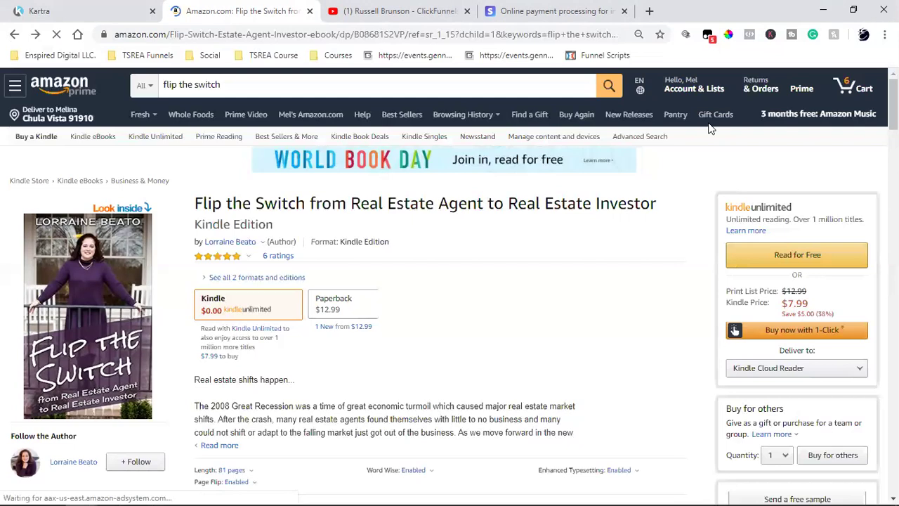
triple_click(405, 205)
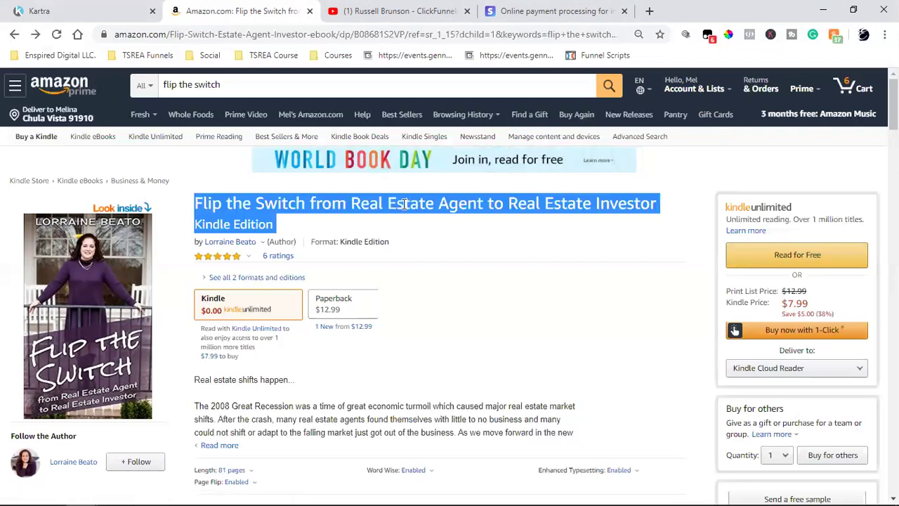
left_click(404, 205)
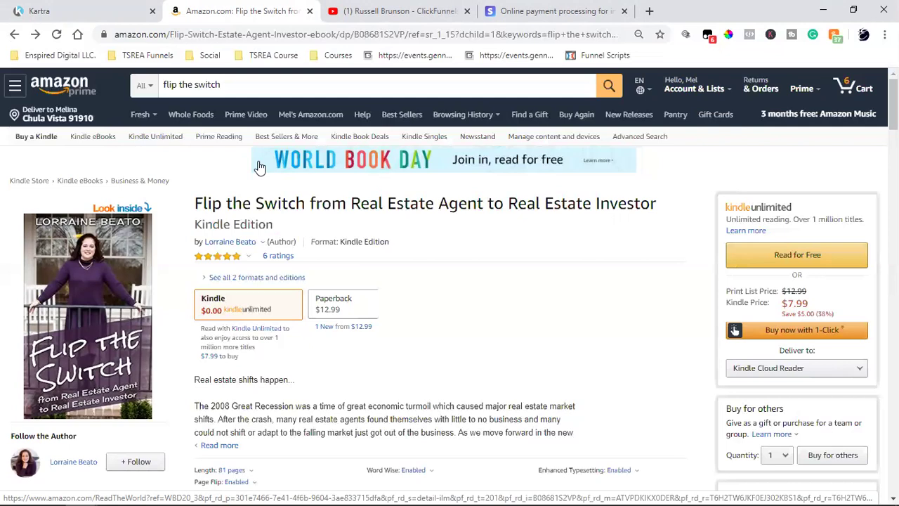
double_click(300, 202)
triple_click(300, 201)
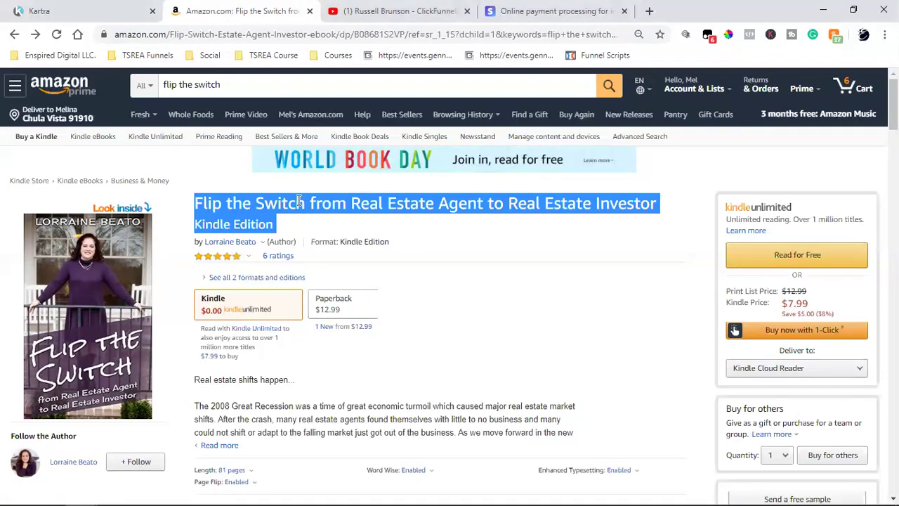
Clear the text selection on the Flip the Switch book title.
left_click(300, 201)
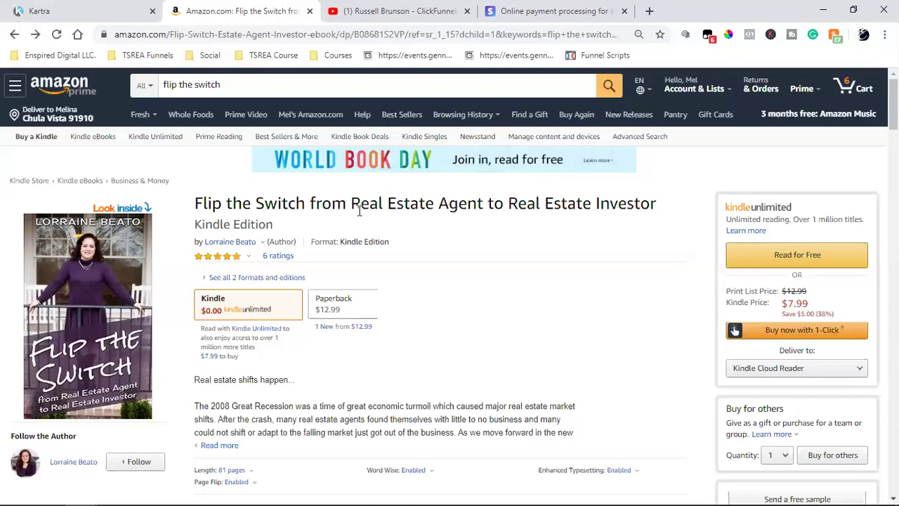
Close the ClickFunnels YouTube tab and clear the selection on the book title.
left_click(467, 11)
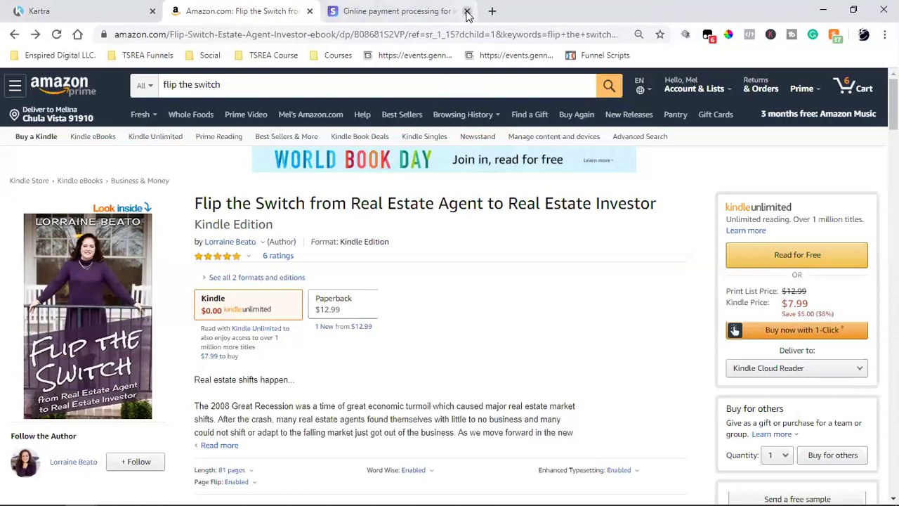
triple_click(465, 200)
left_click(424, 199)
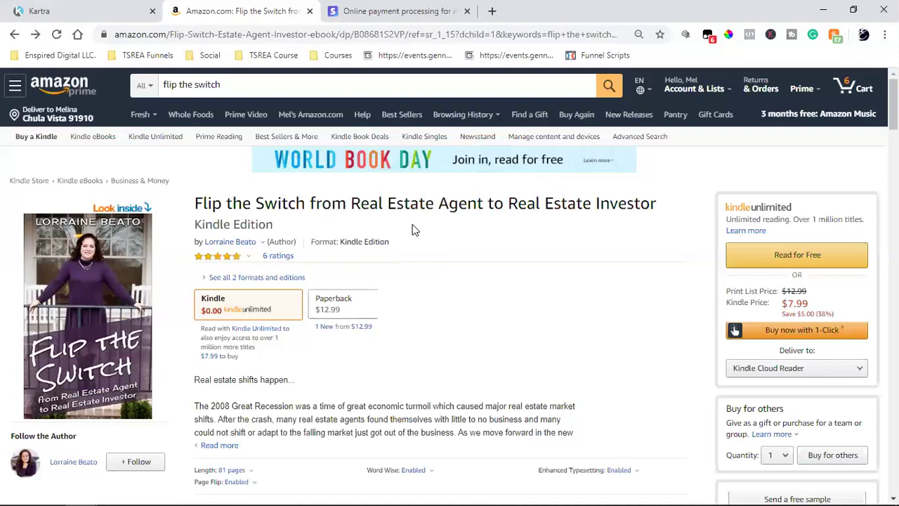
Switch to the Kartra FTS Book Funnel pages list, scroll it, and open a new tab.
left_click(109, 9)
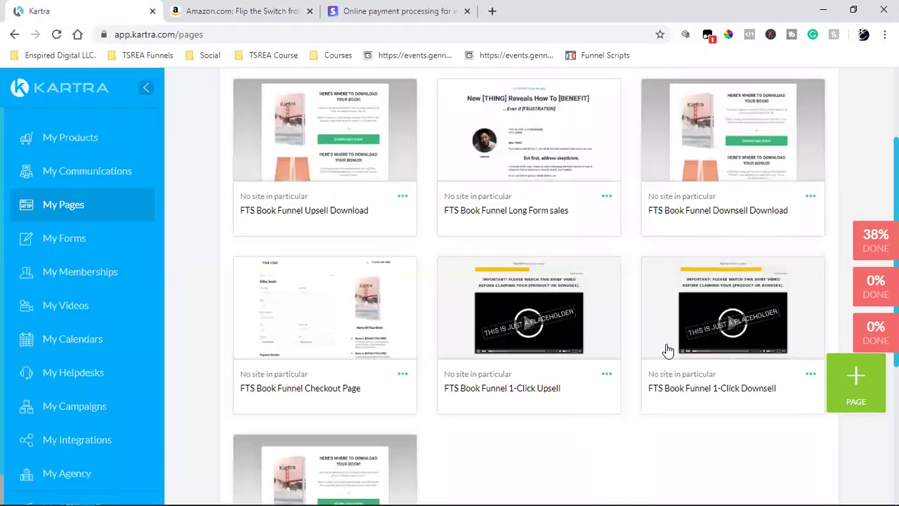
scroll(668, 350, "up", 2)
scroll(452, 323, "down", 2)
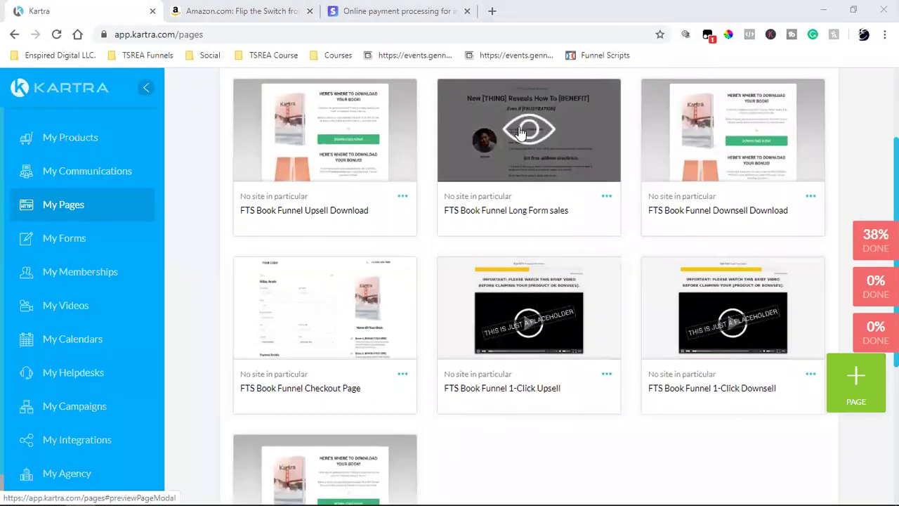
left_click(492, 11)
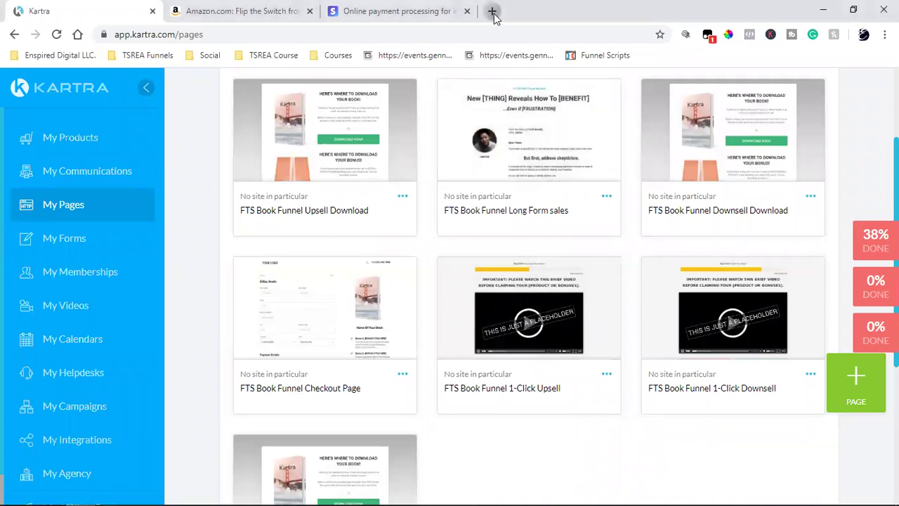
Load thesocialrealestateagent.com and read through its book offer page.
type("the")
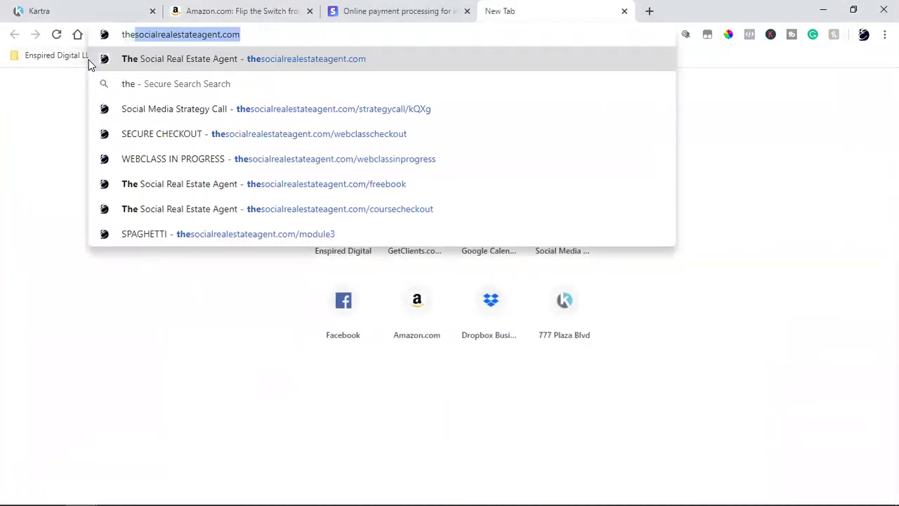
key("Return")
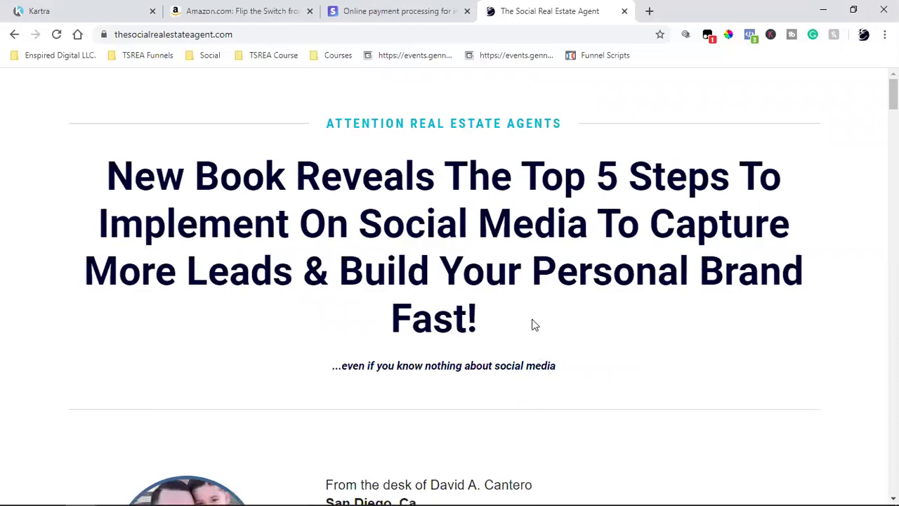
scroll(214, 189, "down", 1)
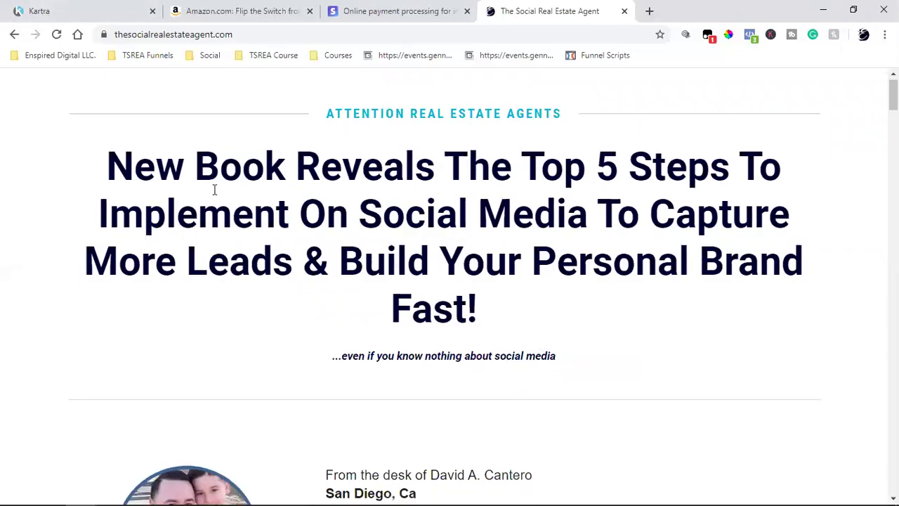
scroll(213, 191, "down", 17)
scroll(213, 196, "down", 15)
scroll(215, 200, "down", 11)
scroll(212, 194, "down", 12)
scroll(212, 195, "down", 10)
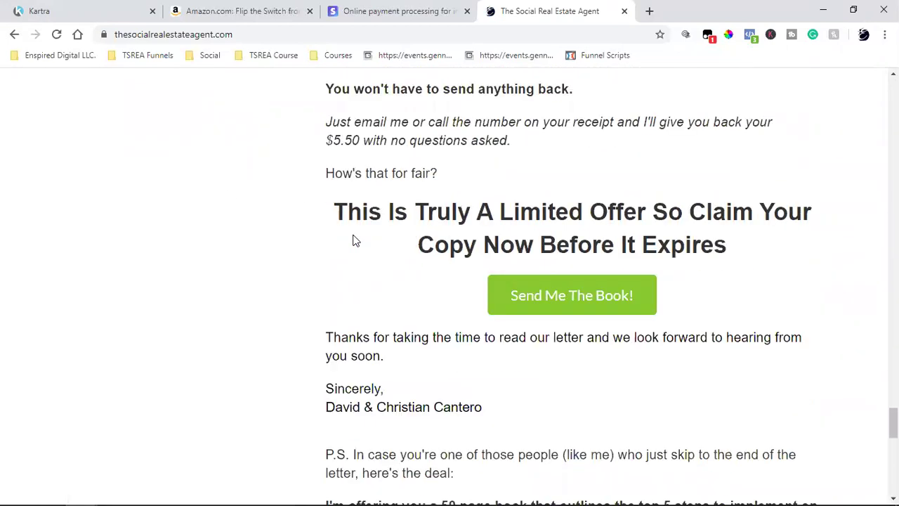
scroll(506, 262, "down", 11)
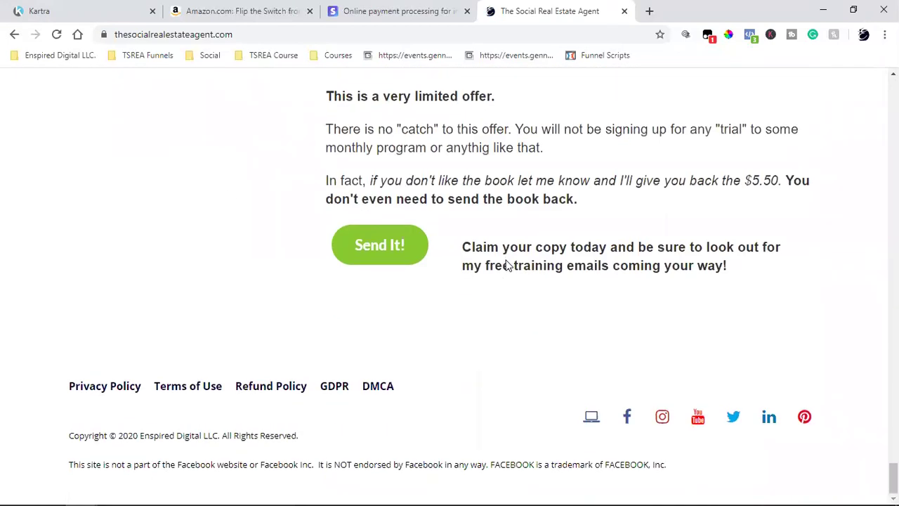
scroll(557, 259, "up", 10)
scroll(554, 263, "up", 3)
Back in Kartra, start a new page, glance at Squeeze Pages, cancel, then start again.
left_click(105, 10)
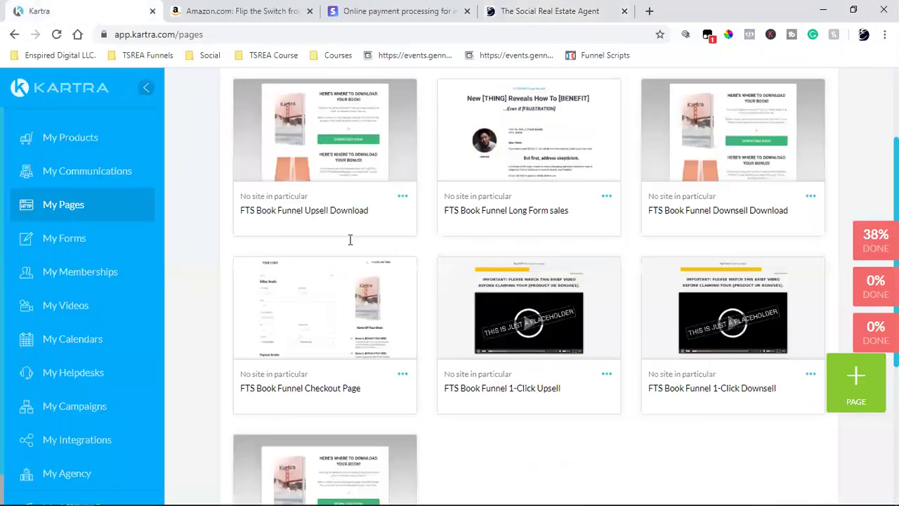
left_click(846, 391)
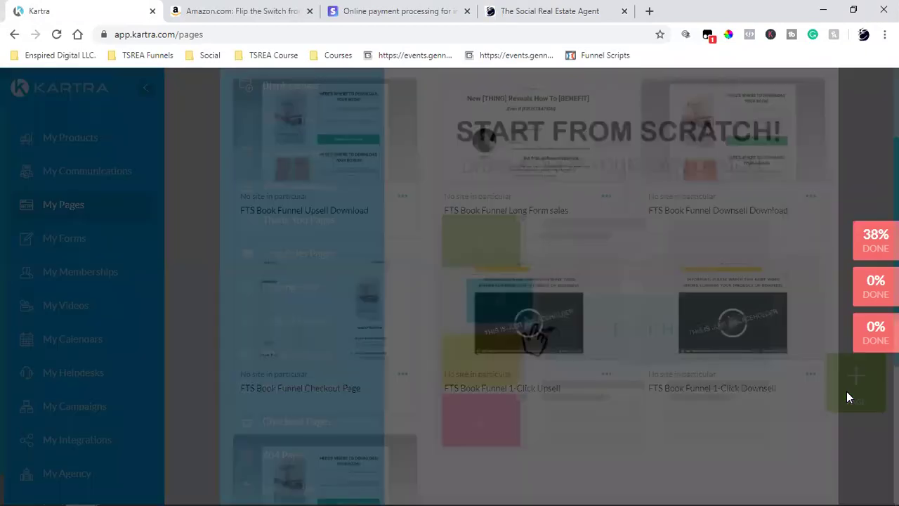
left_click(298, 243)
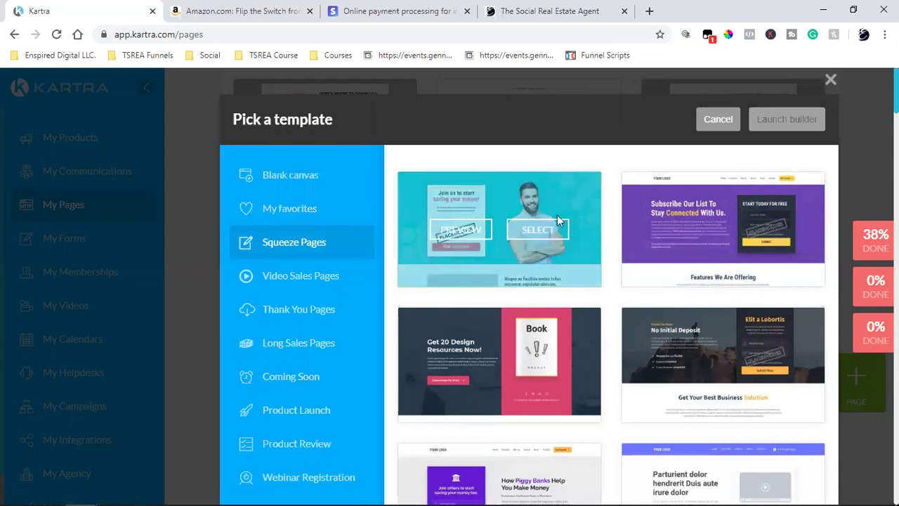
left_click(715, 120)
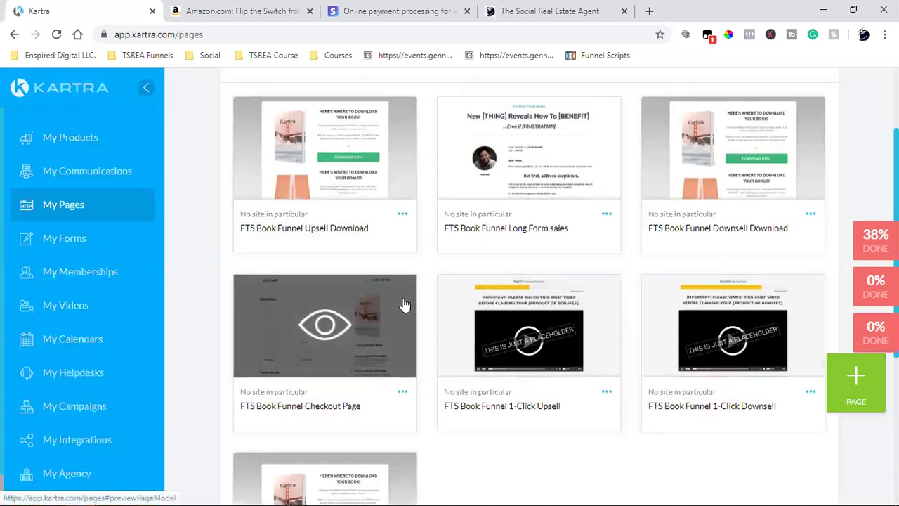
scroll(401, 250, "up", 3)
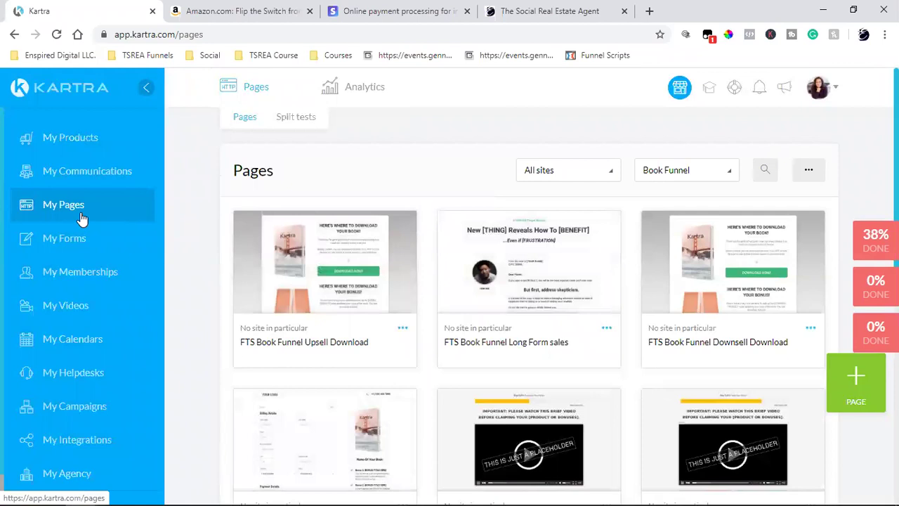
left_click(852, 386)
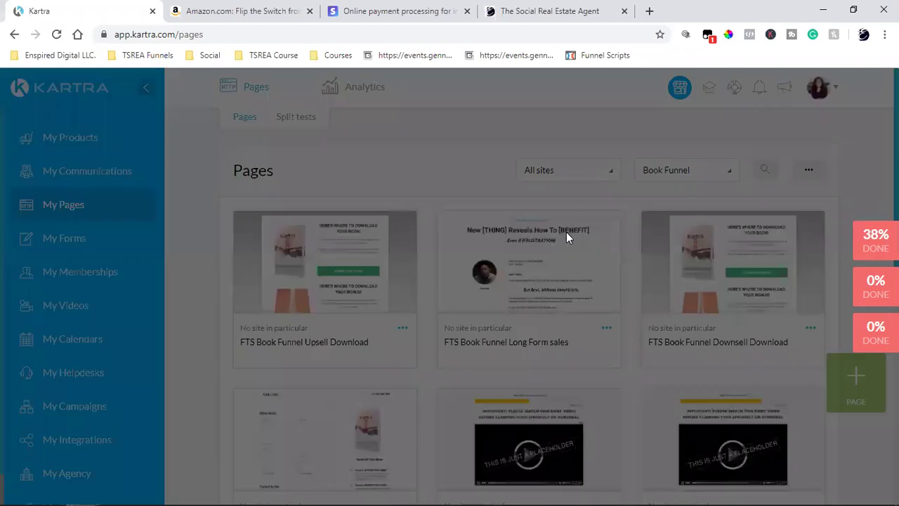
left_click(278, 245)
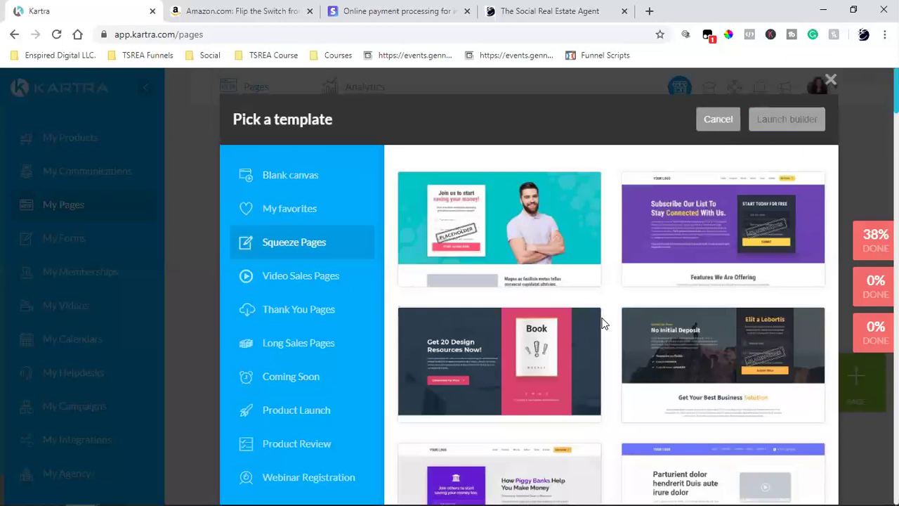
scroll(603, 323, "down", 6)
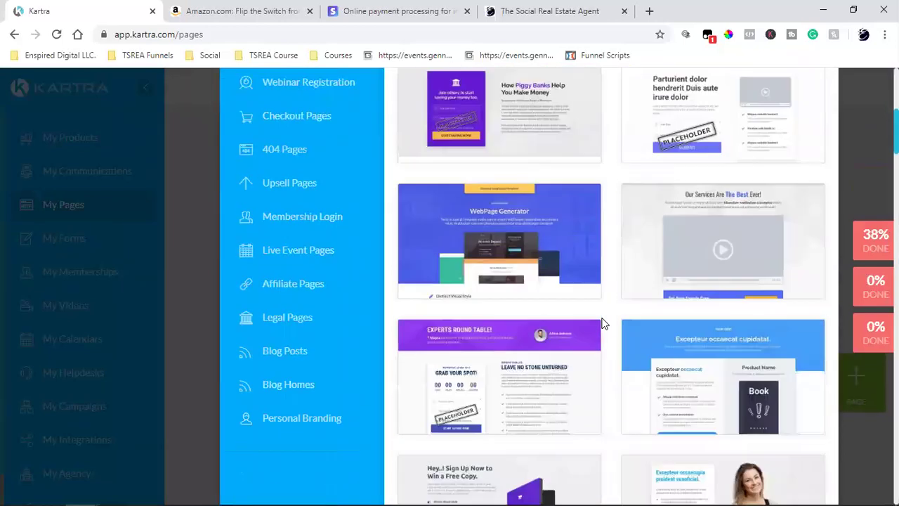
scroll(602, 323, "down", 2)
mouse_move(530, 208)
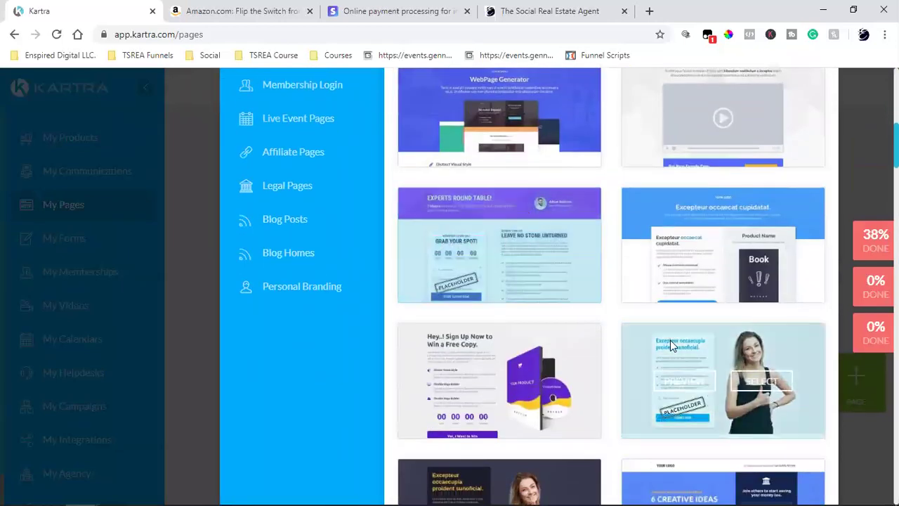
mouse_move(661, 340)
scroll(641, 348, "down", 2)
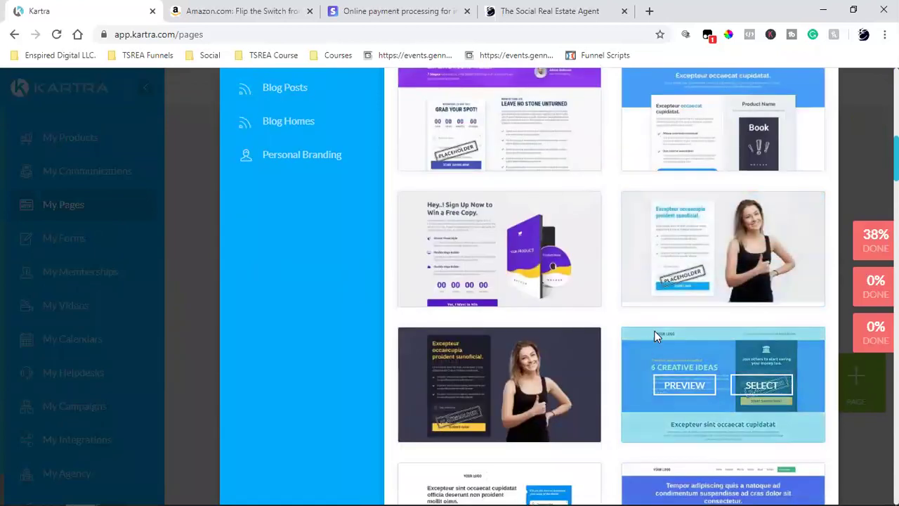
scroll(618, 333, "down", 1)
scroll(618, 335, "down", 8)
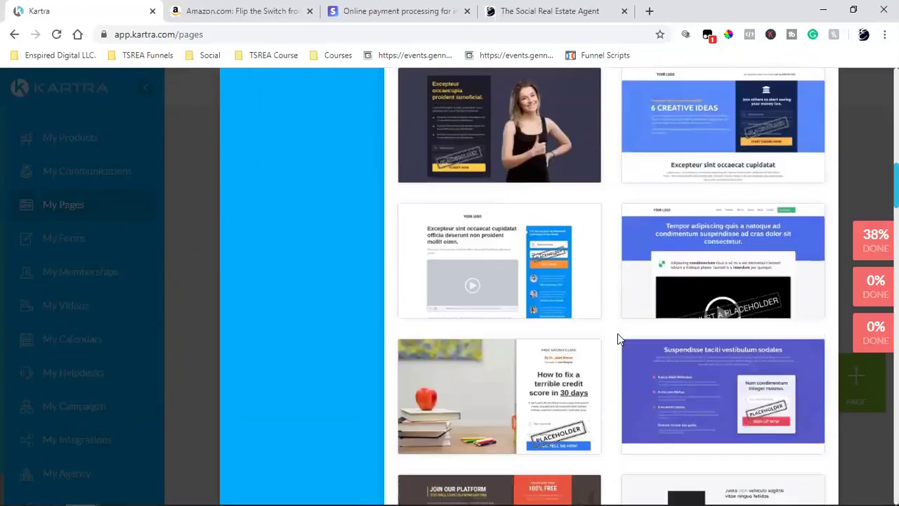
scroll(618, 336, "down", 4)
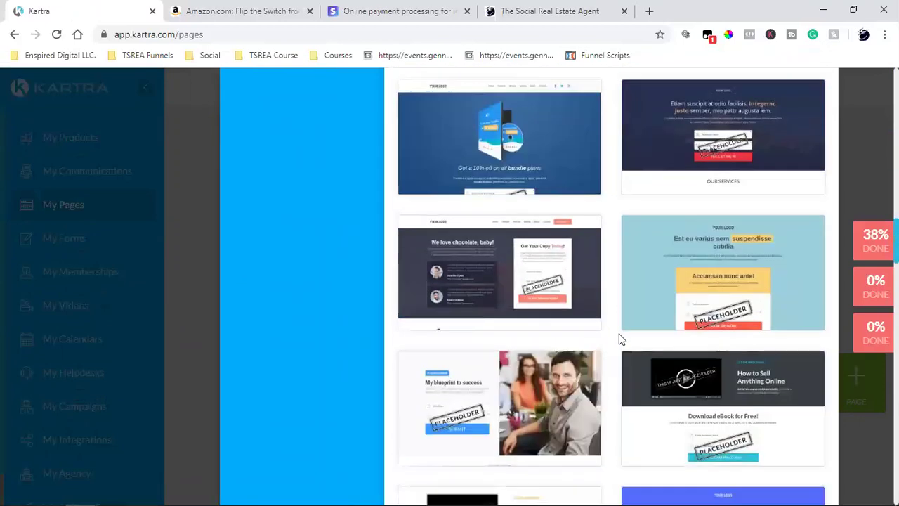
scroll(621, 327, "up", 15)
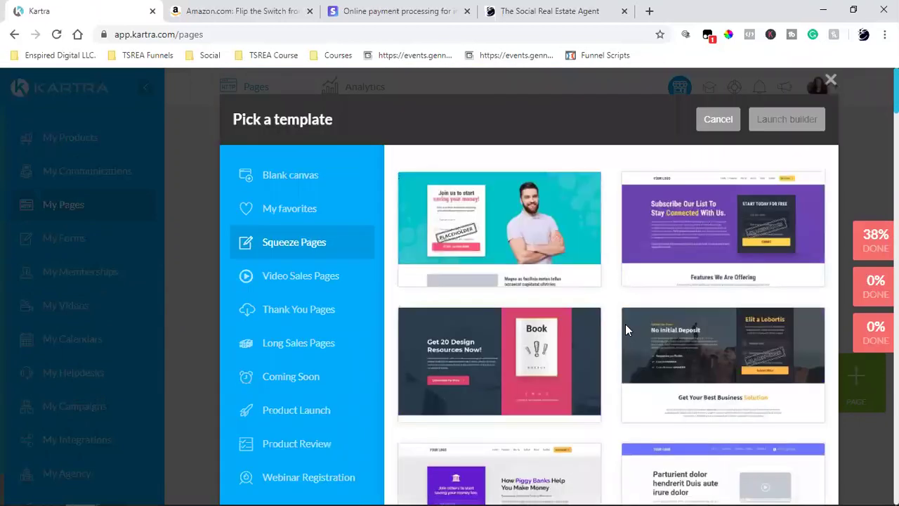
Browse the Video Sales Pages templates in the picker.
left_click(299, 280)
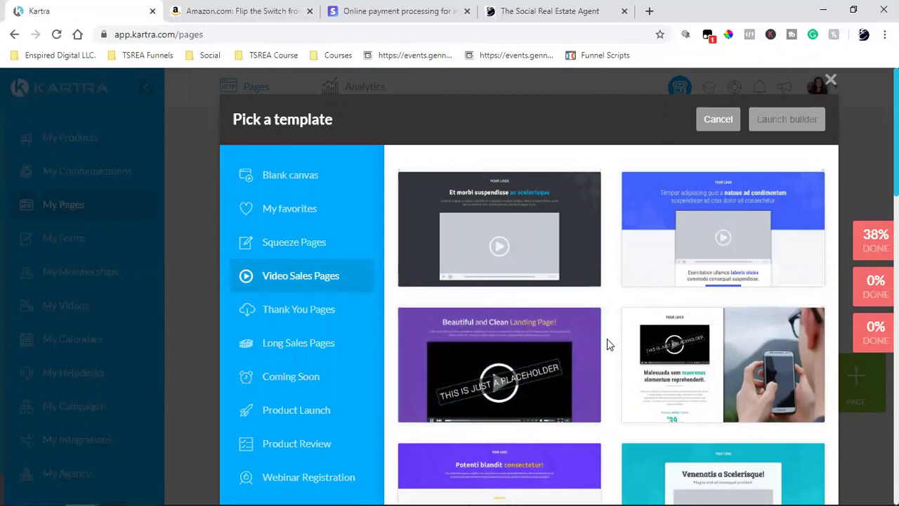
mouse_move(505, 253)
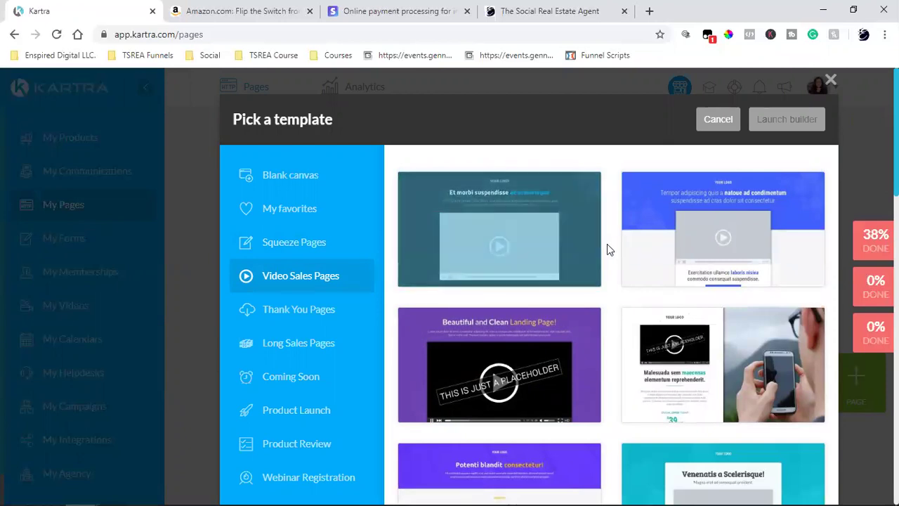
scroll(534, 243, "down", 2)
scroll(591, 258, "down", 9)
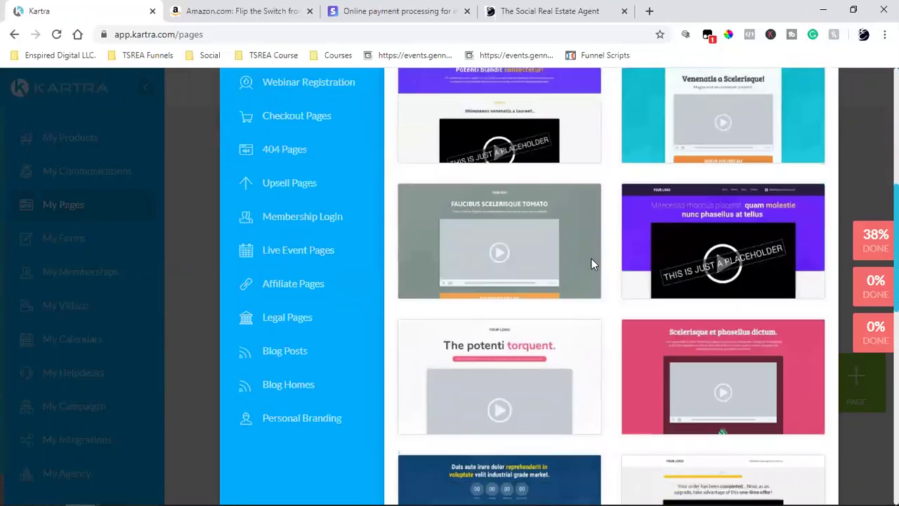
scroll(591, 264, "down", 6)
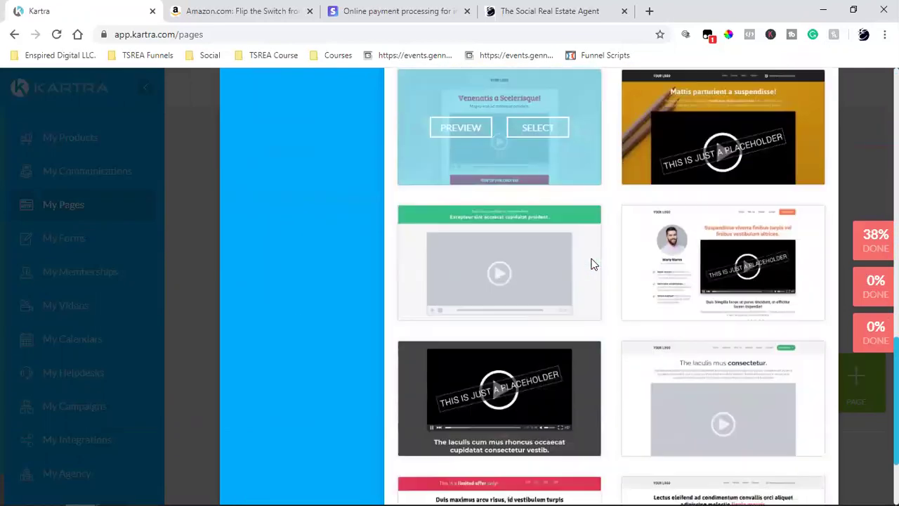
scroll(586, 266, "up", 15)
scroll(387, 309, "down", 2)
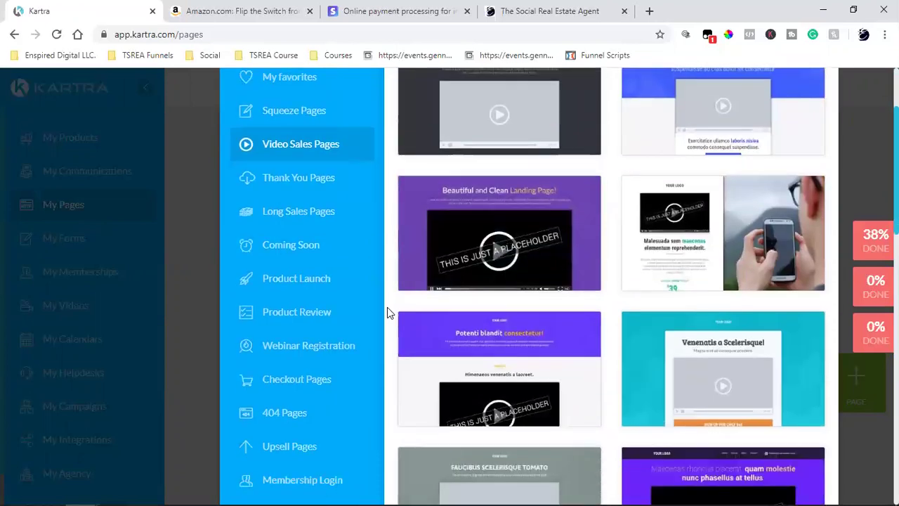
Switch to the Long Sales Pages templates and scroll through them.
left_click(295, 213)
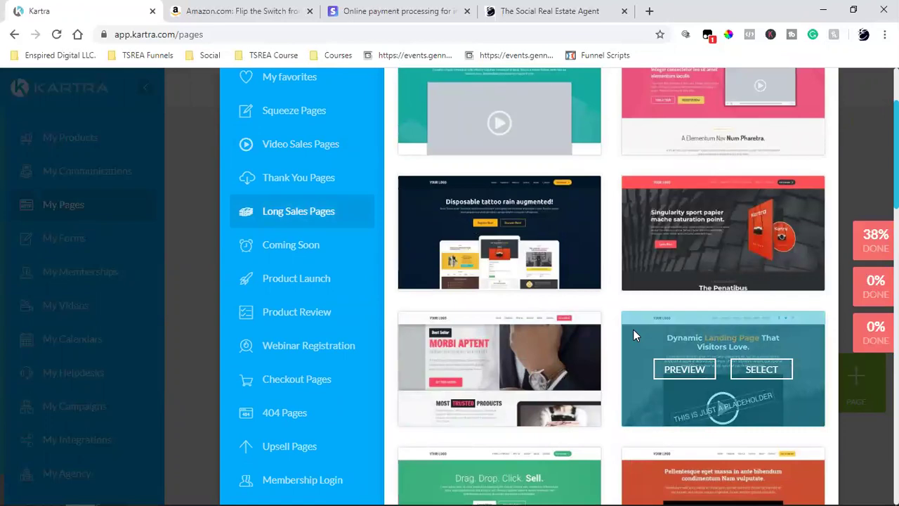
scroll(634, 331, "up", 2)
scroll(634, 331, "down", 8)
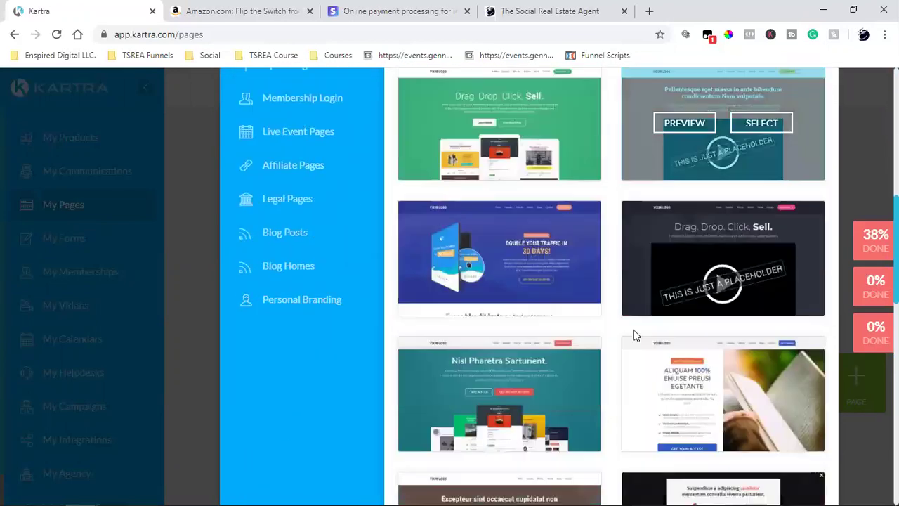
scroll(635, 336, "down", 2)
scroll(635, 335, "up", 7)
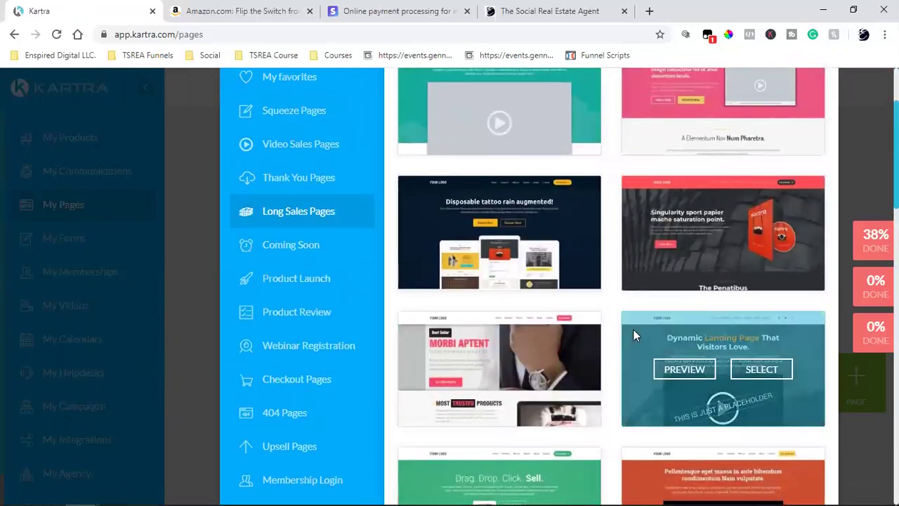
Preview the purple-header Product Launch template full-size and scroll through its 'Sign Up Today!' offer.
left_click(284, 279)
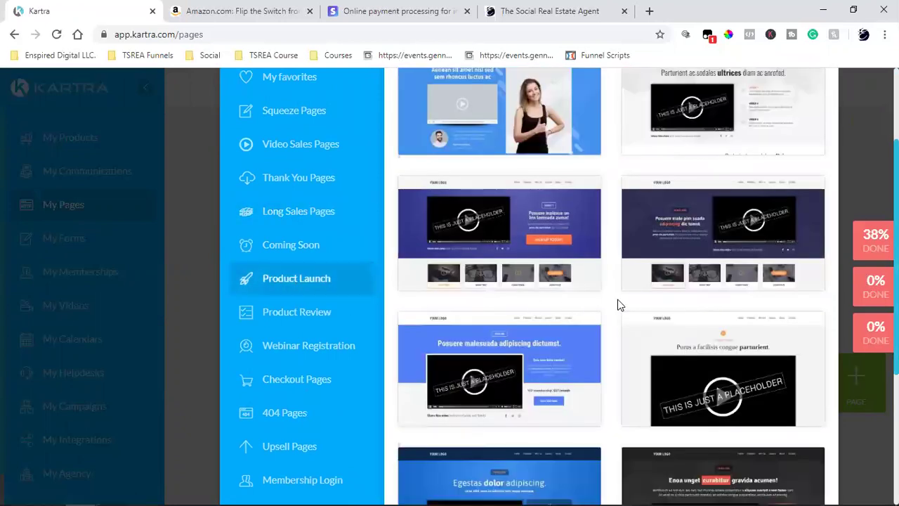
scroll(618, 304, "up", 3)
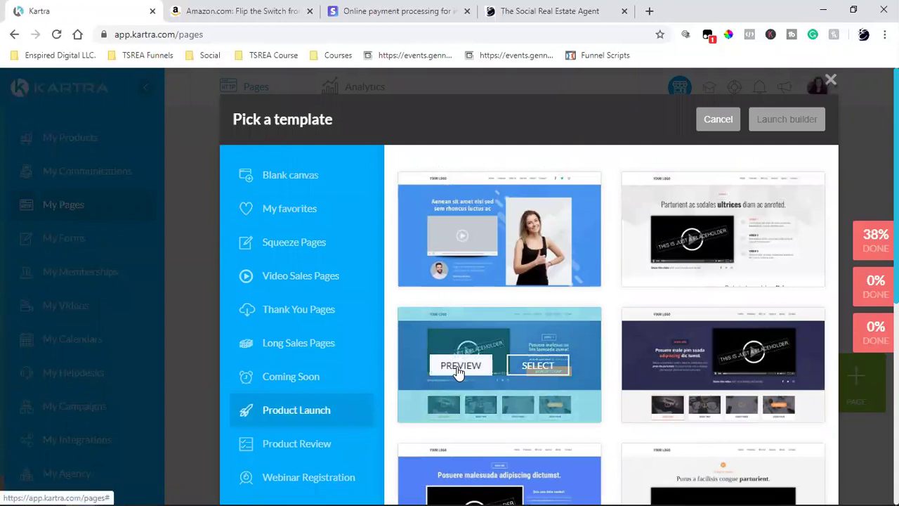
left_click(458, 367)
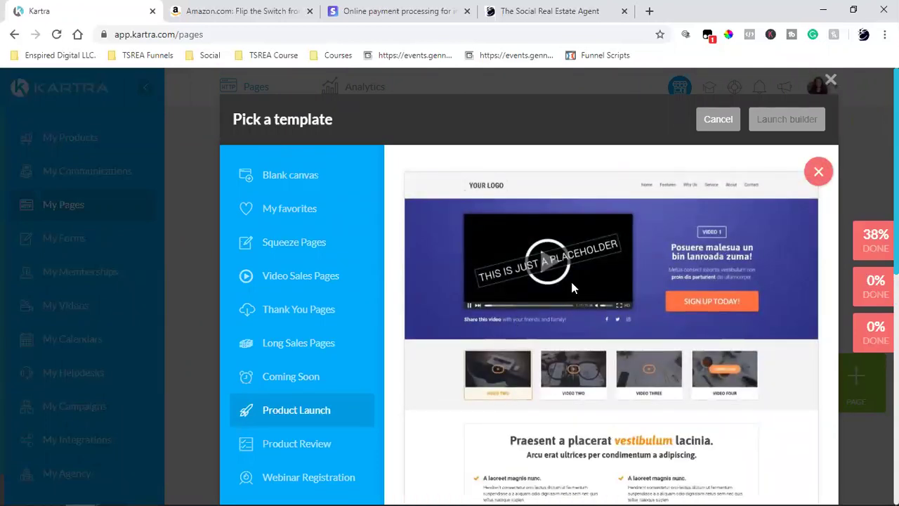
scroll(572, 281, "down", 2)
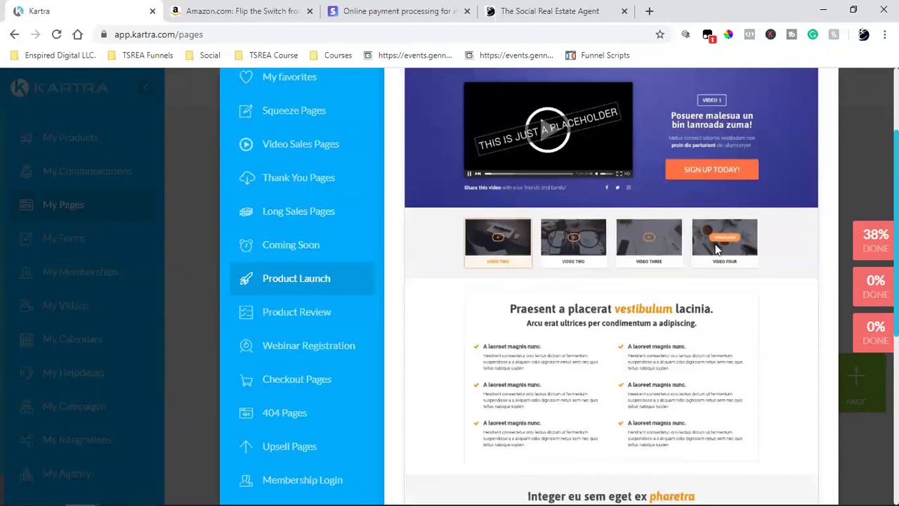
scroll(717, 247, "down", 2)
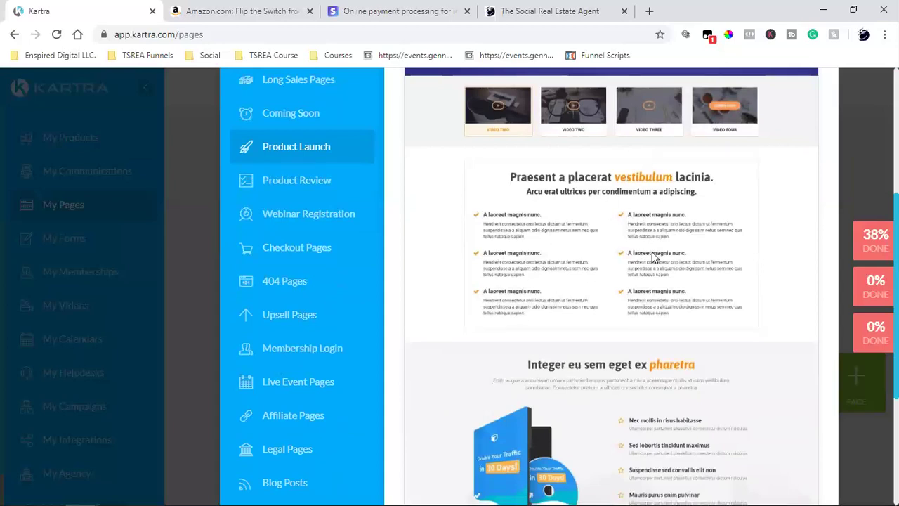
scroll(651, 253, "down", 3)
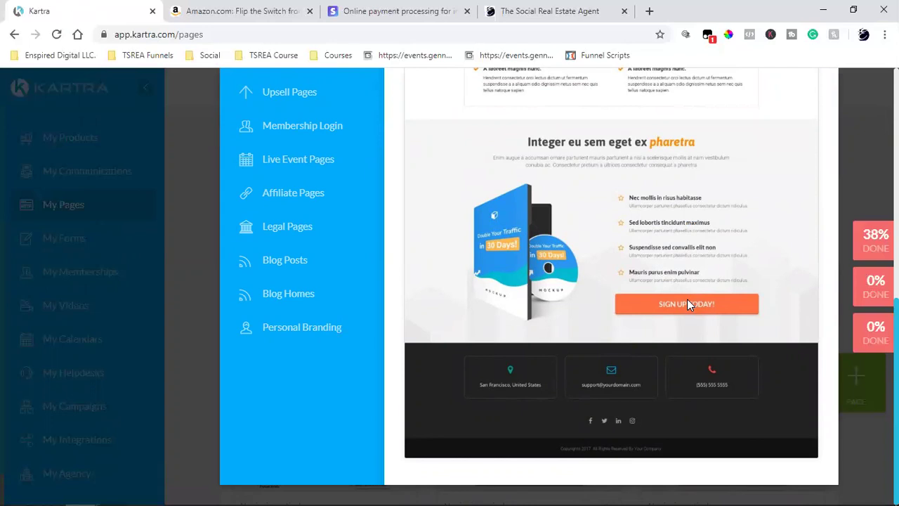
scroll(689, 304, "up", 5)
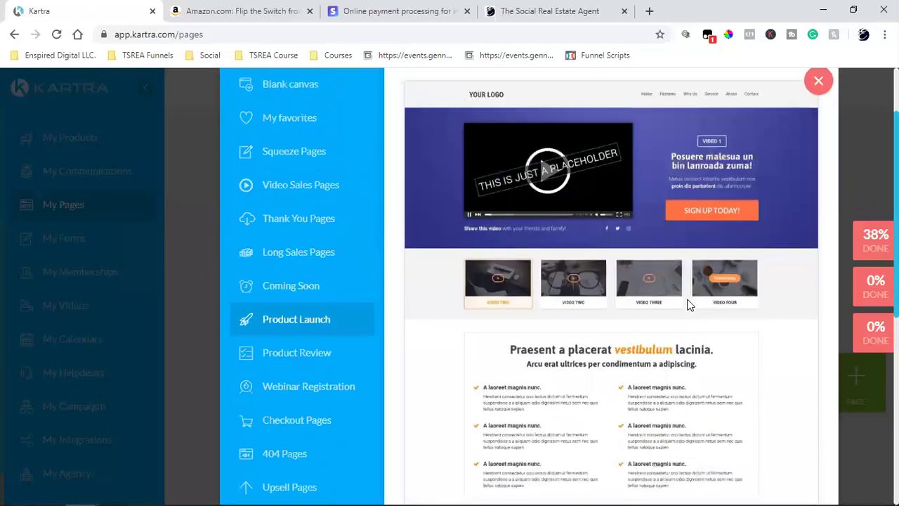
scroll(688, 301, "up", 2)
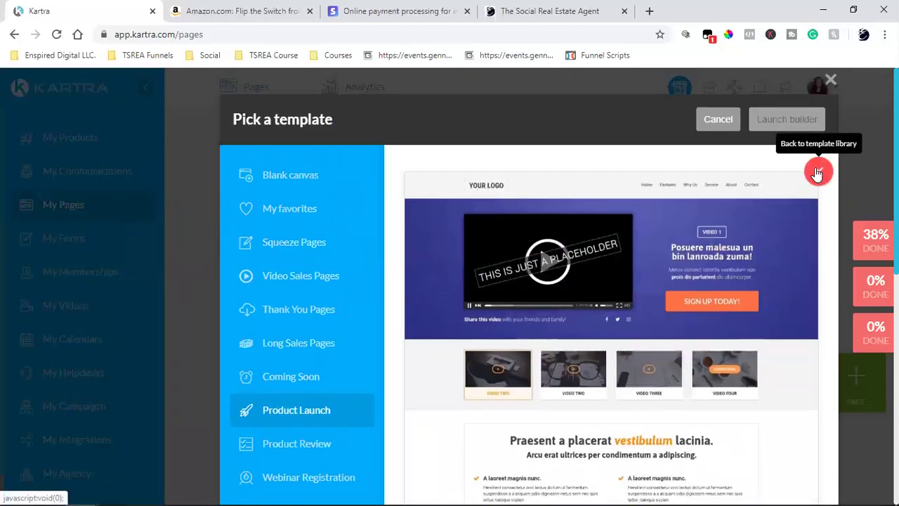
List the Product Review templates, such as 'Best Rated DSL Cameras', scrolled back to the top.
scroll(305, 414, "down", 2)
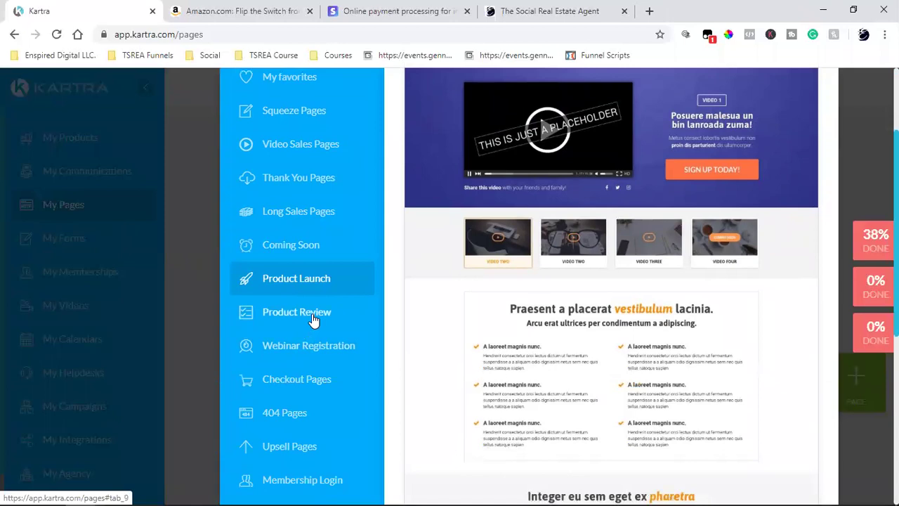
left_click(312, 315)
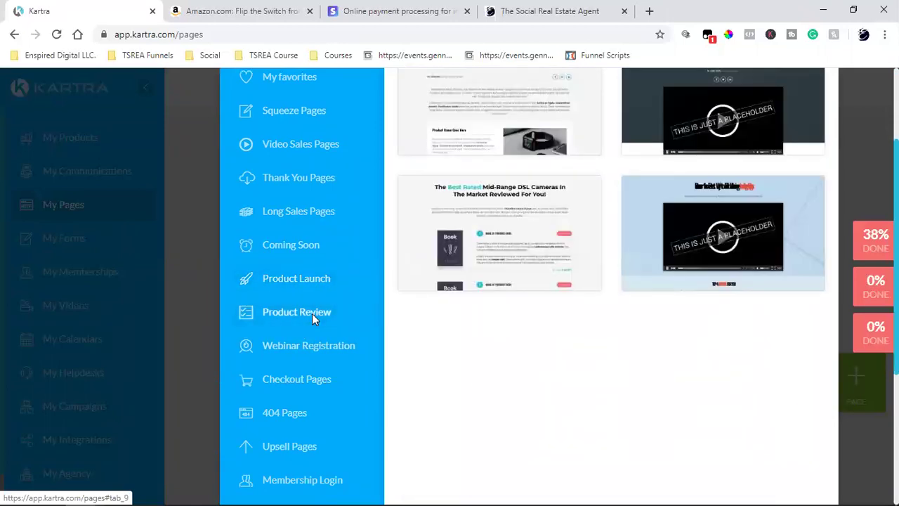
scroll(577, 331, "up", 2)
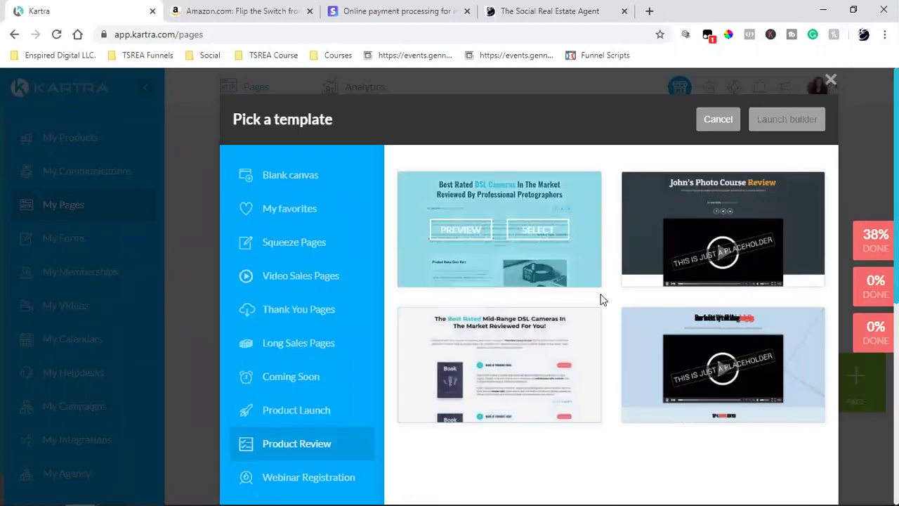
scroll(604, 306, "down", 4)
scroll(604, 309, "up", 2)
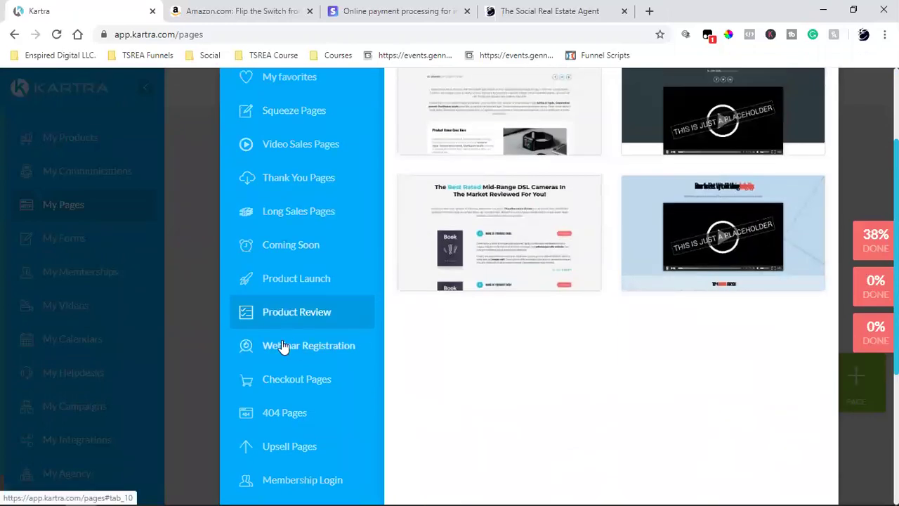
scroll(281, 347, "down", 2)
scroll(311, 403, "down", 2)
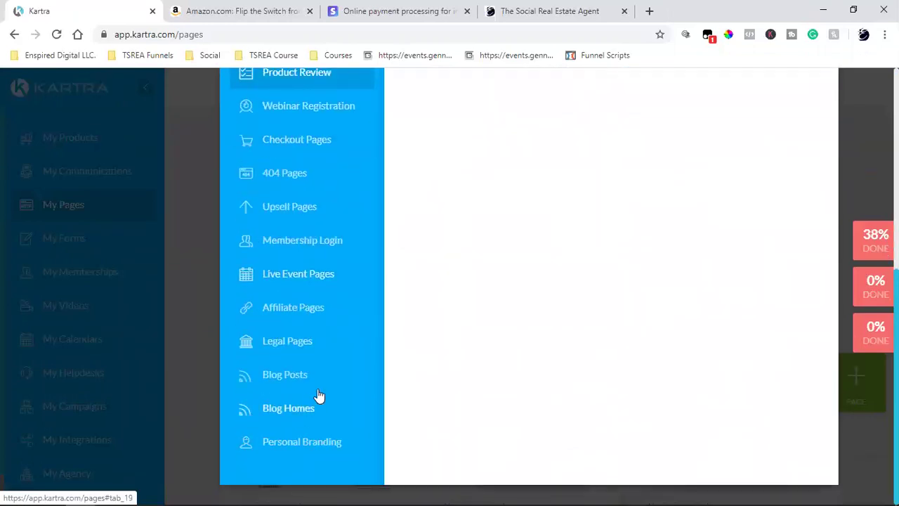
scroll(314, 399, "up", 7)
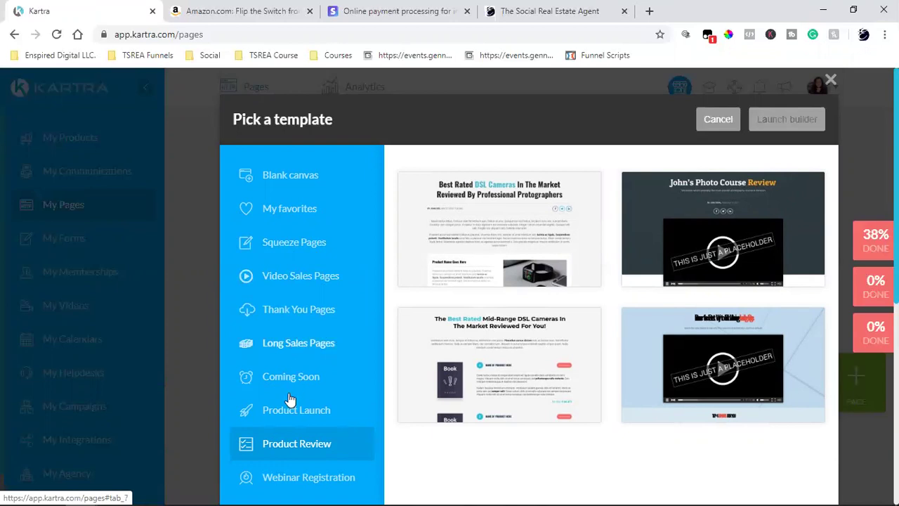
scroll(292, 317, "down", 2)
left_click(292, 316)
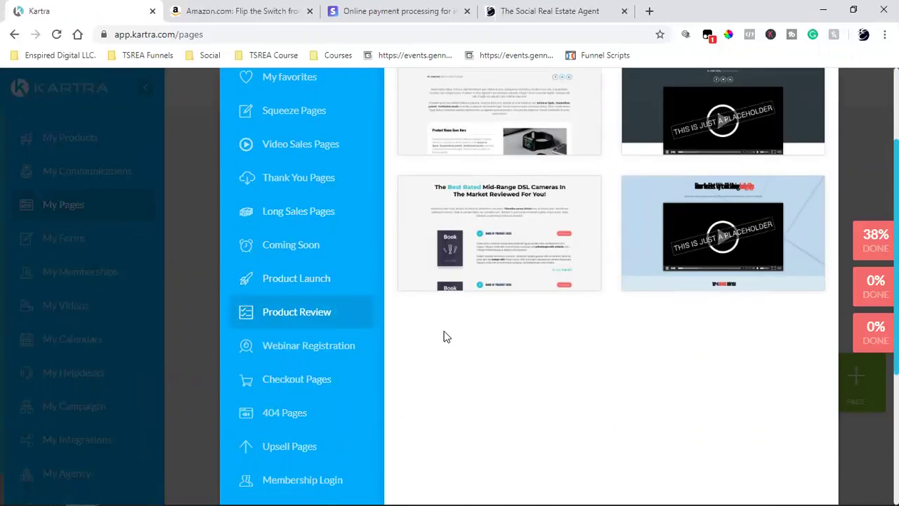
scroll(444, 337, "up", 2)
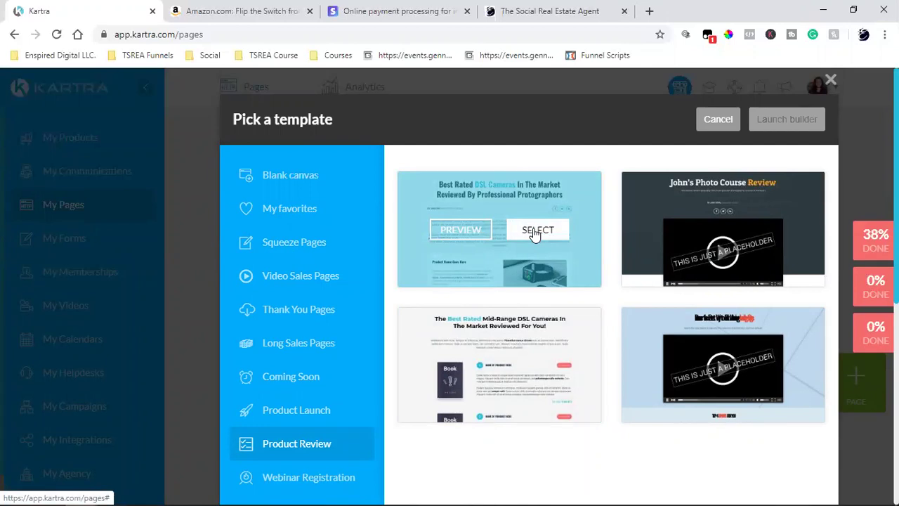
Create page 'fdsaf' from the 'Best Rated DSL Cameras' template, category Book Funnel, no site.
left_click(536, 232)
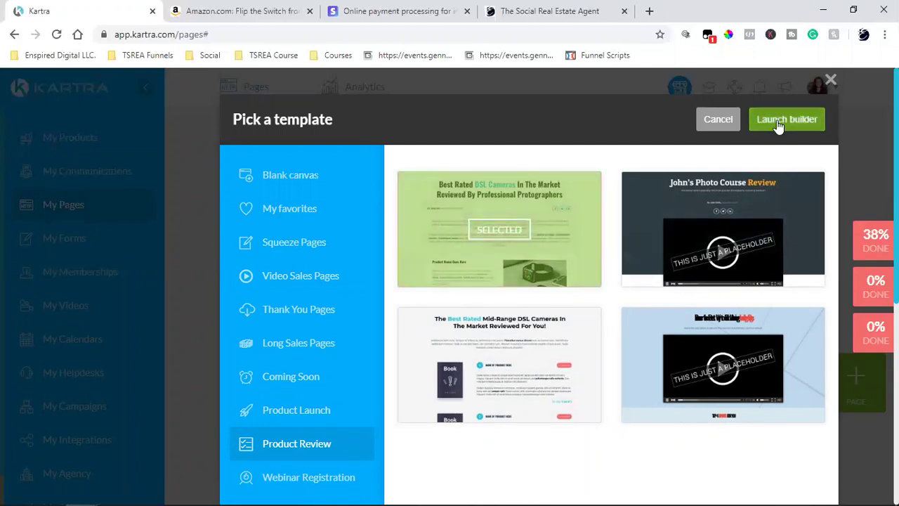
left_click(779, 121)
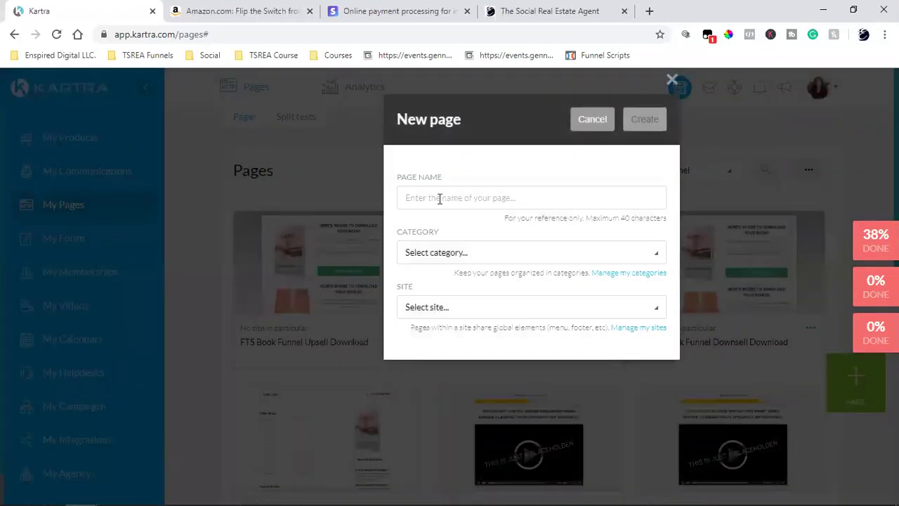
left_click(439, 199)
type("fdsaf")
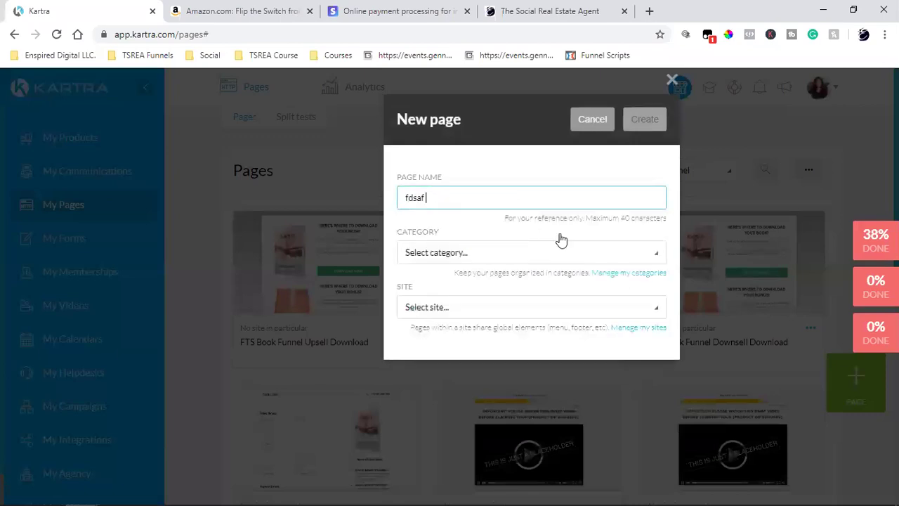
left_click(482, 253)
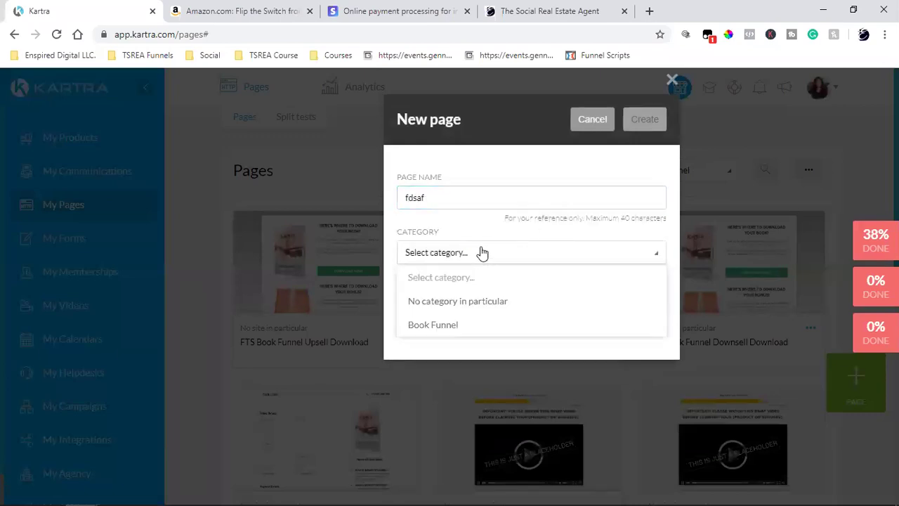
left_click(463, 324)
left_click(453, 316)
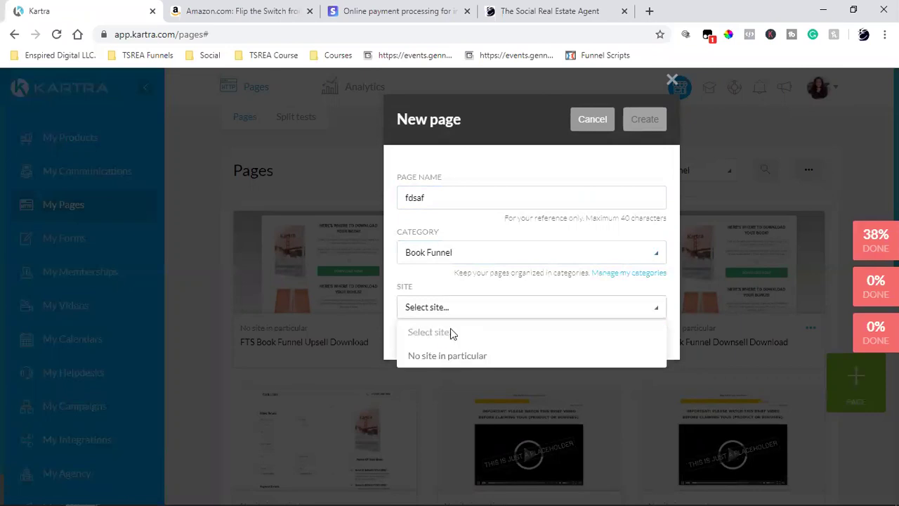
left_click(449, 358)
left_click(638, 121)
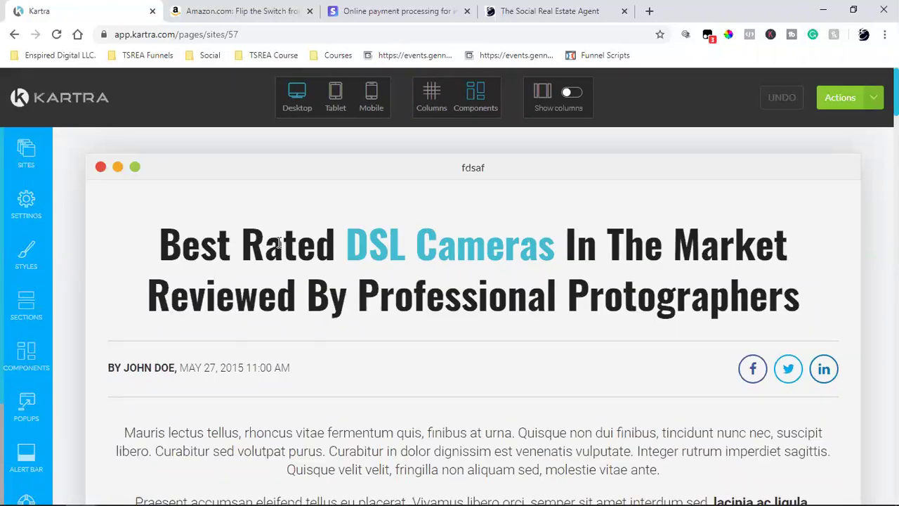
Trim the second What We Like heading to 'Lorem ipolor met is'.
scroll(280, 242, "down", 10)
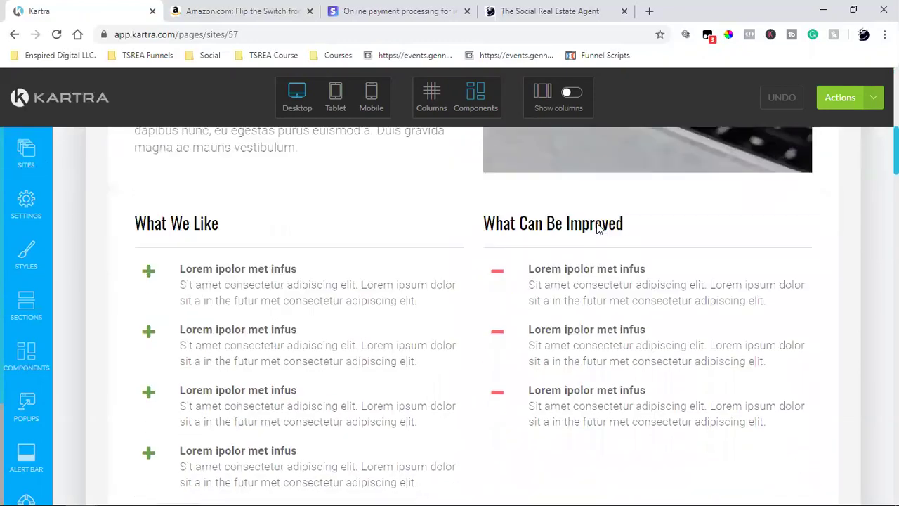
scroll(597, 222, "down", 2)
scroll(243, 263, "down", 3)
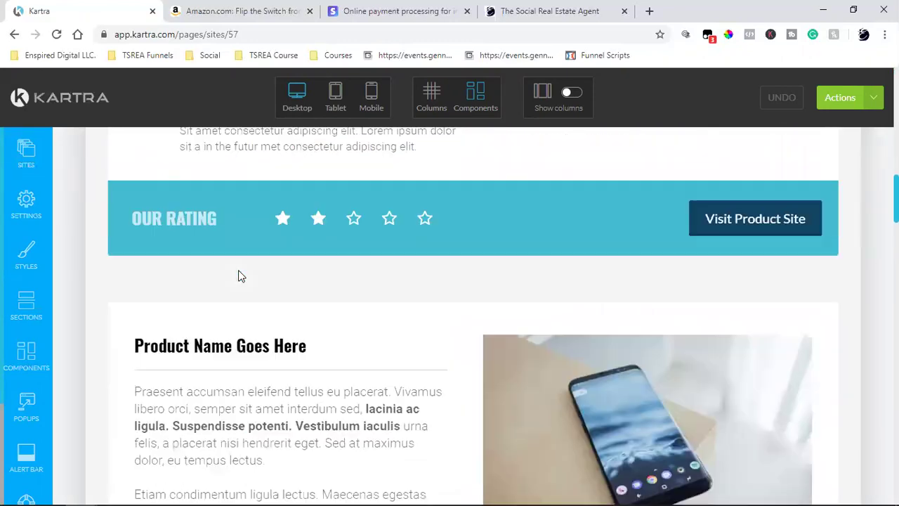
scroll(239, 276, "down", 8)
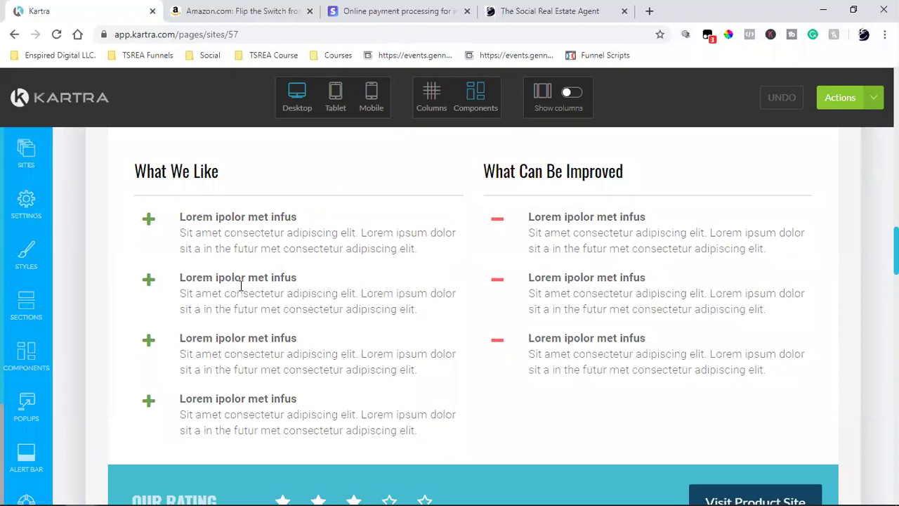
left_click(288, 279)
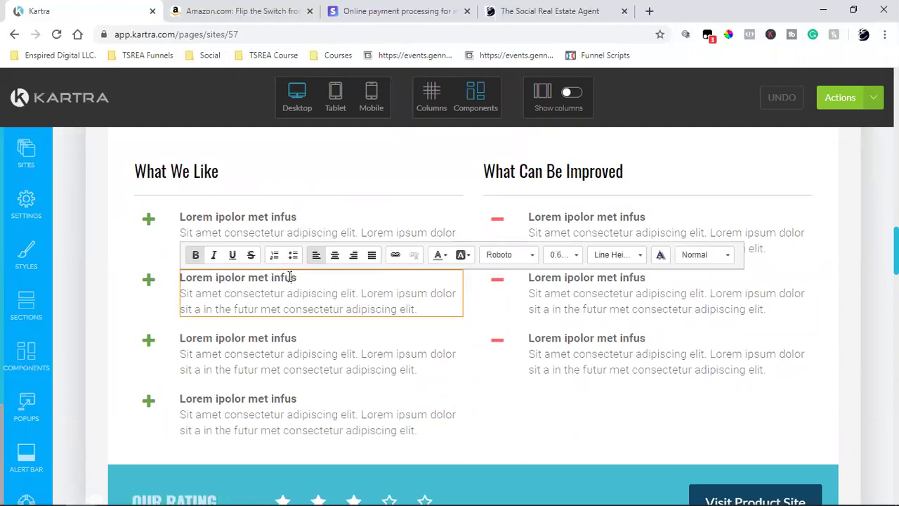
key("BackSpace")
key("BackSpace")
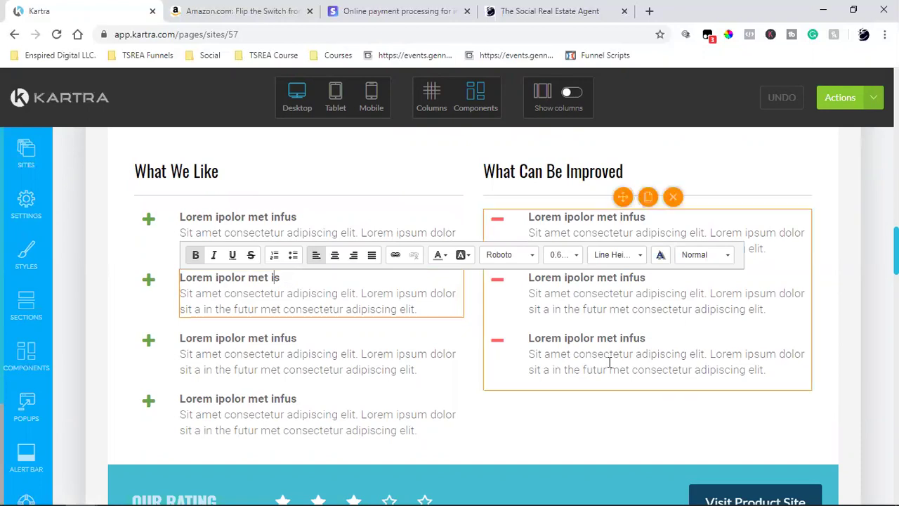
Scroll through the remaining review sections, What Can Be Improved list and star ratings.
scroll(618, 362, "down", 4)
scroll(635, 359, "down", 2)
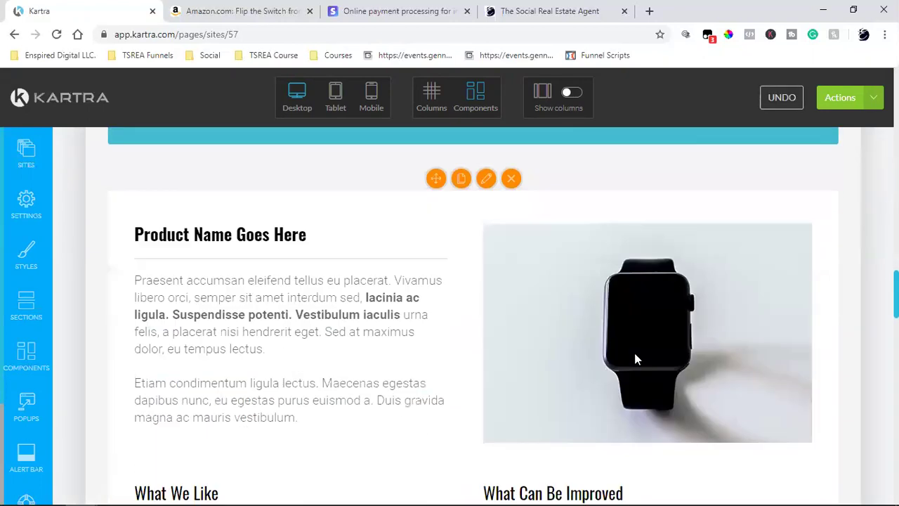
scroll(635, 353, "down", 5)
scroll(635, 355, "down", 3)
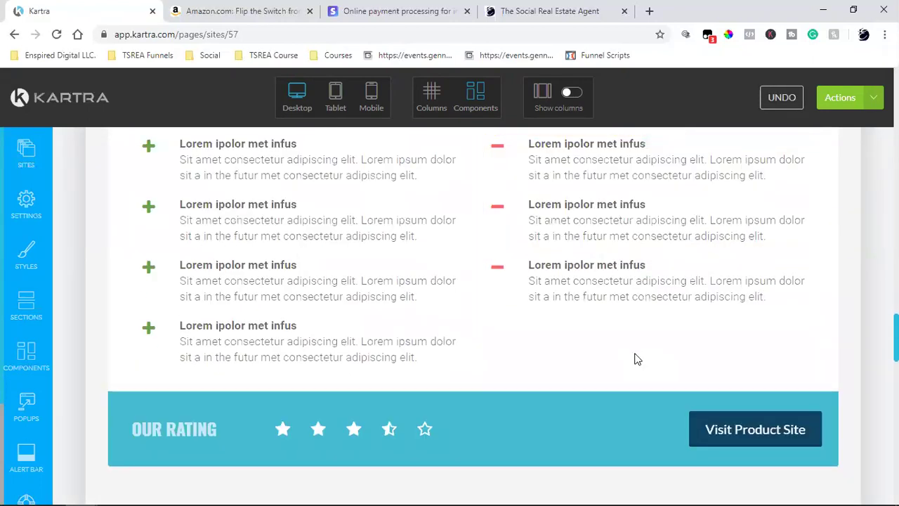
scroll(634, 359, "down", 6)
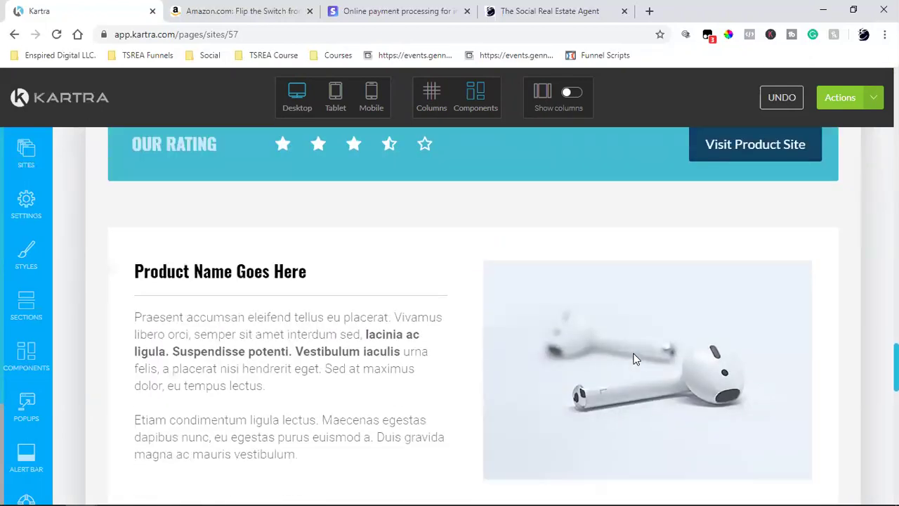
scroll(634, 359, "down", 3)
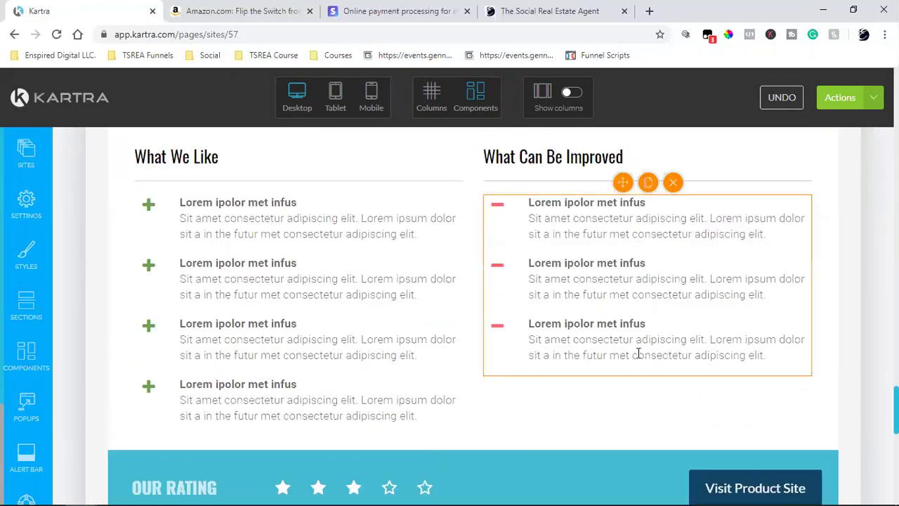
scroll(648, 351, "down", 2)
scroll(647, 351, "down", 9)
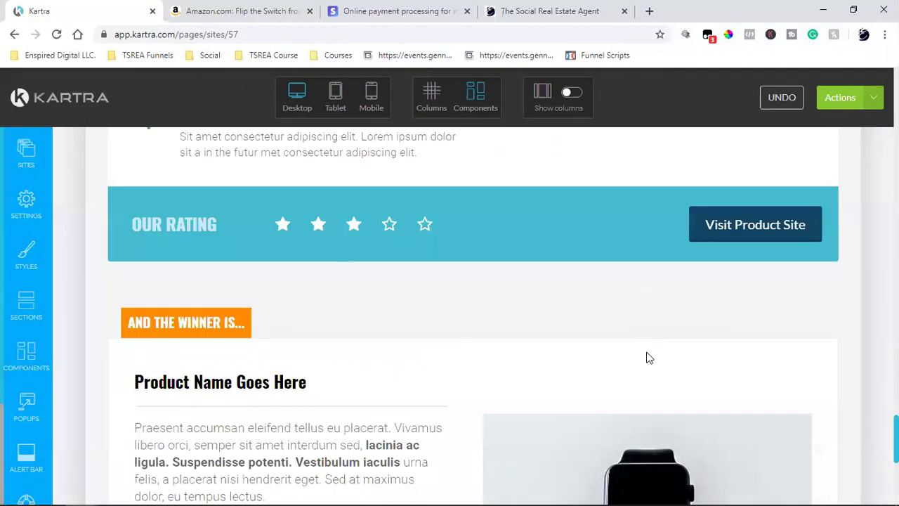
scroll(655, 342, "up", 15)
scroll(656, 337, "up", 5)
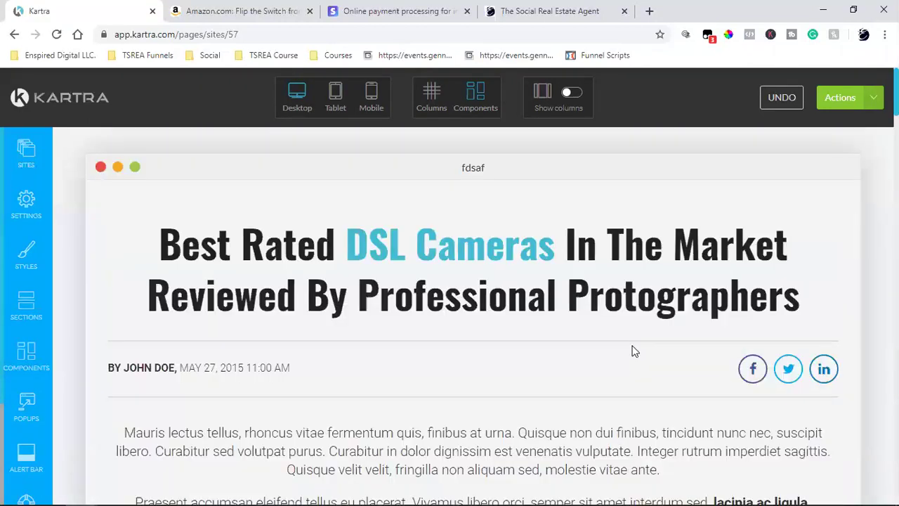
Exit the builder through Actions > Return to Dashboard without saving.
left_click(872, 99)
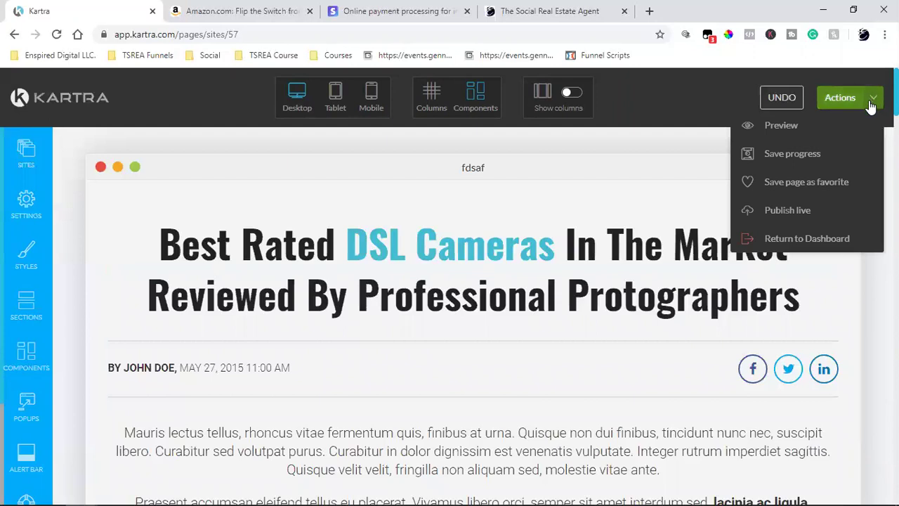
left_click(792, 239)
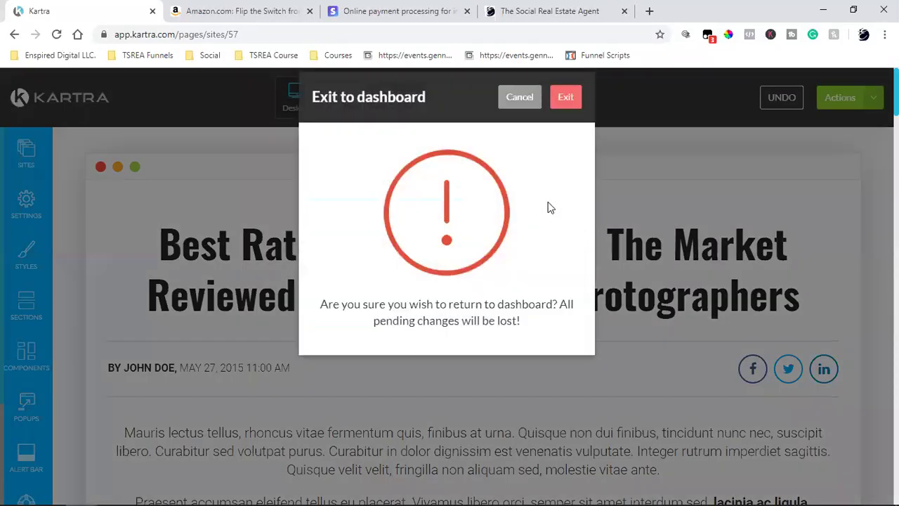
left_click(566, 99)
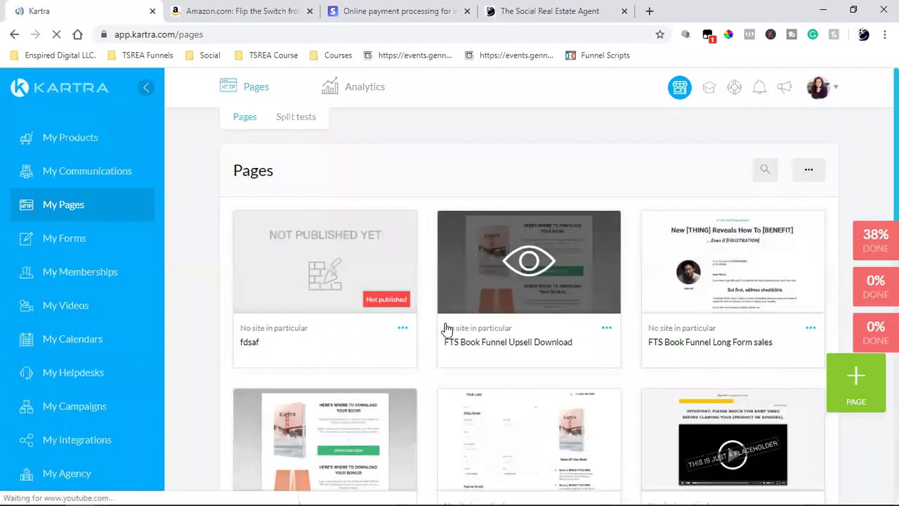
Delete the unpublished fdsaf page from the pages list.
left_click(402, 329)
left_click(481, 356)
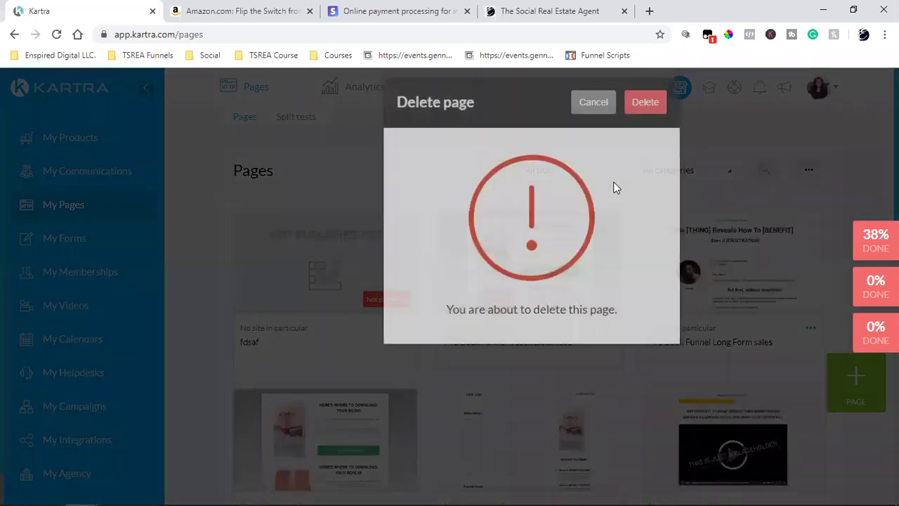
left_click(644, 118)
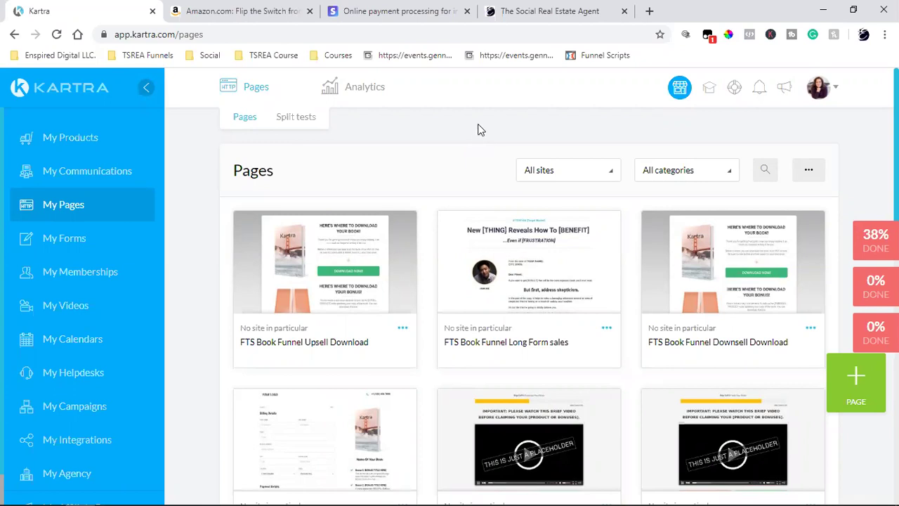
mouse_move(269, 491)
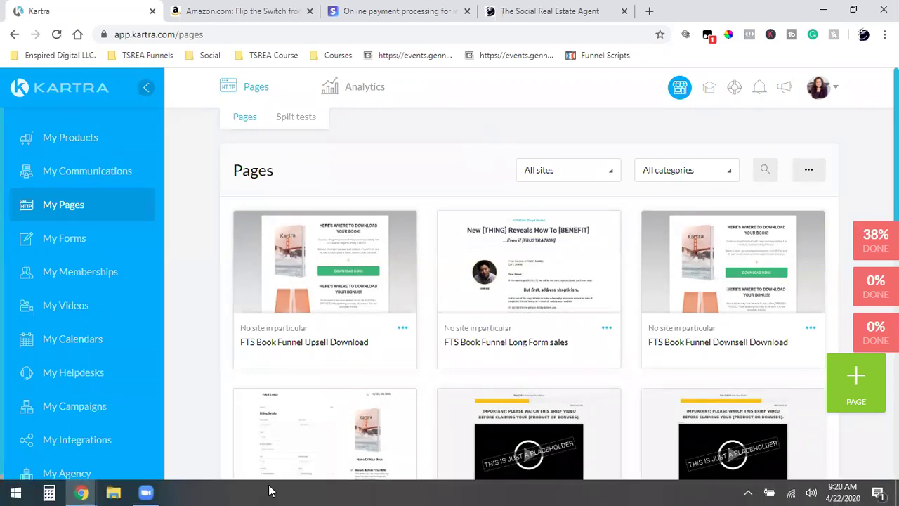
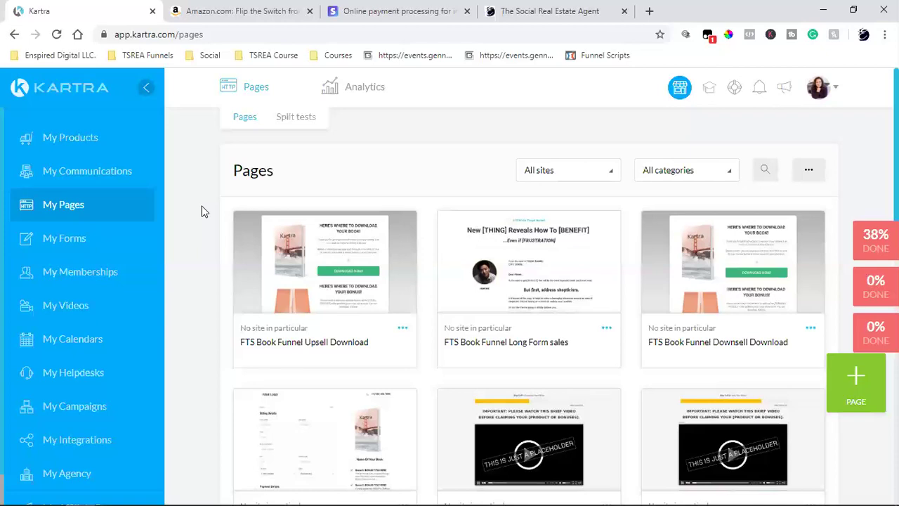
Open the Leads > Lists page showing the FTS Book Funnel buyer lists.
left_click(73, 177)
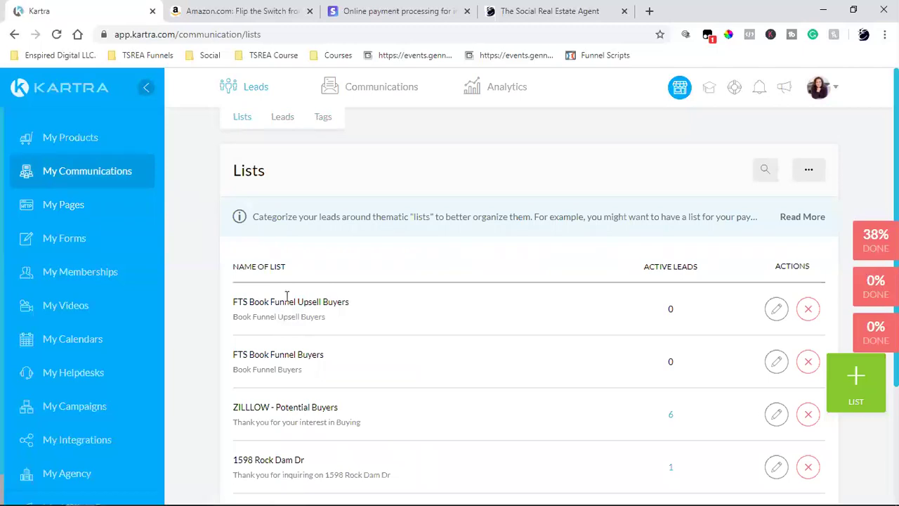
Select the FTS Book Funnel Upsell Buyers list name, then go to Communications > Sequences.
triple_click(280, 300)
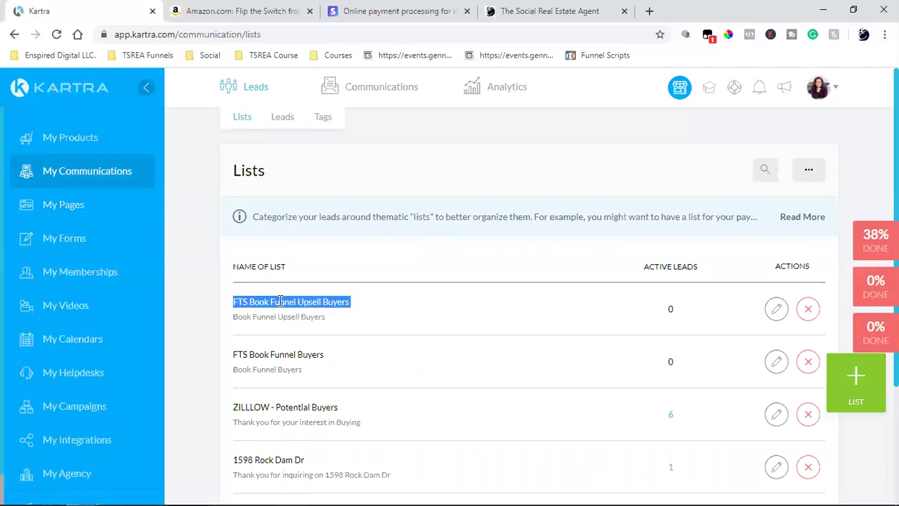
mouse_move(379, 88)
left_click(372, 121)
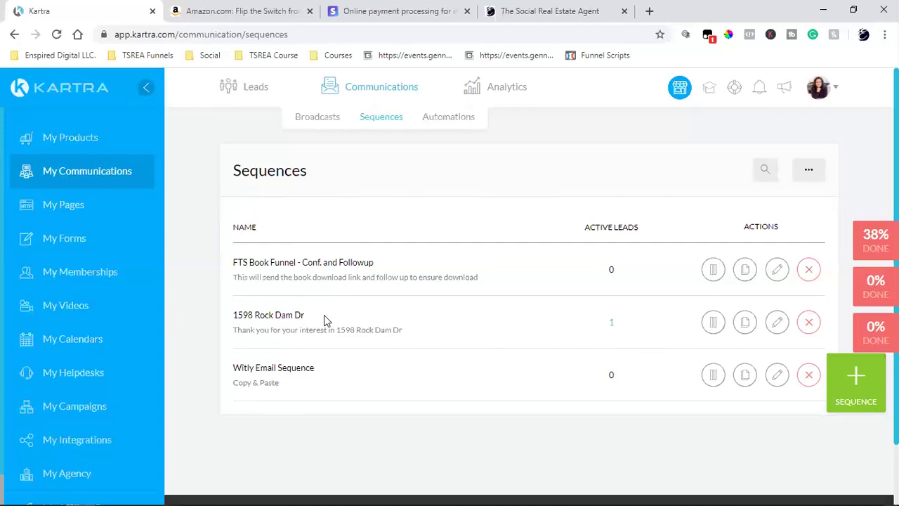
Switch to the Amazon tab with the Flip the Switch Kindle product page.
mouse_move(260, 96)
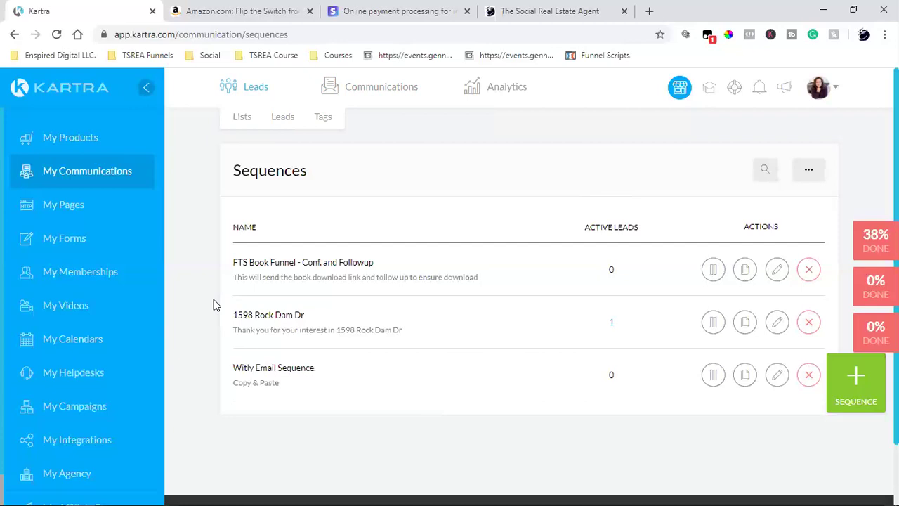
left_click(237, 8)
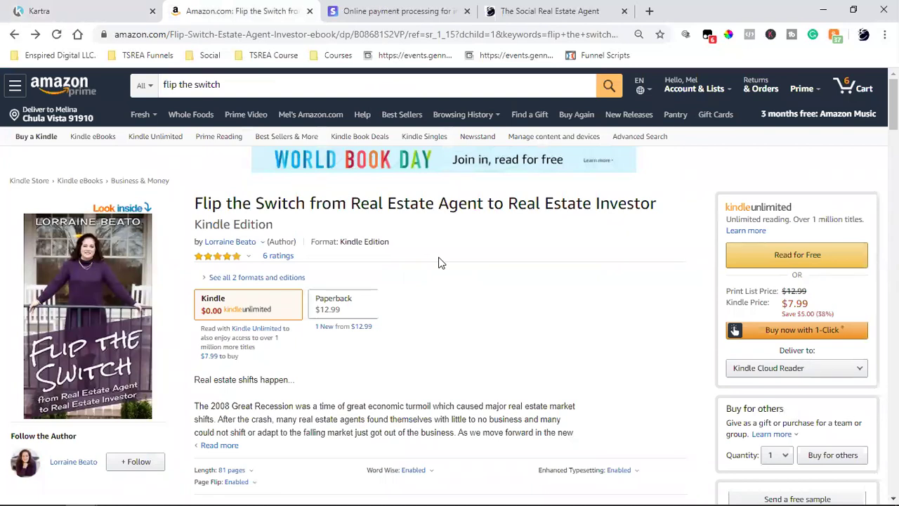
Choose the Flip the Switch paperback and sign in with the saved password to reach checkout.
left_click(341, 302)
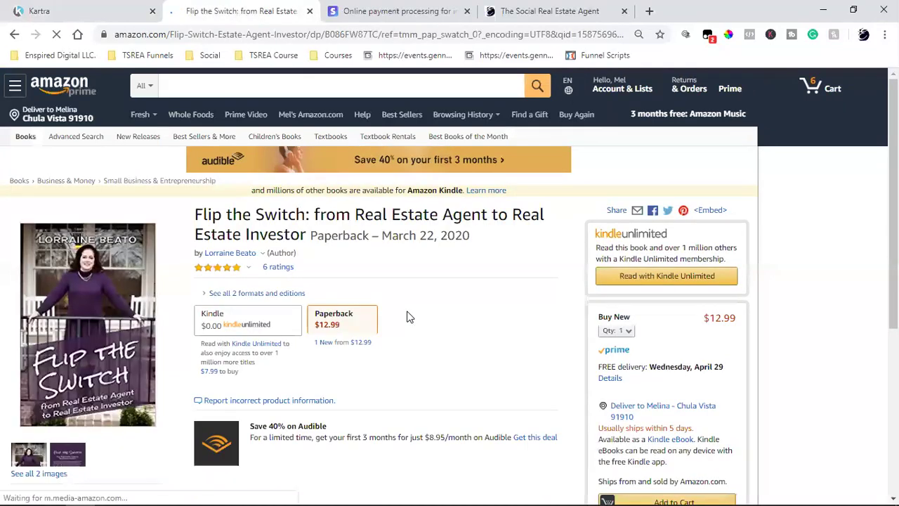
scroll(423, 288, "down", 2)
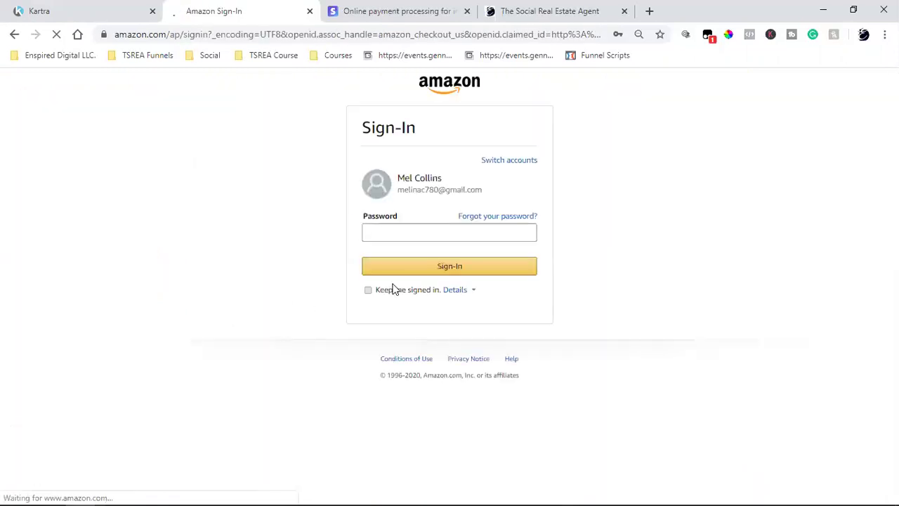
left_click(434, 231)
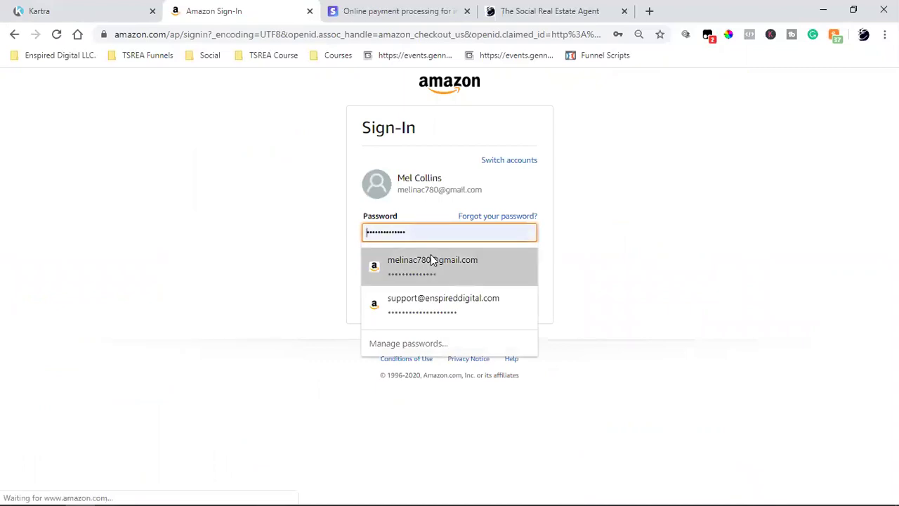
left_click(431, 259)
left_click(426, 266)
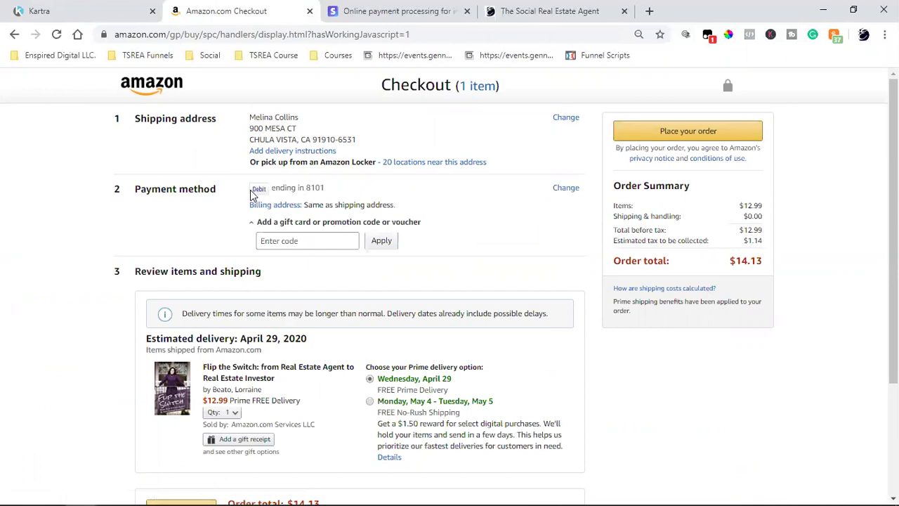
Change the payment method from the debit card to the Visa card.
left_click(566, 188)
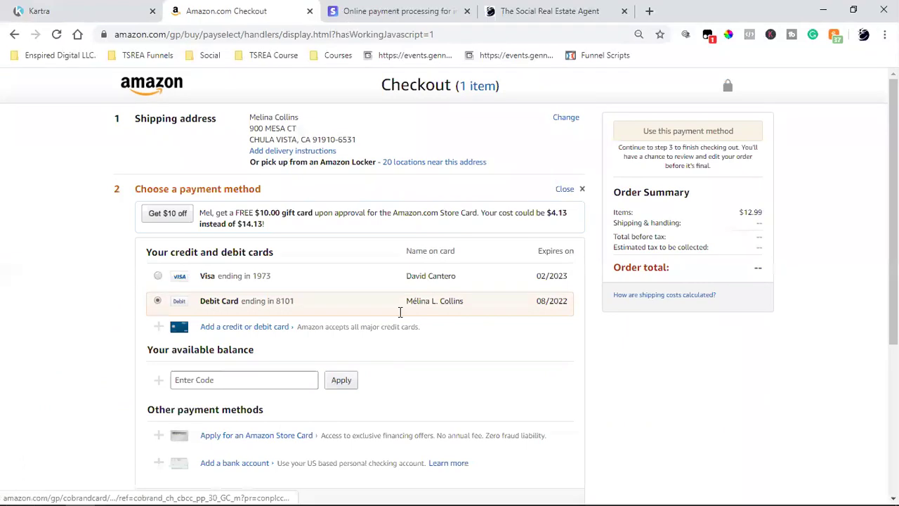
left_click(158, 277)
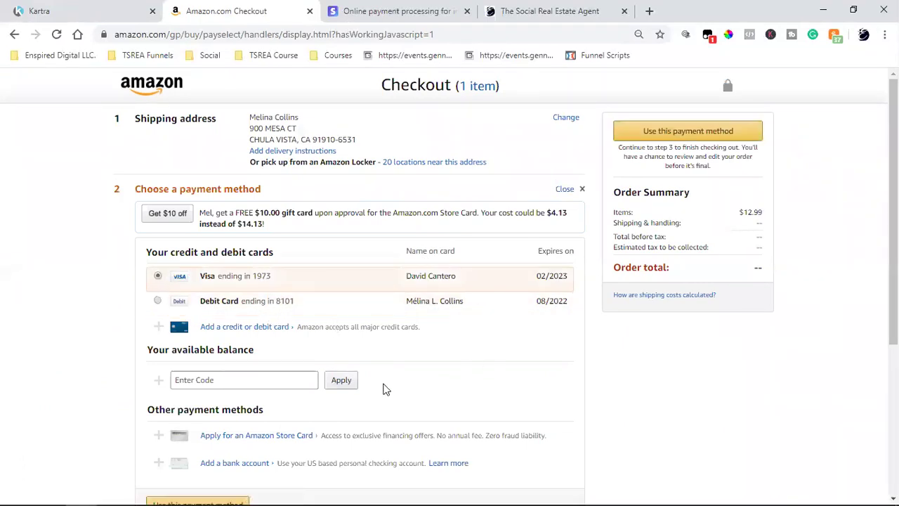
scroll(555, 345, "down", 2)
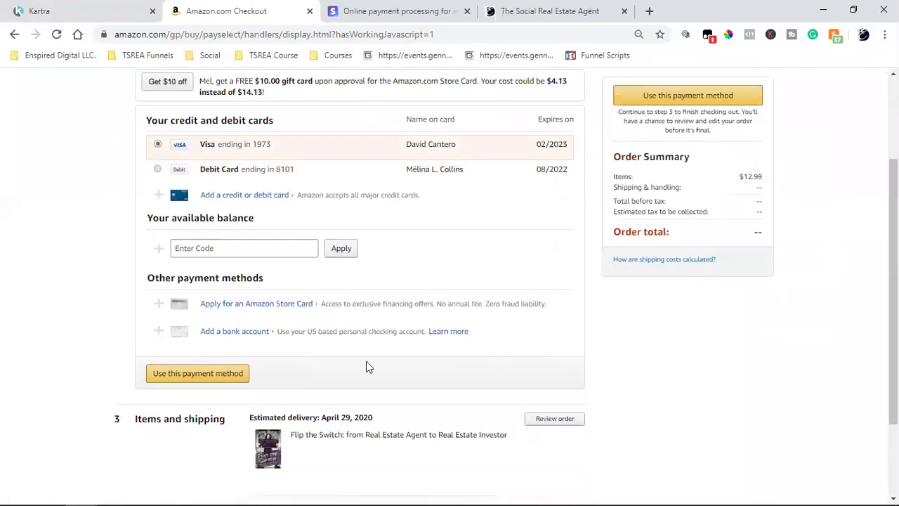
left_click(215, 376)
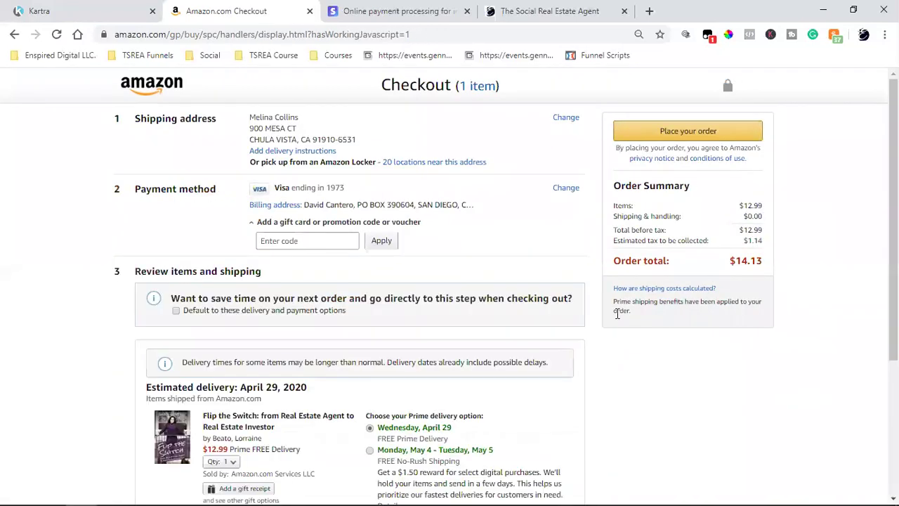
Ship to a different saved address, bringing the order total to $14.00.
left_click(566, 119)
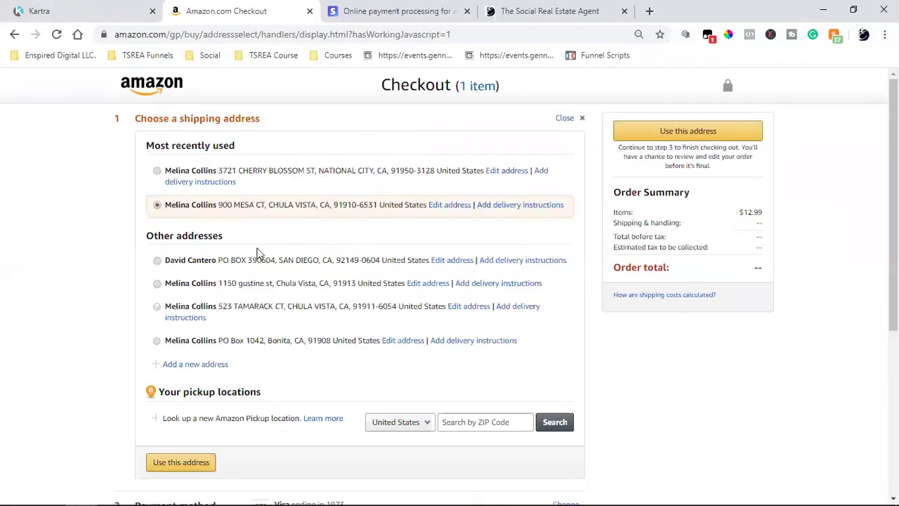
left_click(158, 261)
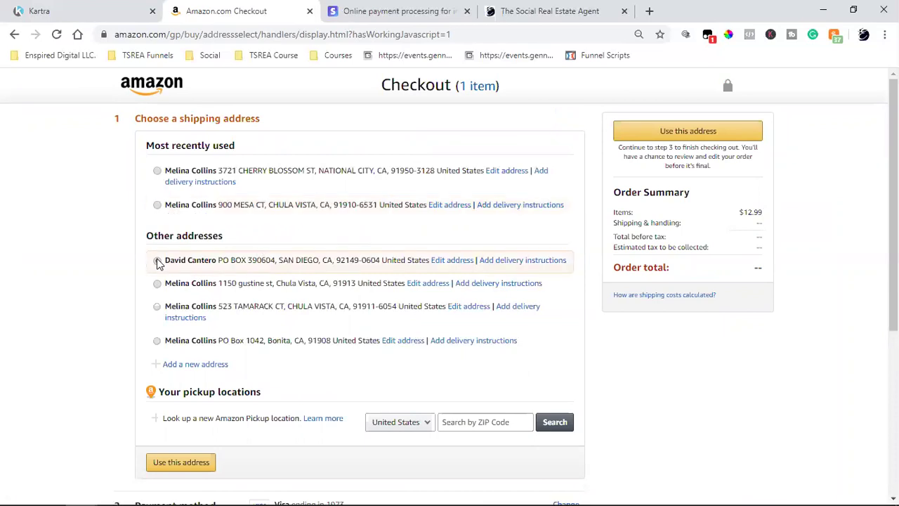
left_click(177, 462)
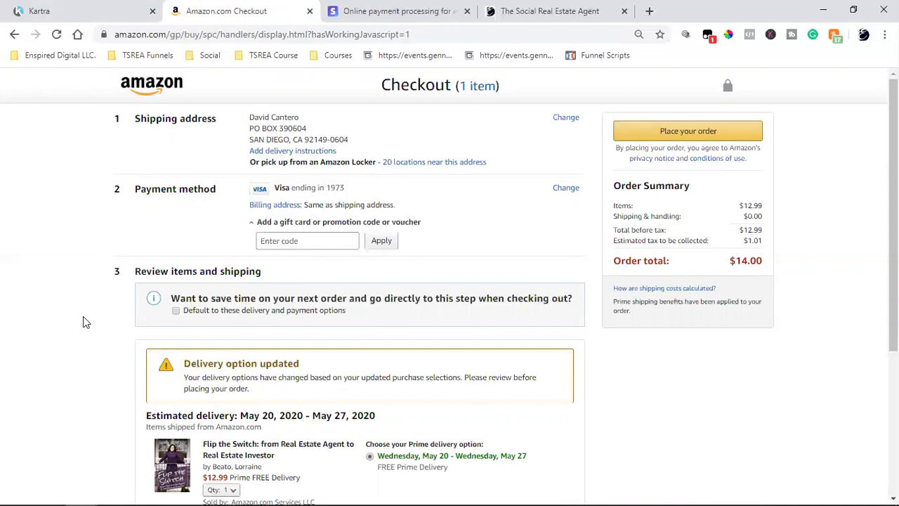
Place the $14.00 Flip the Switch paperback order, delivery May 20–27, 2020.
scroll(83, 318, "down", 2)
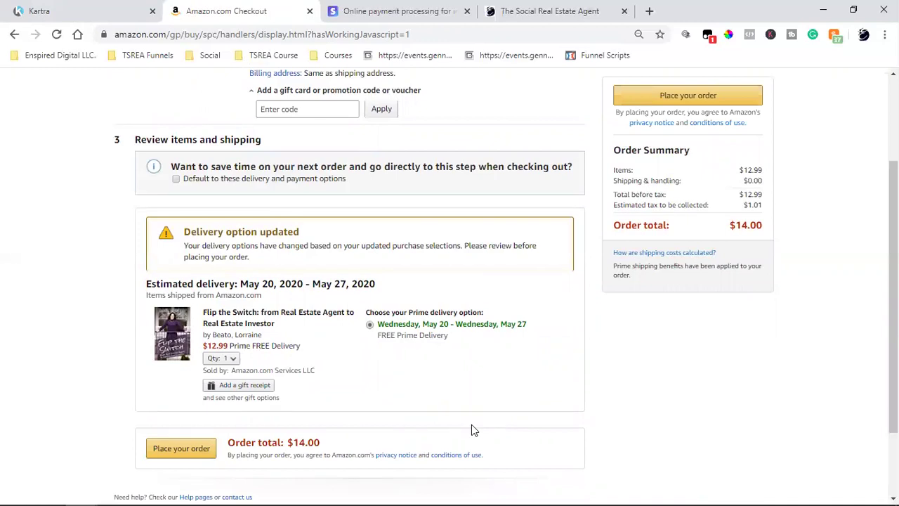
mouse_move(720, 492)
left_click(184, 448)
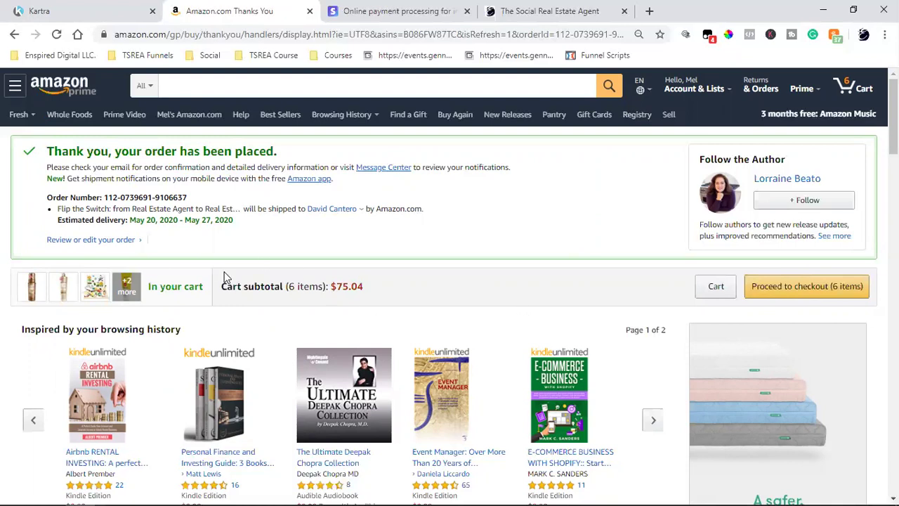
Switch back to the Kartra tab with the Sequences list.
left_click(84, 10)
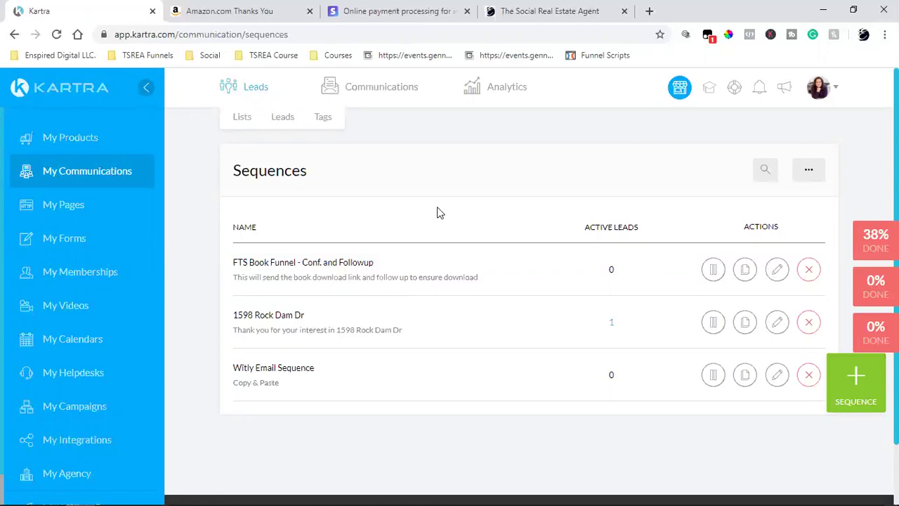
Return to the Amazon order confirmation tab.
left_click(227, 9)
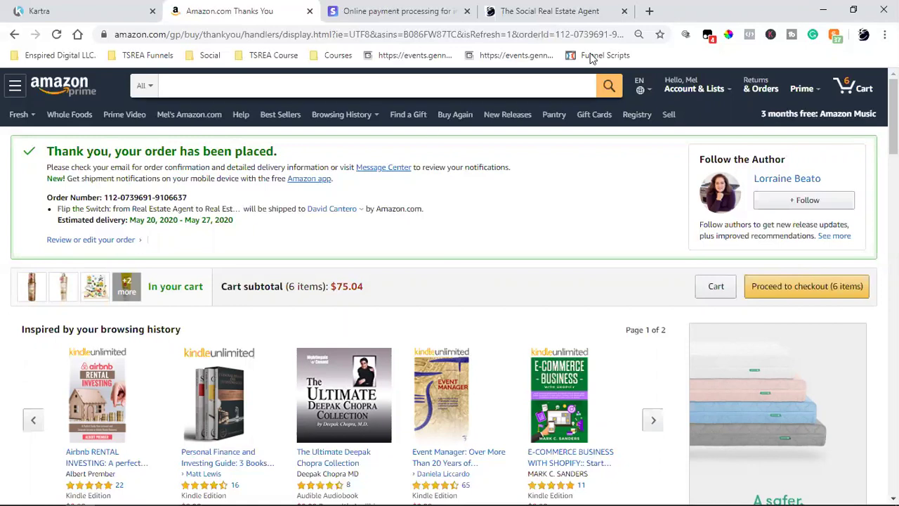
Open Calculator and multiply 5.50 by 2.9%, accidentally repeating the multiplication.
left_click(50, 492)
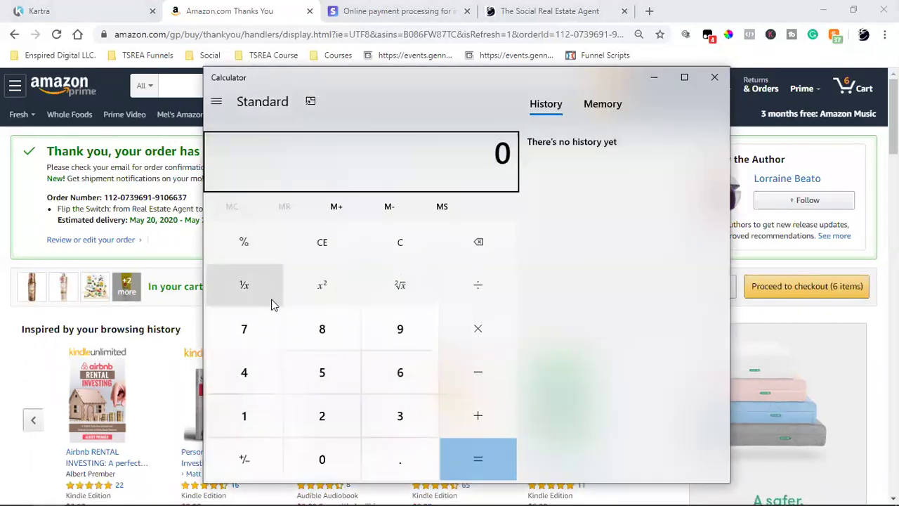
left_click(322, 376)
left_click(366, 441)
left_click(345, 375)
left_click(336, 444)
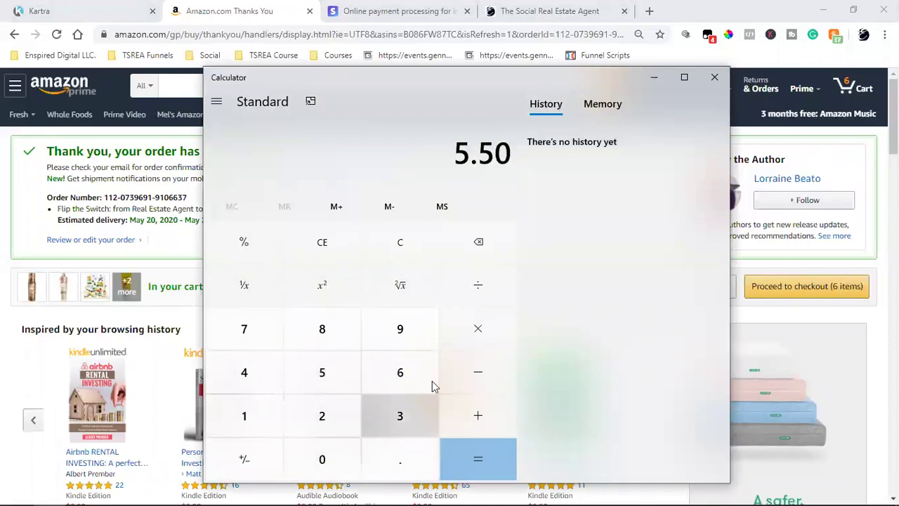
left_click(462, 342)
left_click(330, 414)
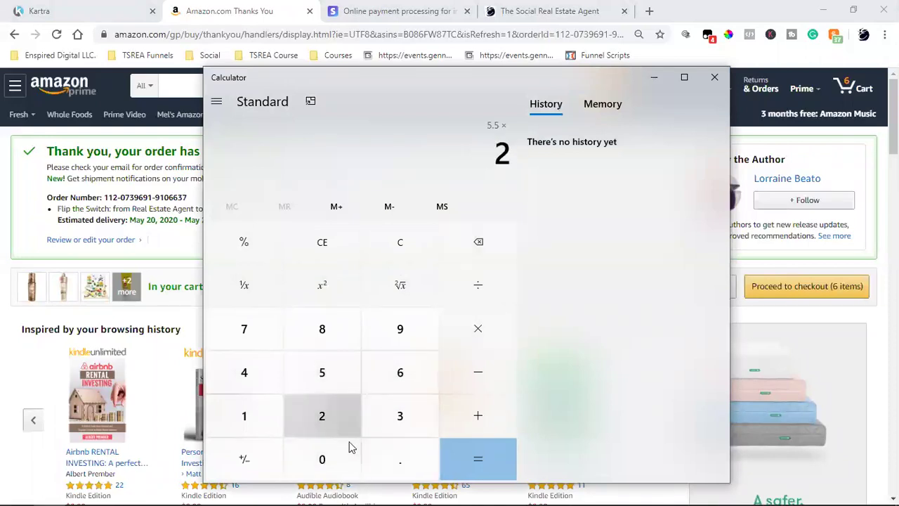
left_click(393, 453)
left_click(394, 326)
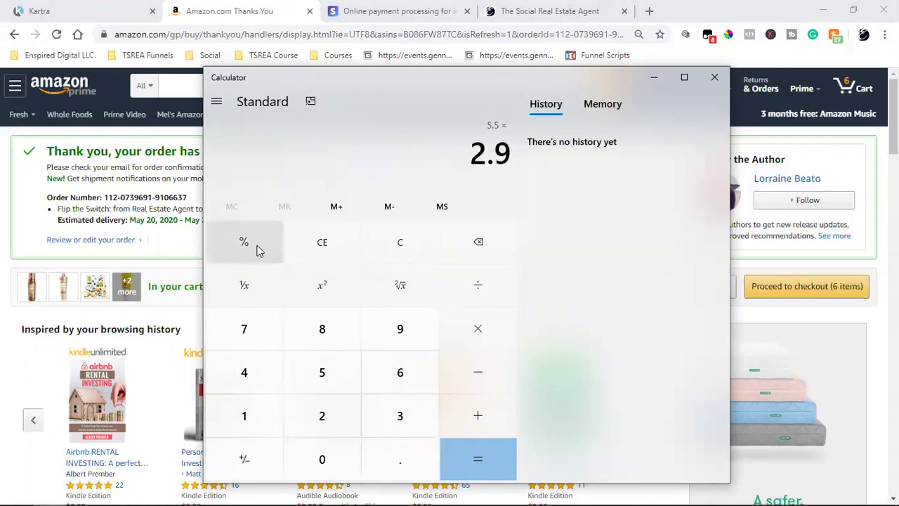
left_click(242, 244)
left_click(457, 452)
left_click(477, 454)
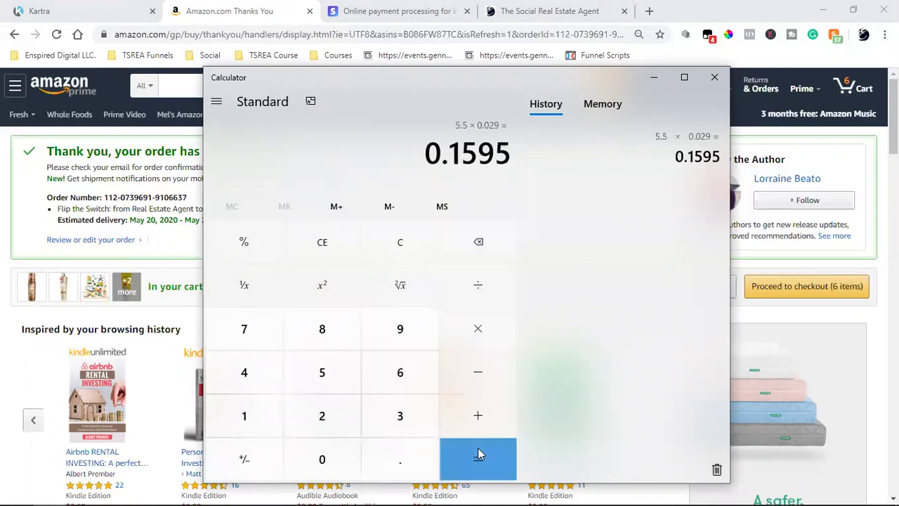
Clear and recompute 5.50 × 2.9% to get 0.1595, then close Calculator.
left_click(373, 251)
left_click(313, 385)
left_click(393, 456)
left_click(349, 377)
left_click(332, 445)
left_click(475, 344)
left_click(333, 427)
left_click(367, 447)
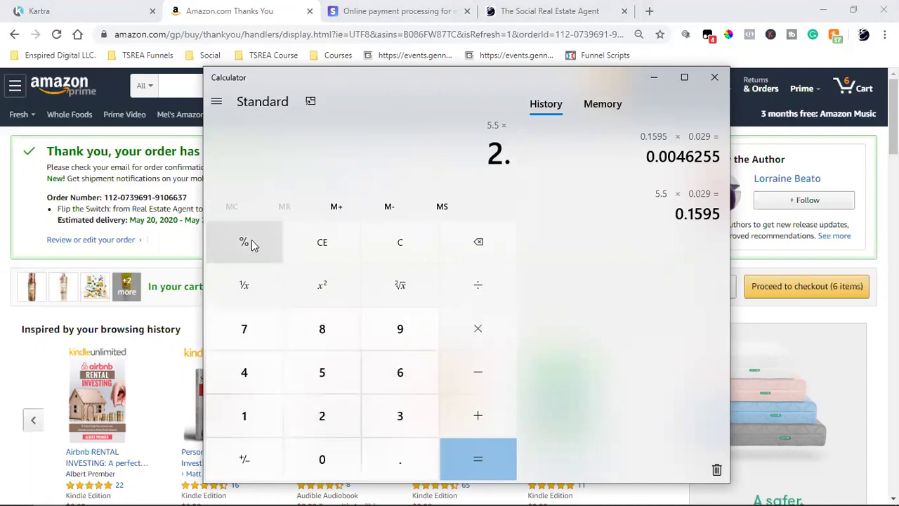
left_click(380, 327)
left_click(258, 248)
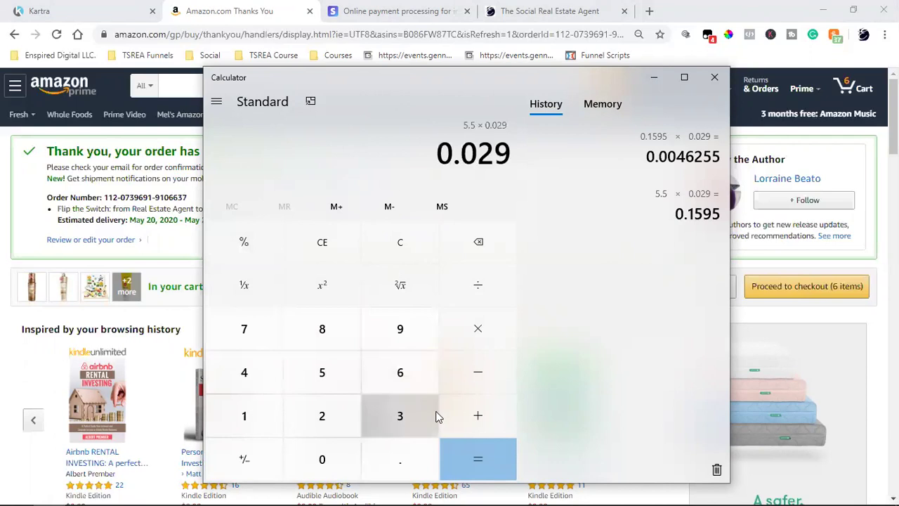
left_click(462, 448)
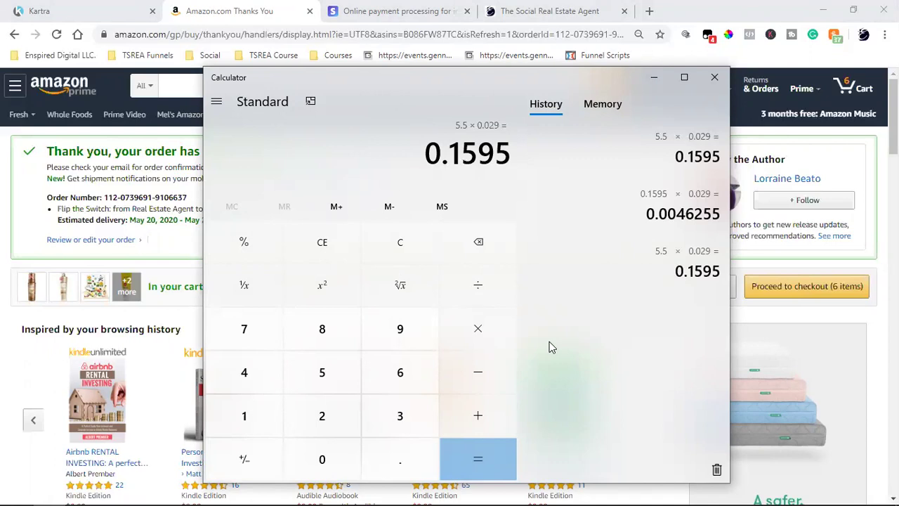
left_click(714, 77)
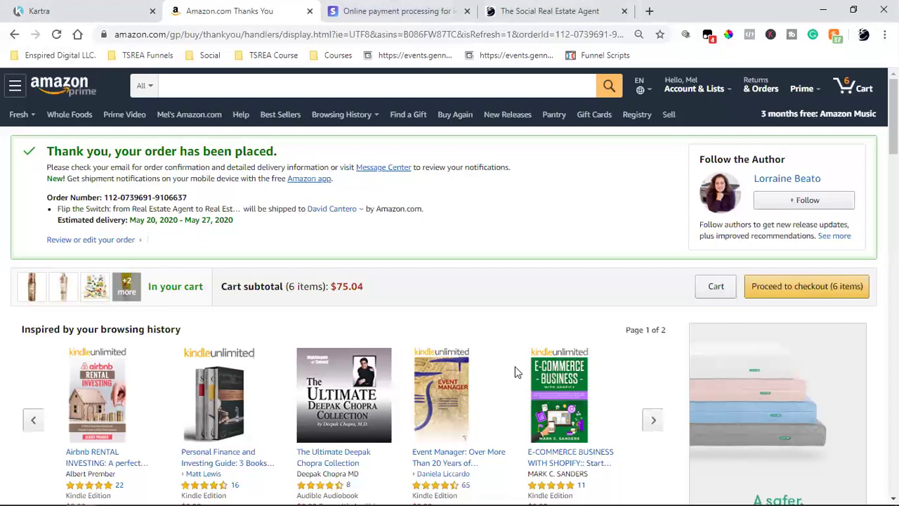
Leave the Amazon confirmation and switch back to Kartra's Sequences page.
left_click(96, 7)
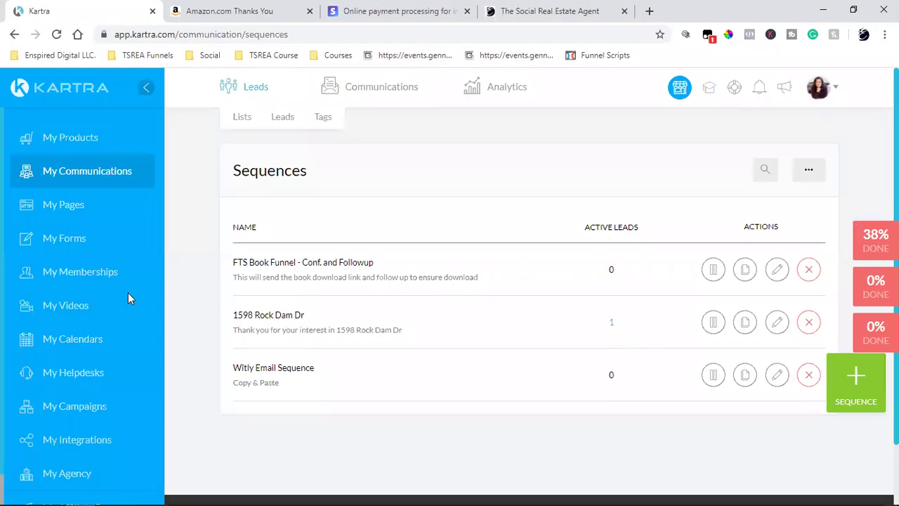
Go to My Pages to list the FTS Book Funnel Upsell Download, Long Form sales and Downsell Download pages.
left_click(53, 203)
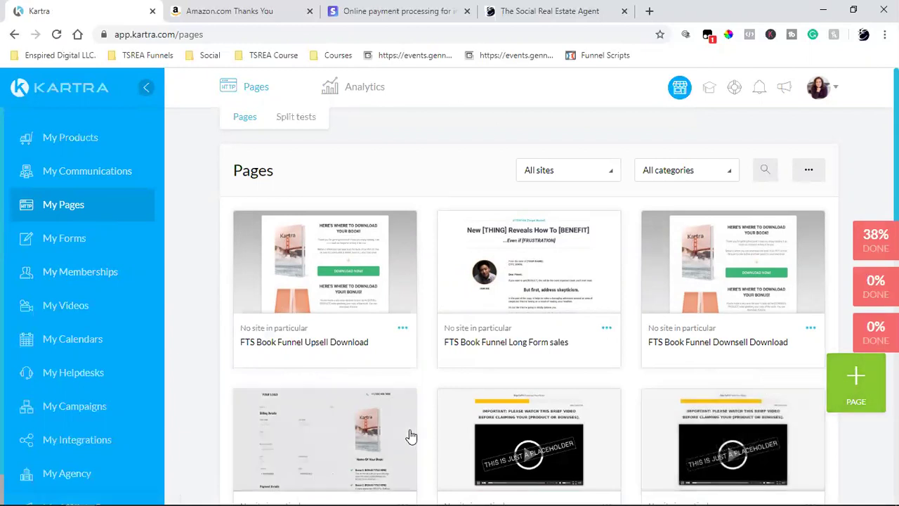
mouse_move(411, 436)
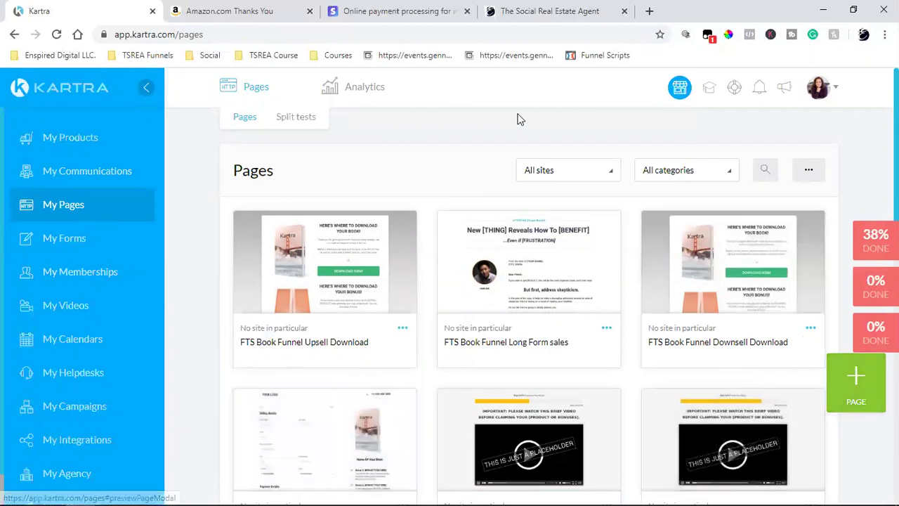
mouse_move(587, 305)
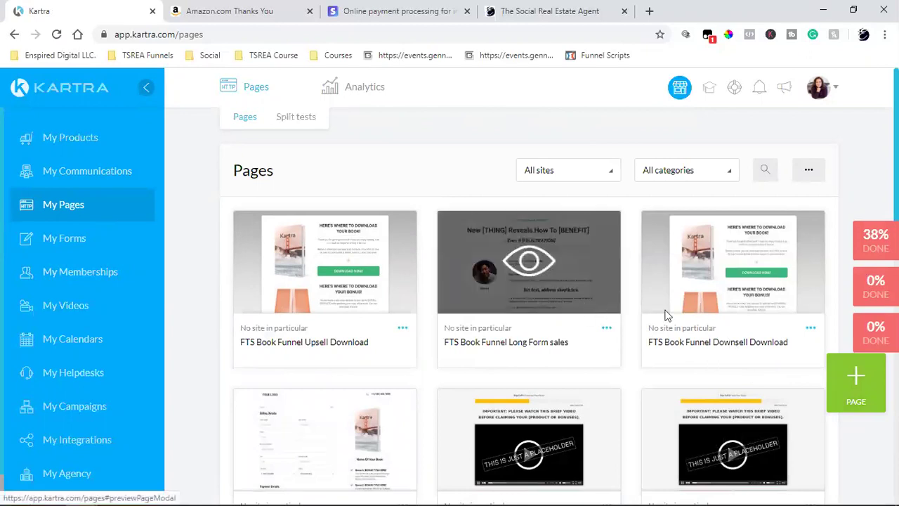
left_click(848, 382)
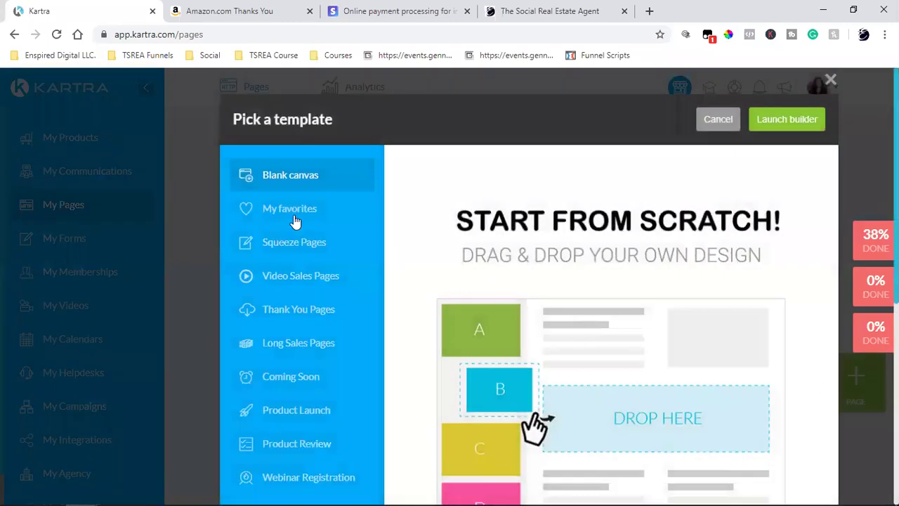
left_click(285, 244)
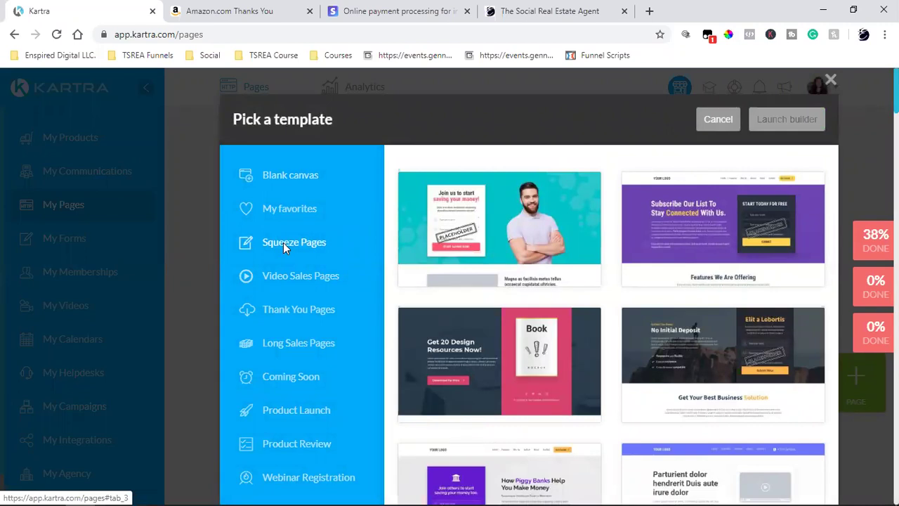
left_click(283, 243)
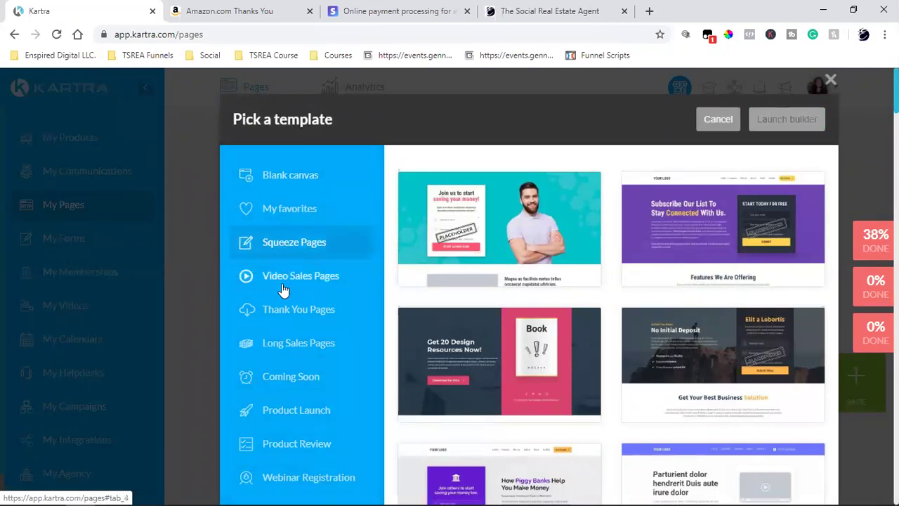
left_click(281, 316)
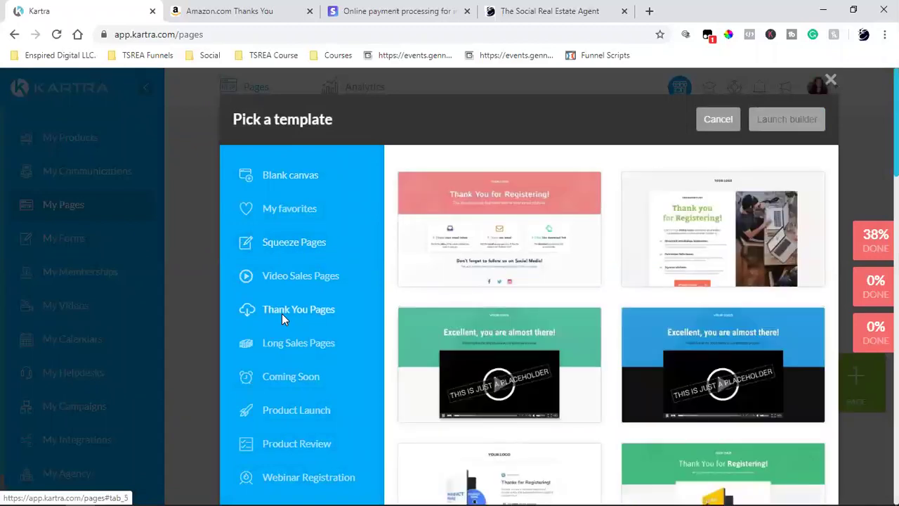
mouse_move(483, 316)
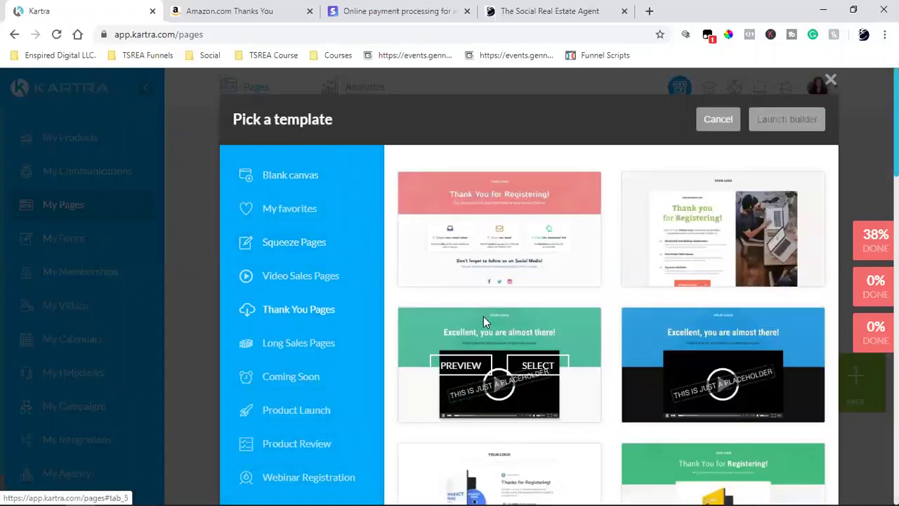
scroll(512, 322, "down", 2)
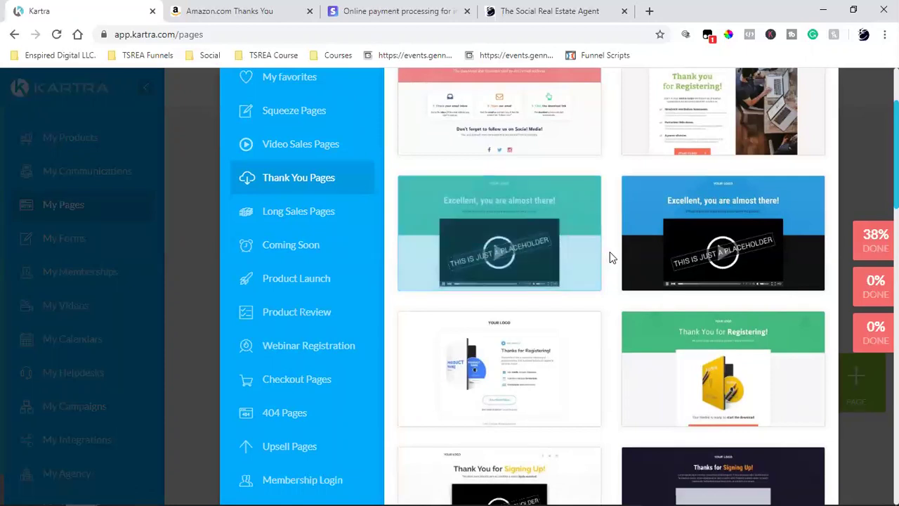
scroll(622, 287, "up", 2)
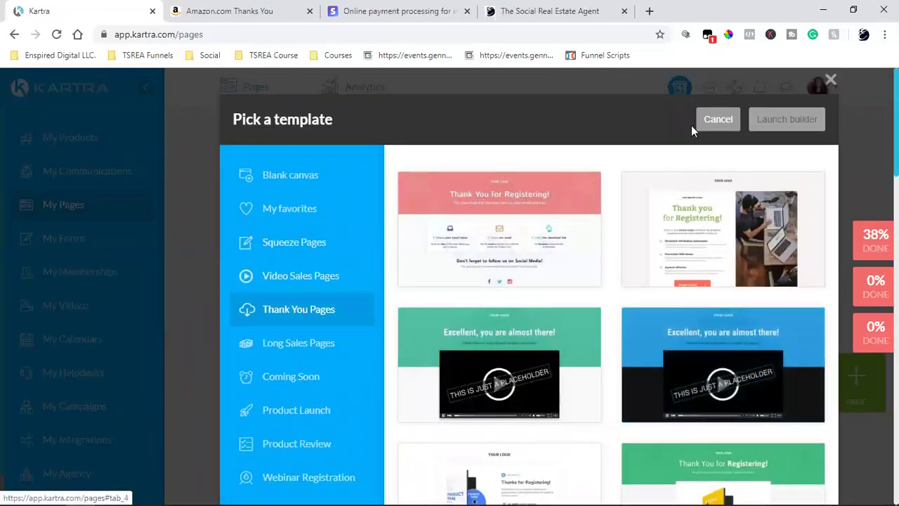
left_click(711, 122)
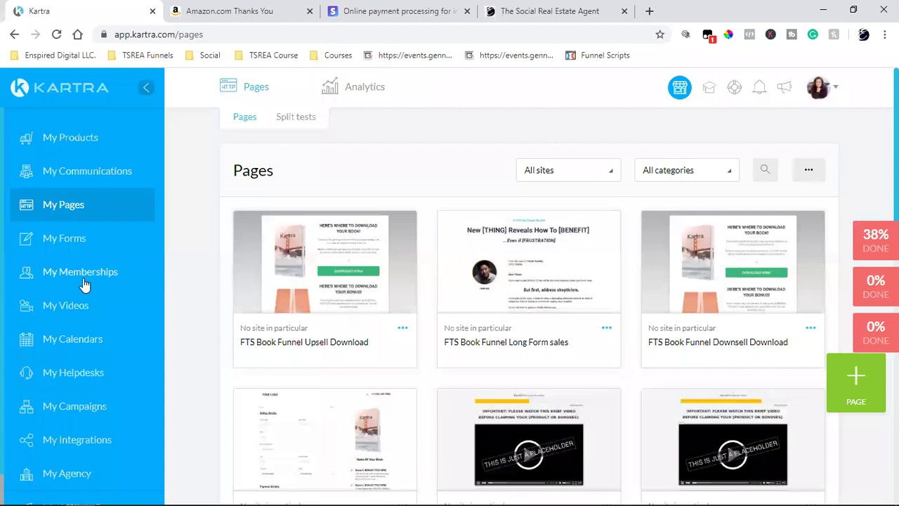
Go to the hosted files under My Memberships and start a new file upload.
left_click(83, 274)
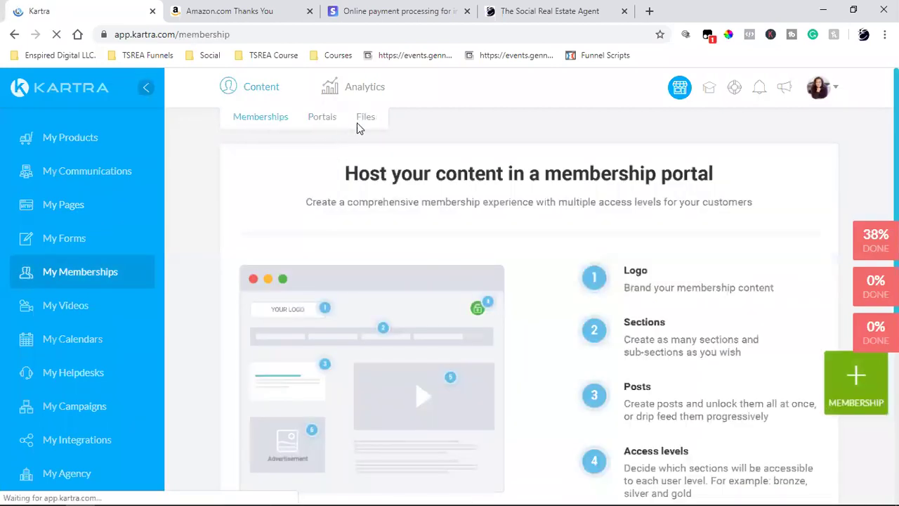
left_click(365, 118)
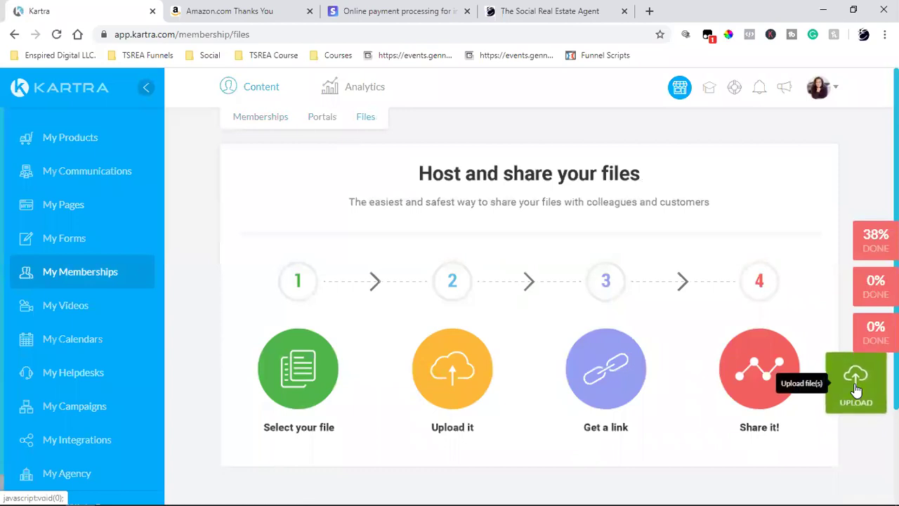
left_click(854, 383)
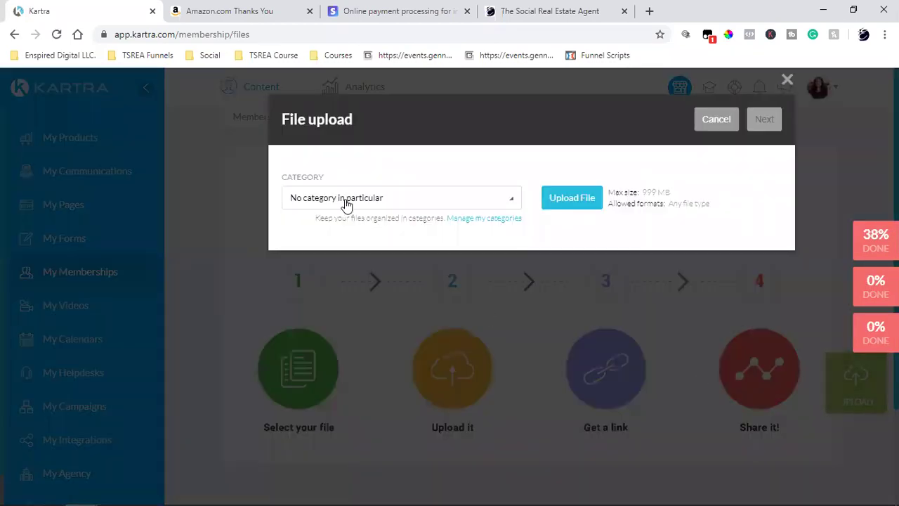
left_click(342, 199)
left_click(398, 199)
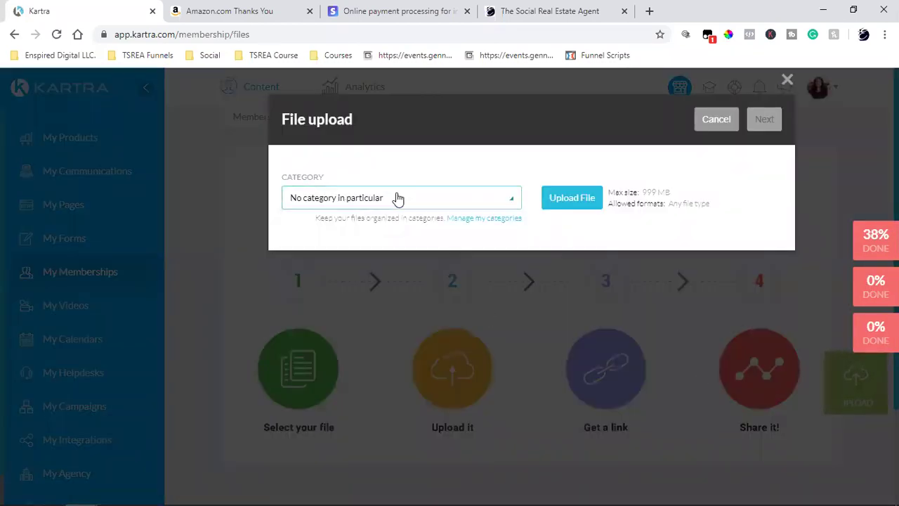
Add a new file category named Book Funnel.
left_click(496, 225)
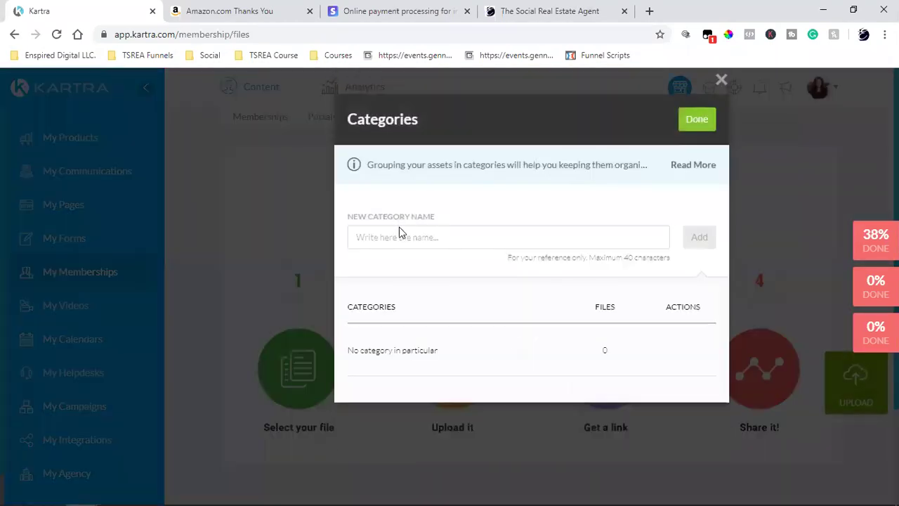
left_click(399, 237)
type("Book Off")
key("BackSpace")
key("BackSpace")
key("BackSpace")
type("Funnel")
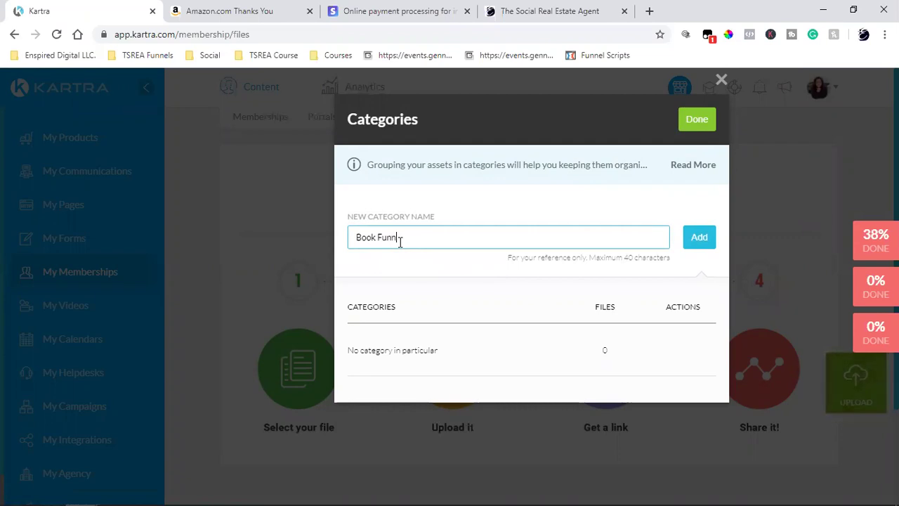
left_click(699, 241)
left_click(697, 121)
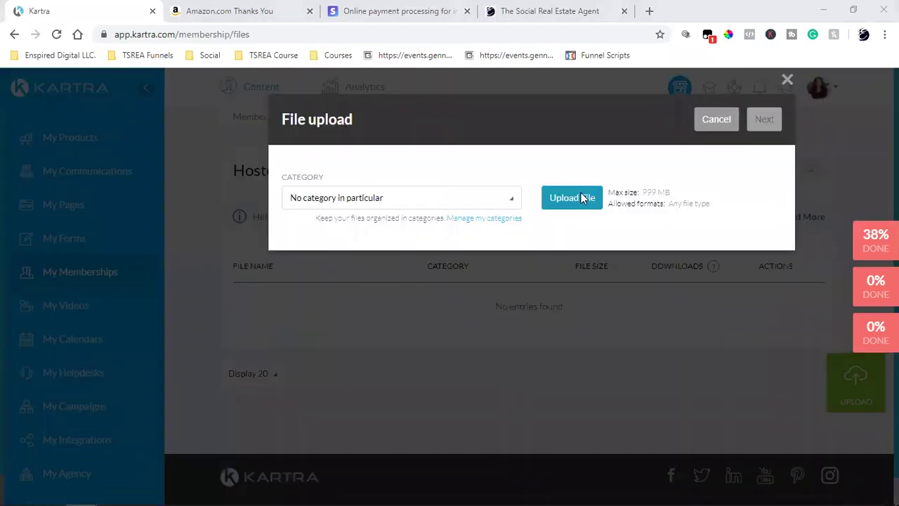
Cancel the file picker and close the unfinished upload dialog.
left_click(582, 200)
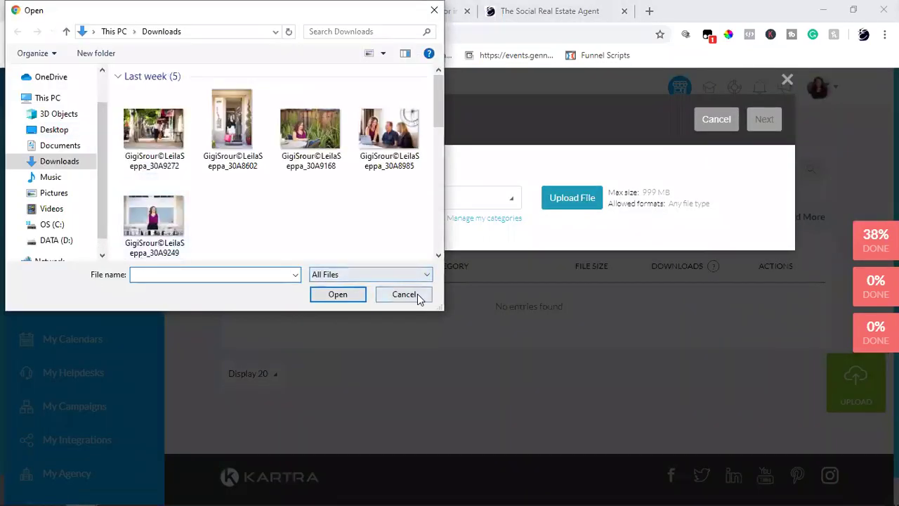
left_click(416, 294)
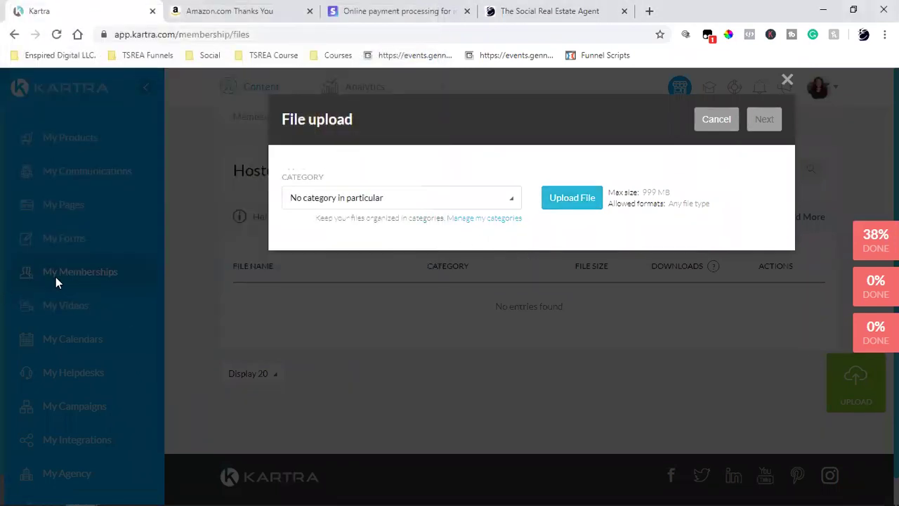
left_click(717, 119)
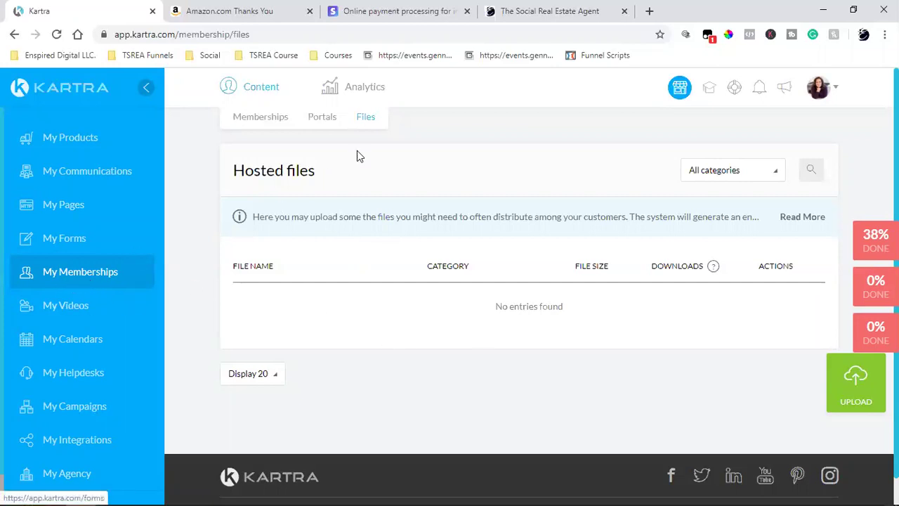
Start a new Book Funnel upload and add the 10 Real Estate Social Media Marketing Tips PDF.
left_click(839, 394)
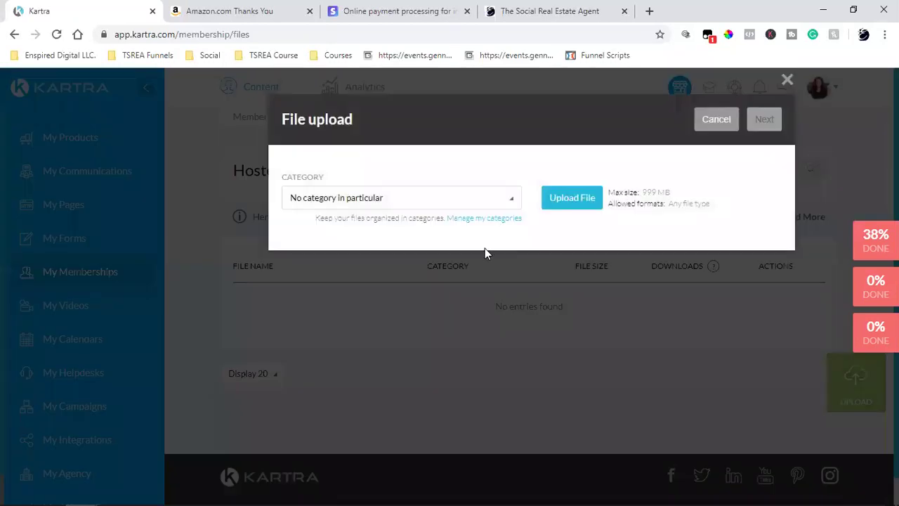
left_click(346, 206)
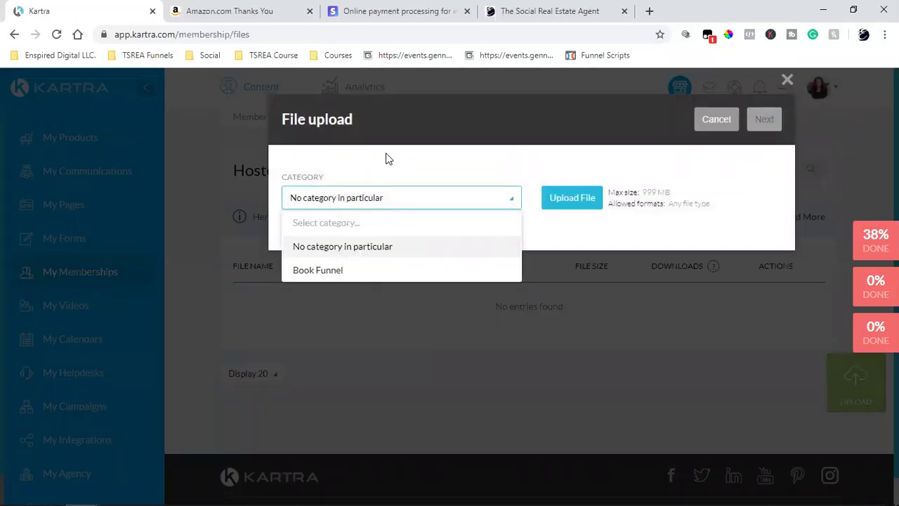
left_click(339, 273)
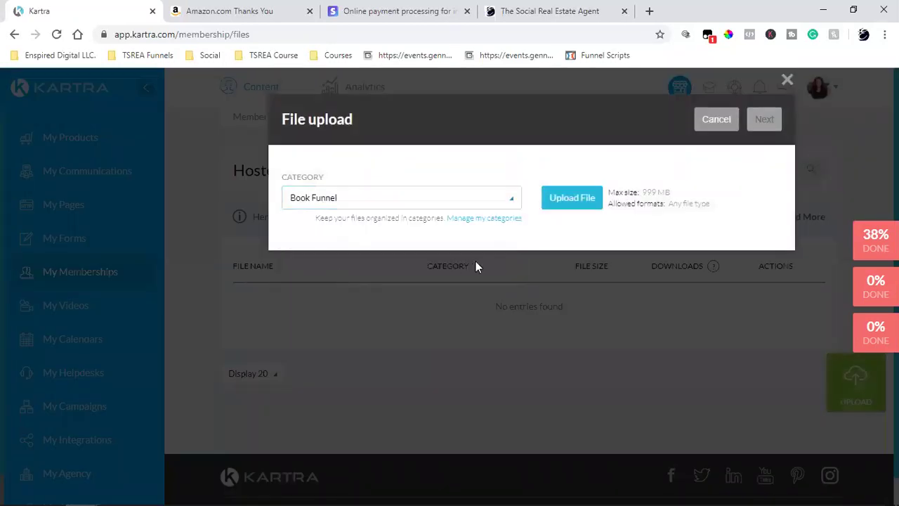
left_click(570, 199)
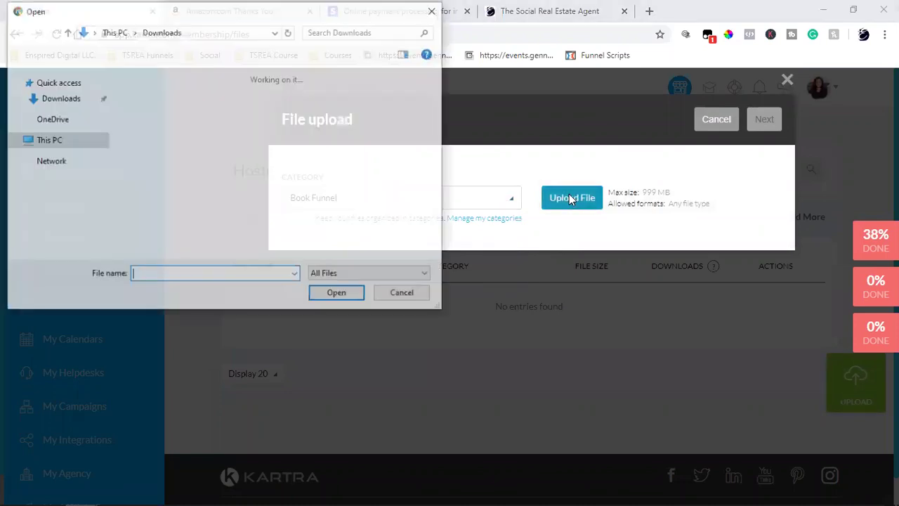
scroll(146, 167, "down", 3)
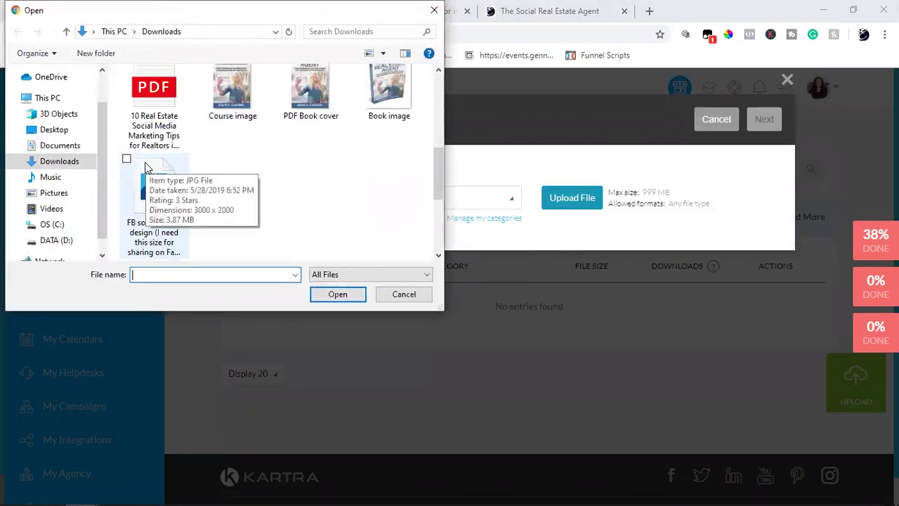
left_click(151, 118)
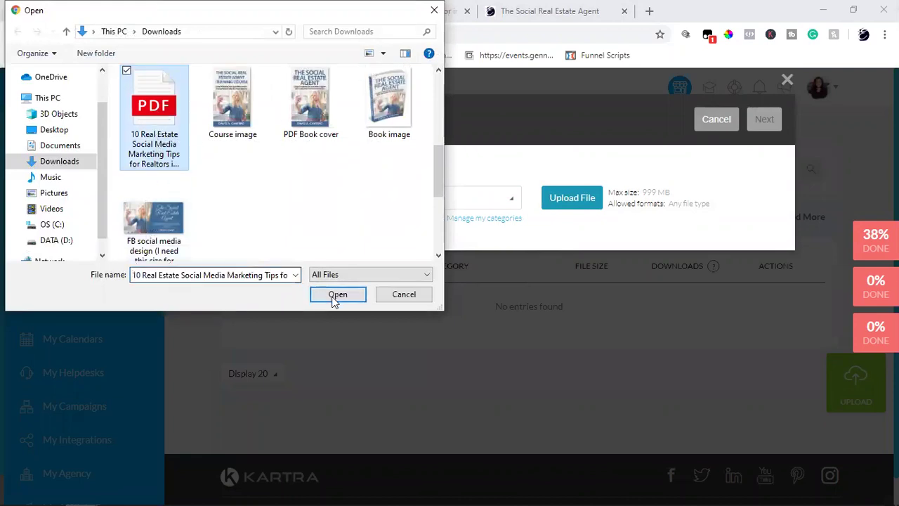
left_click(403, 293)
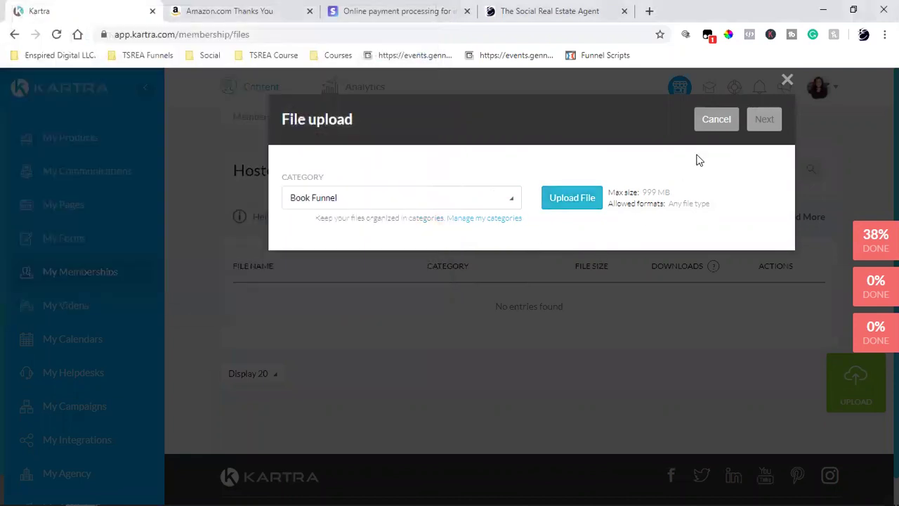
left_click(559, 204)
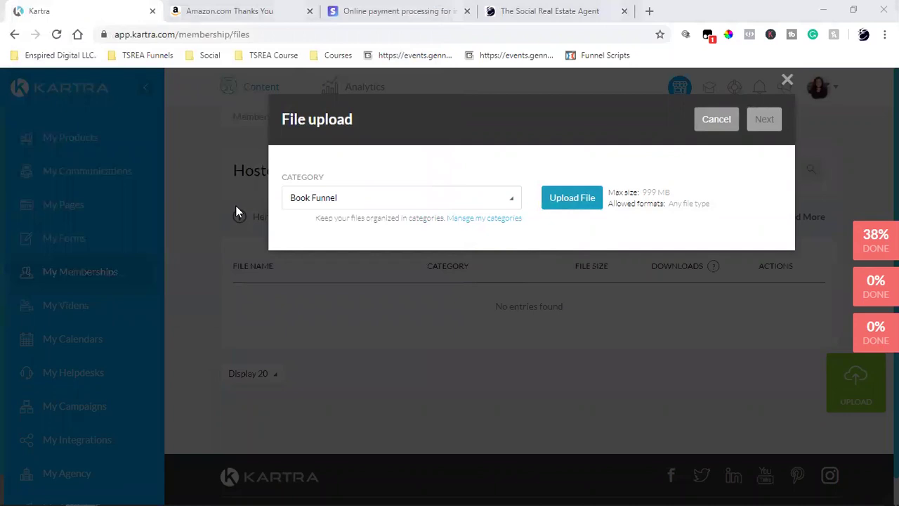
scroll(173, 203, "down", 3)
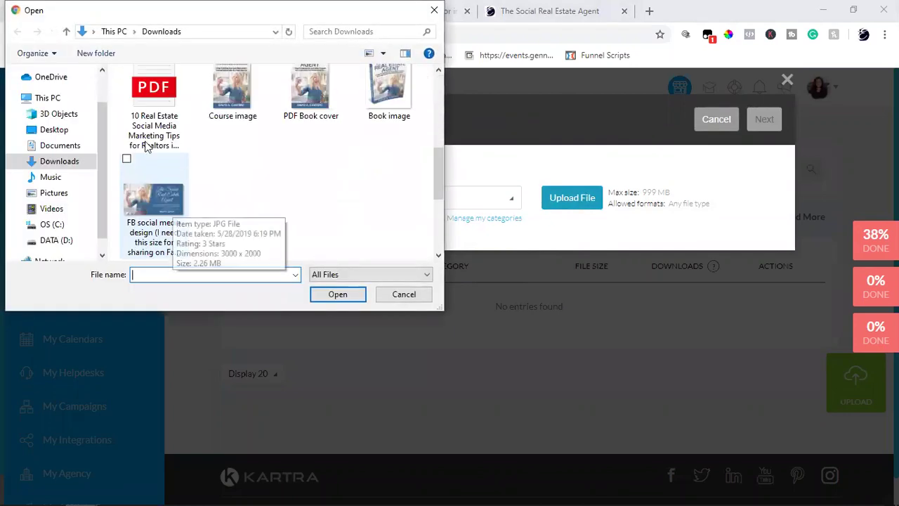
left_click(149, 134)
left_click(338, 294)
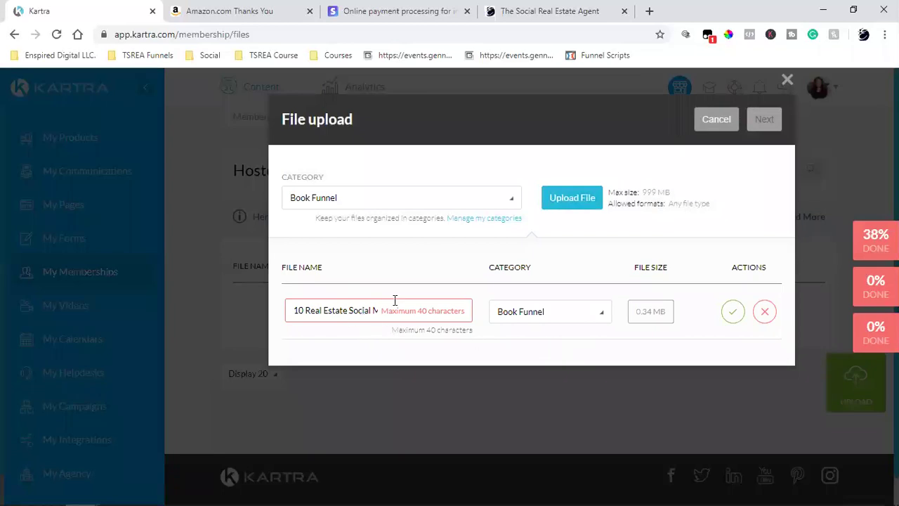
Open File Explorer and preview the real estate marketing tips PDF.
left_click(822, 8)
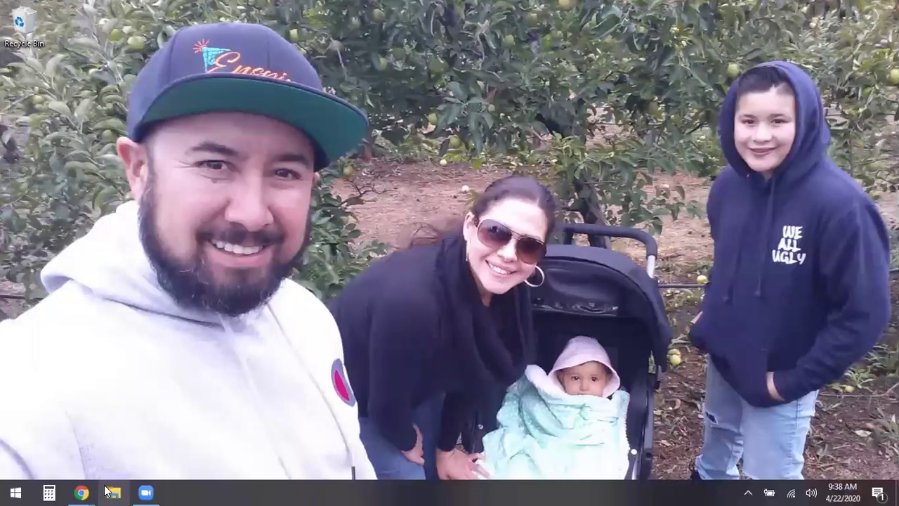
left_click(81, 493)
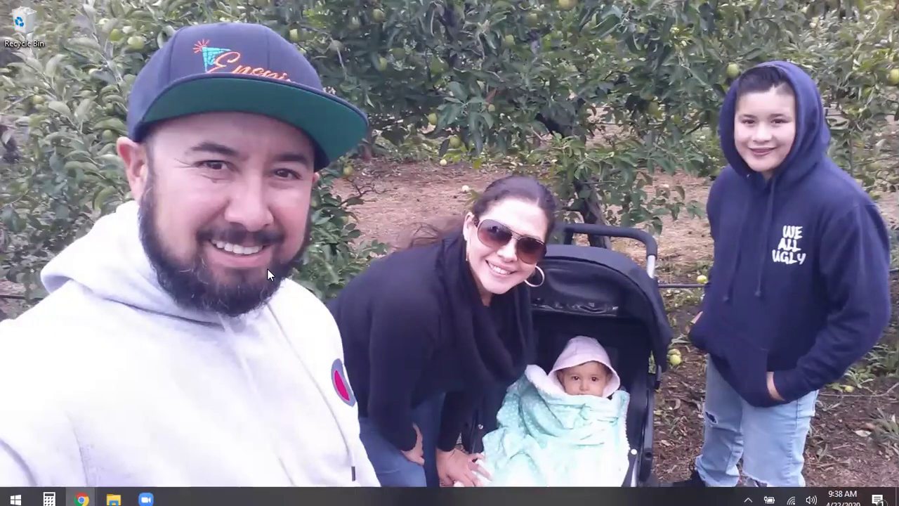
key("super+e")
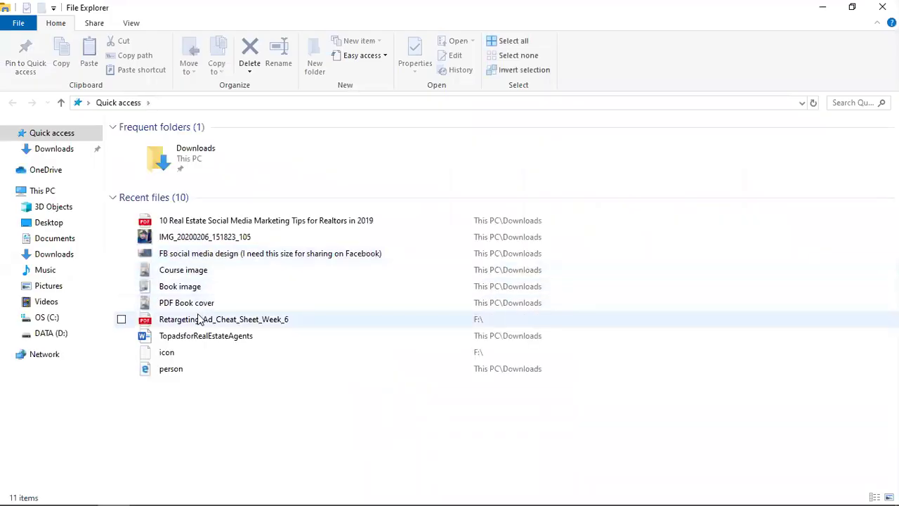
left_click(192, 224)
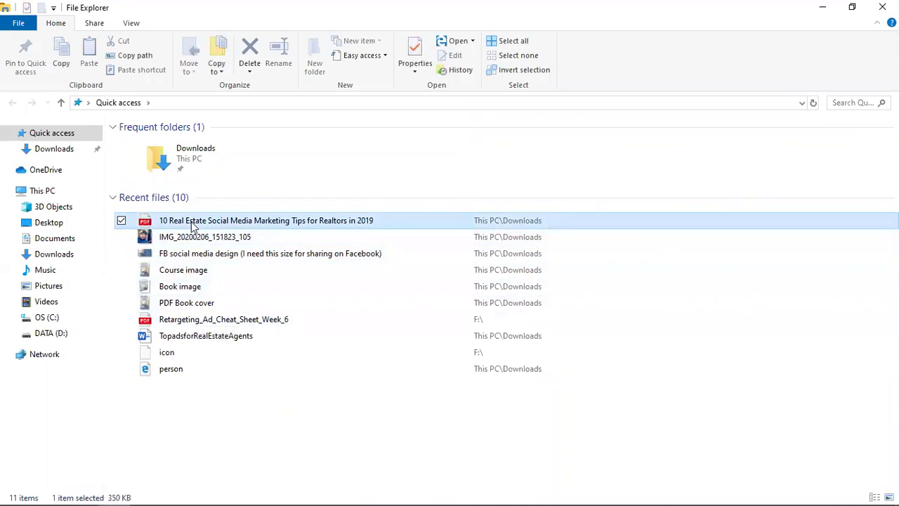
right_click(191, 224)
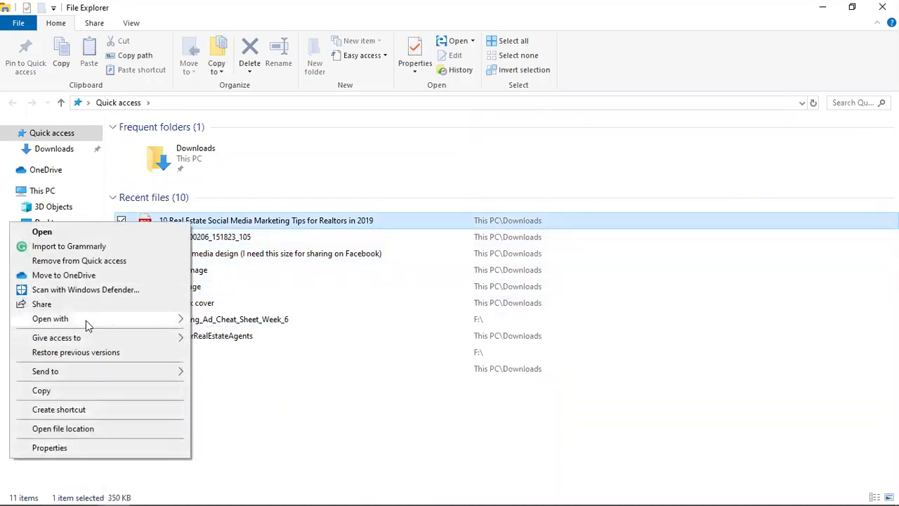
left_click(243, 489)
left_click(203, 223)
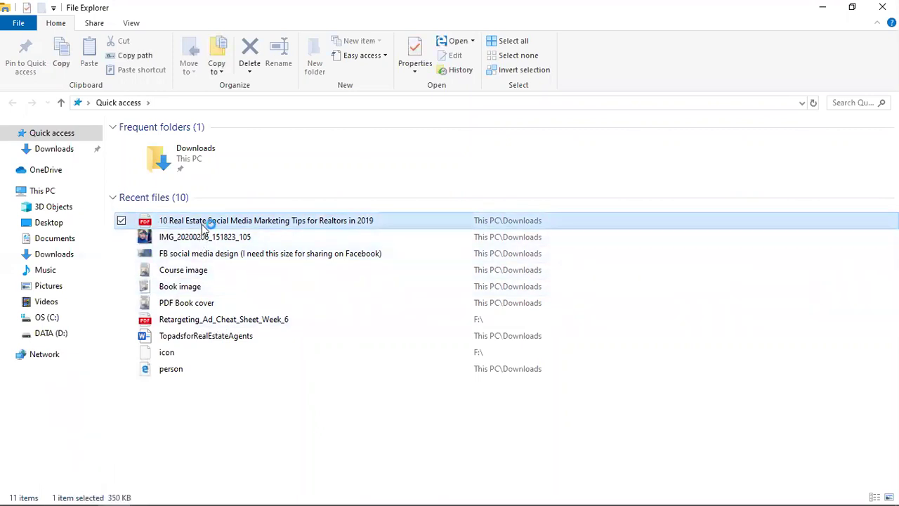
double_click(206, 221)
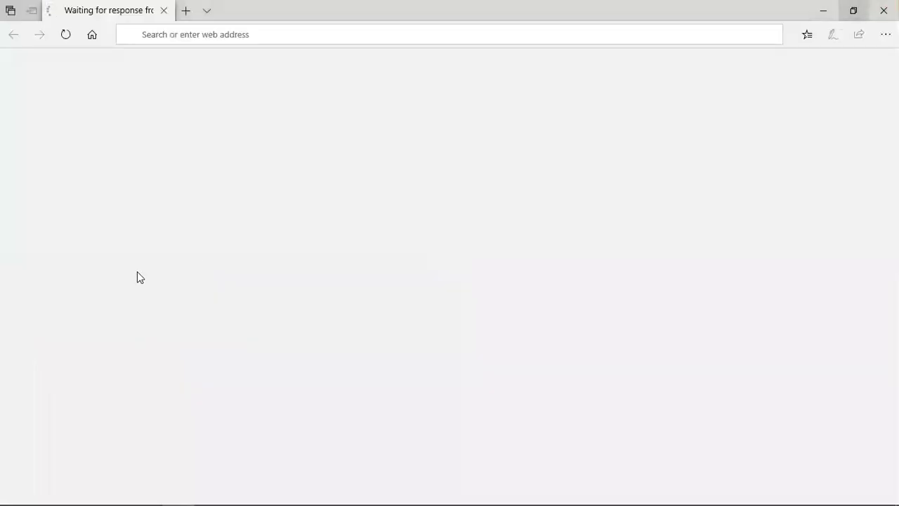
key("alt+Tab")
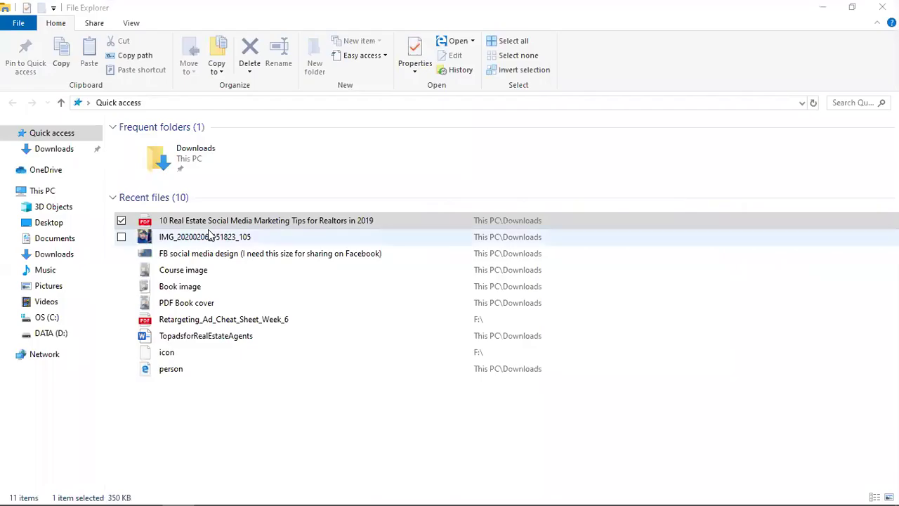
right_click(211, 225)
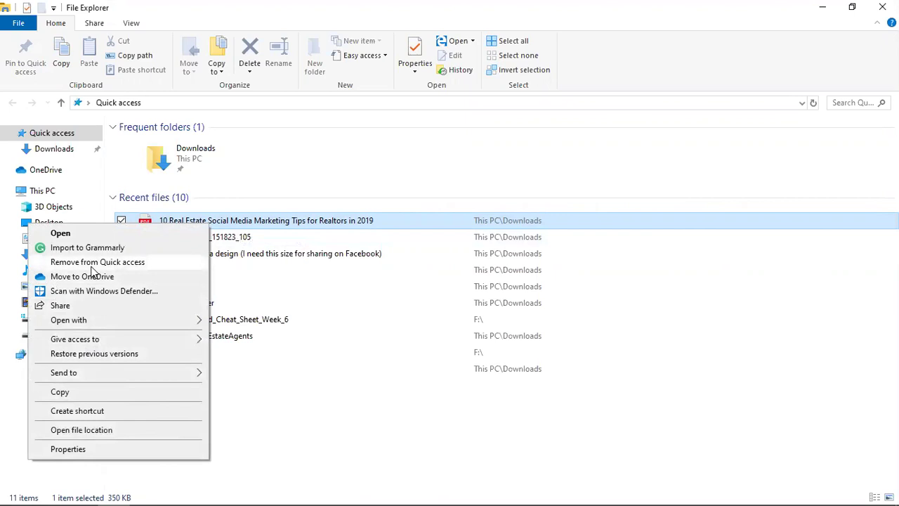
left_click(253, 449)
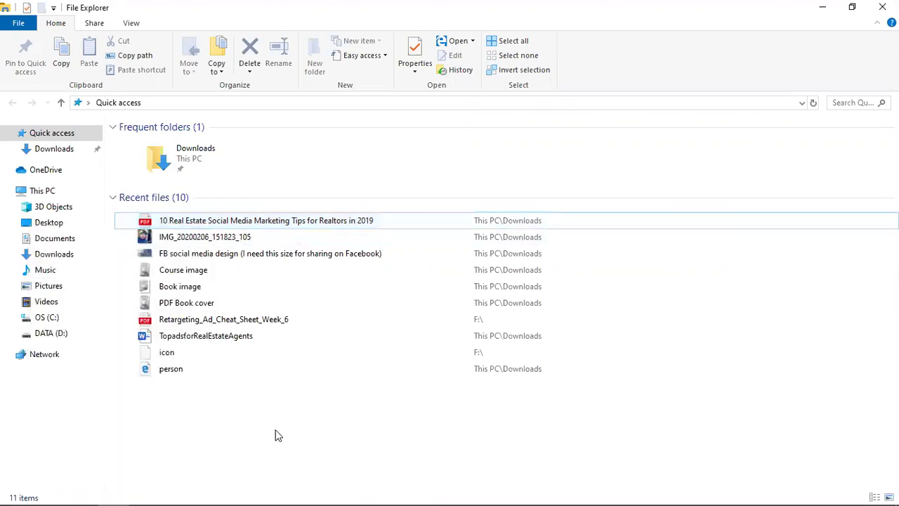
Rename the tips PDF in Downloads to 10 Real Estate.
left_click(56, 156)
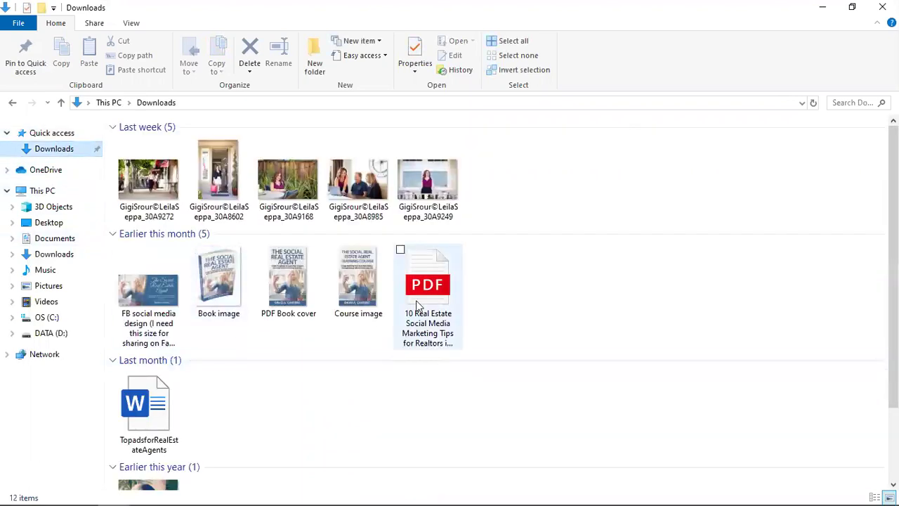
right_click(417, 303)
left_click(333, 271)
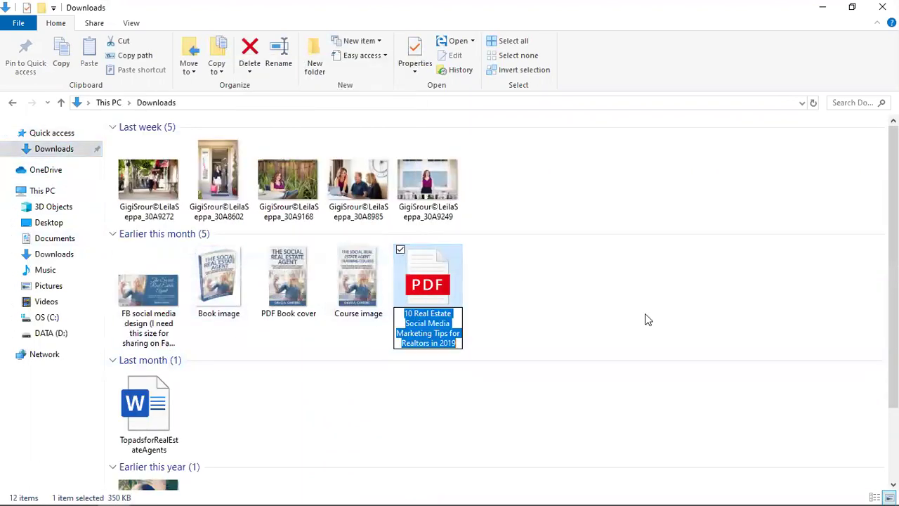
key("End")
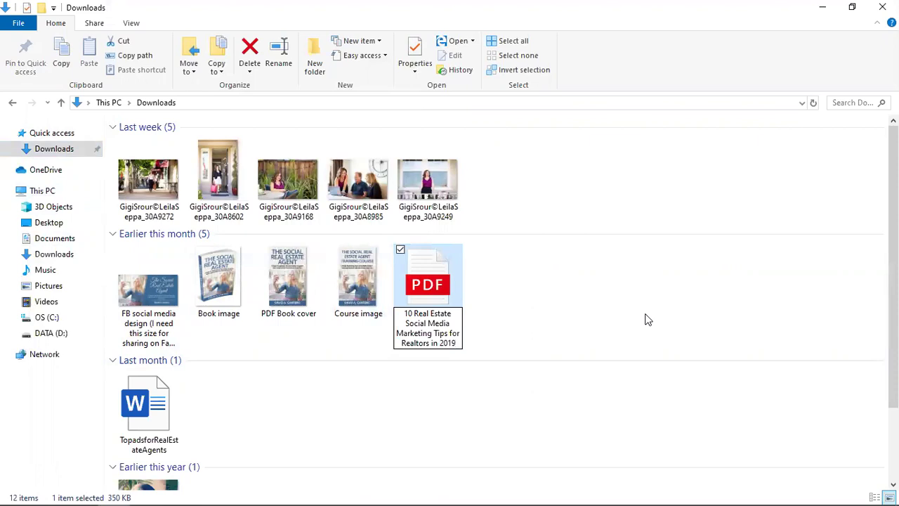
key("BackSpace")
key("BackSpace")
key("BackSpace")
key("BackSpace")
key("BackSpace")
key("BackSpace")
key("BackSpace")
key("BackSpace")
key("BackSpace")
key("BackSpace")
key("BackSpace")
key("BackSpace")
key("BackSpace")
key("BackSpace")
key("BackSpace")
key("BackSpace")
key("BackSpace")
key("BackSpace")
key("BackSpace")
key("BackSpace")
key("BackSpace")
key("BackSpace")
key("BackSpace")
key("BackSpace")
key("BackSpace")
key("BackSpace")
key("BackSpace")
key("BackSpace")
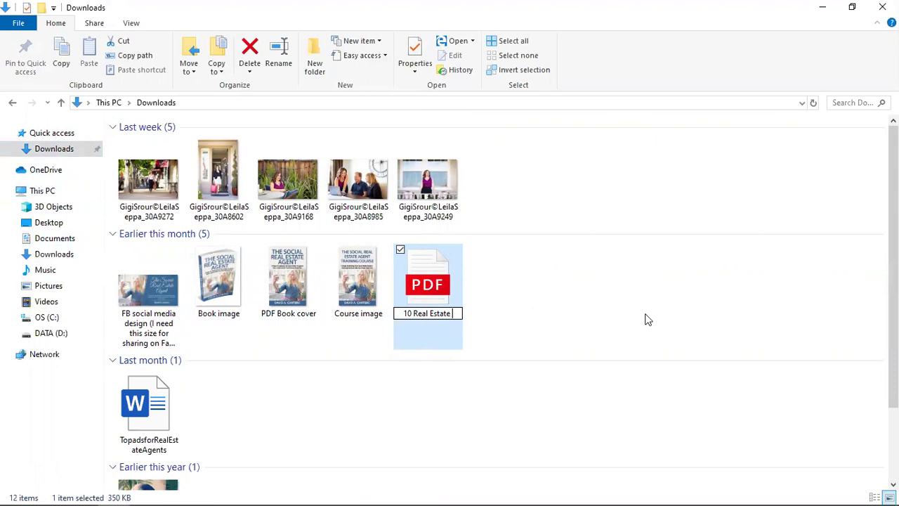
left_click(648, 320)
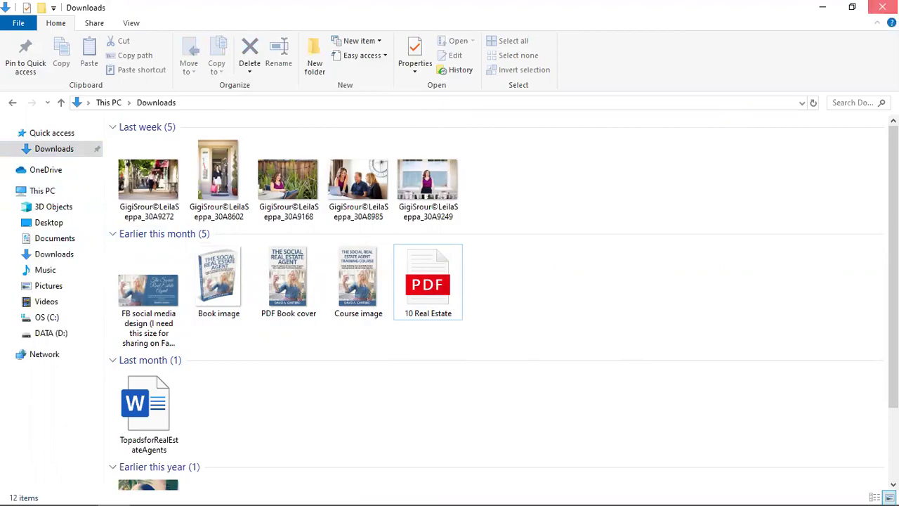
Close the Downloads window and return to the Kartra browser.
left_click(883, 8)
mouse_move(82, 493)
left_click(82, 453)
Upload 10 Real Estate.pdf as a hosted file in the Book Funnel category.
left_click(717, 119)
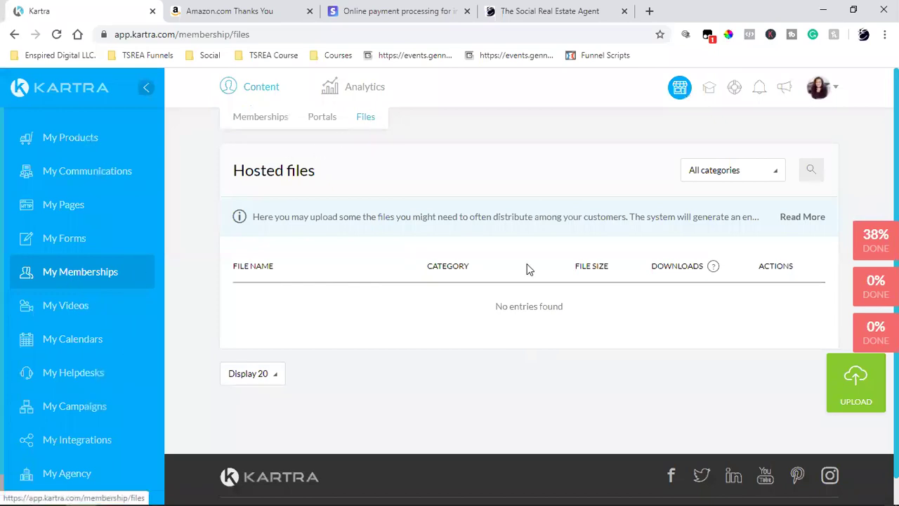
left_click(857, 390)
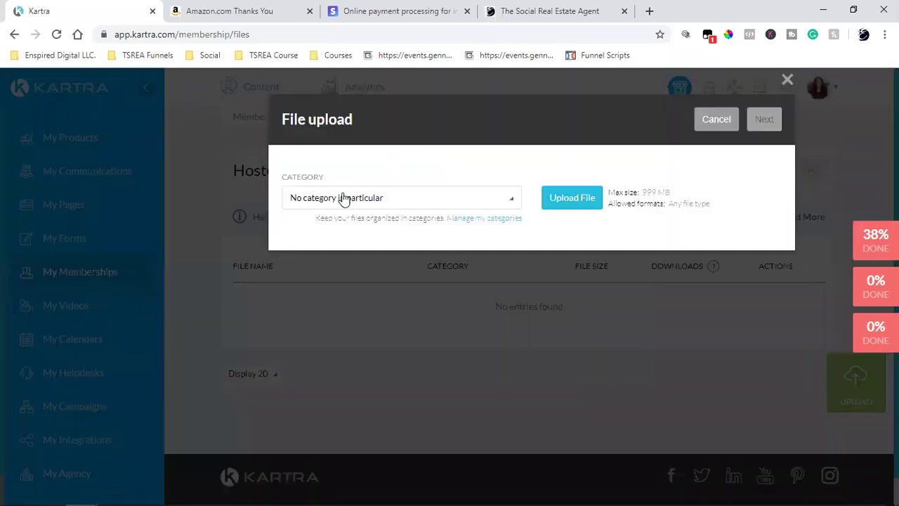
left_click(342, 199)
left_click(331, 269)
left_click(572, 190)
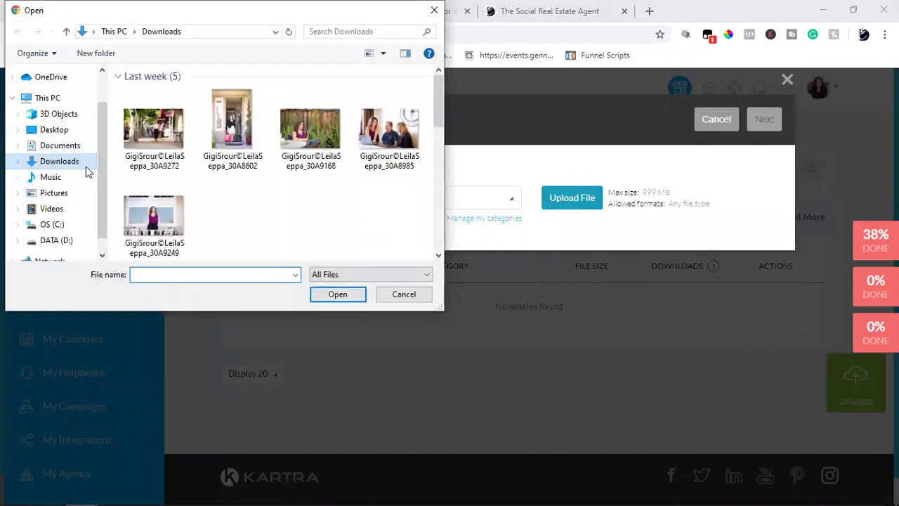
scroll(176, 167, "down", 5)
scroll(203, 166, "up", 4)
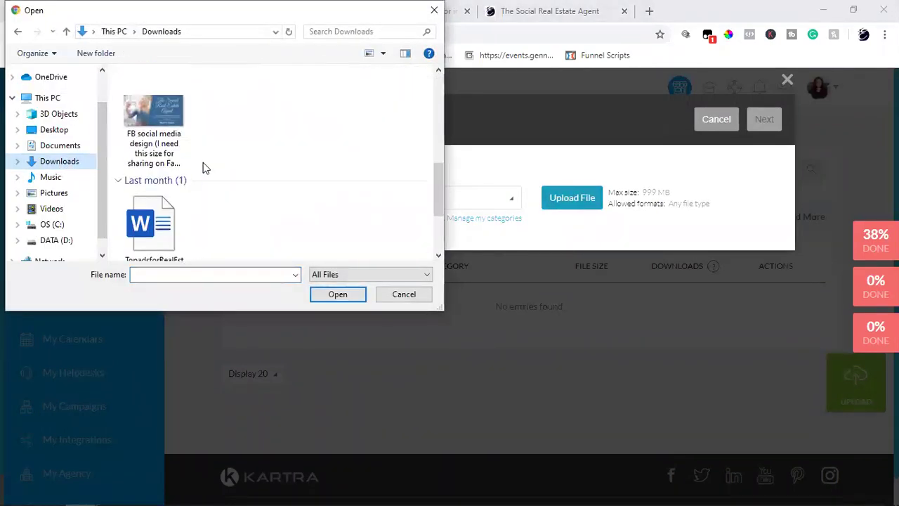
left_click(176, 200)
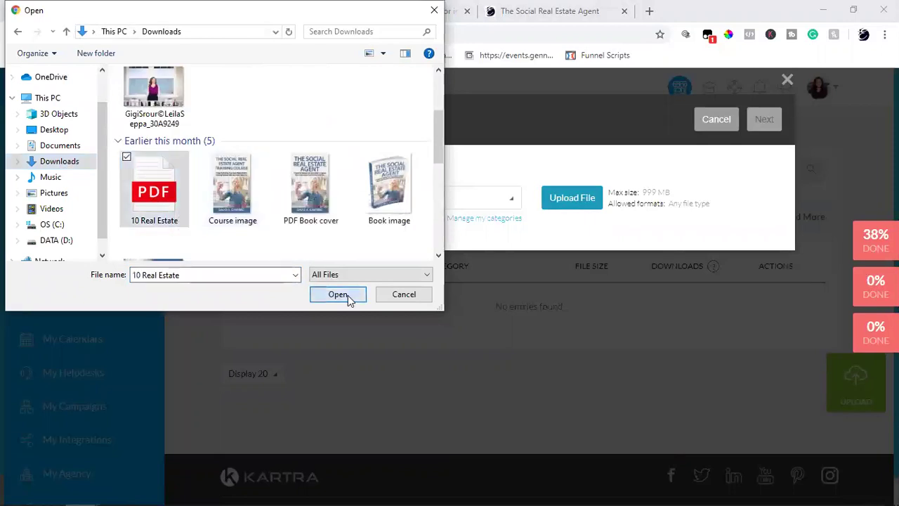
left_click(349, 295)
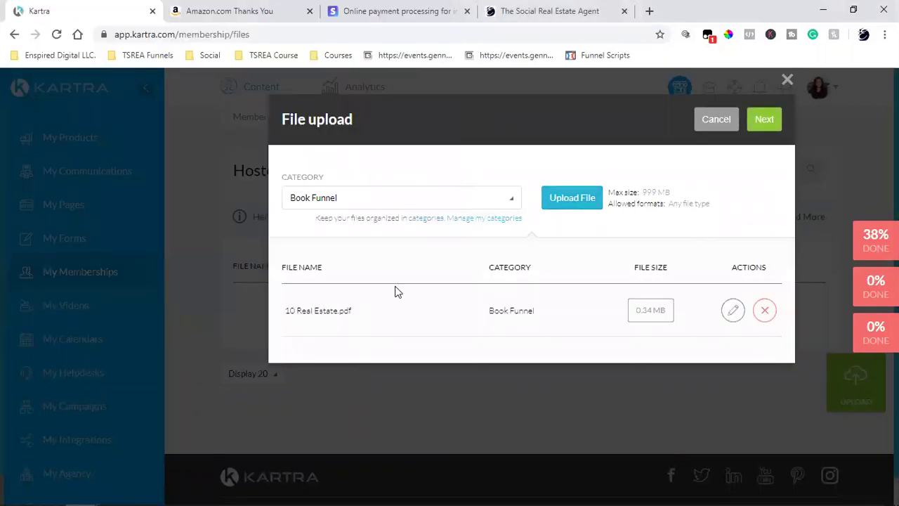
left_click(765, 119)
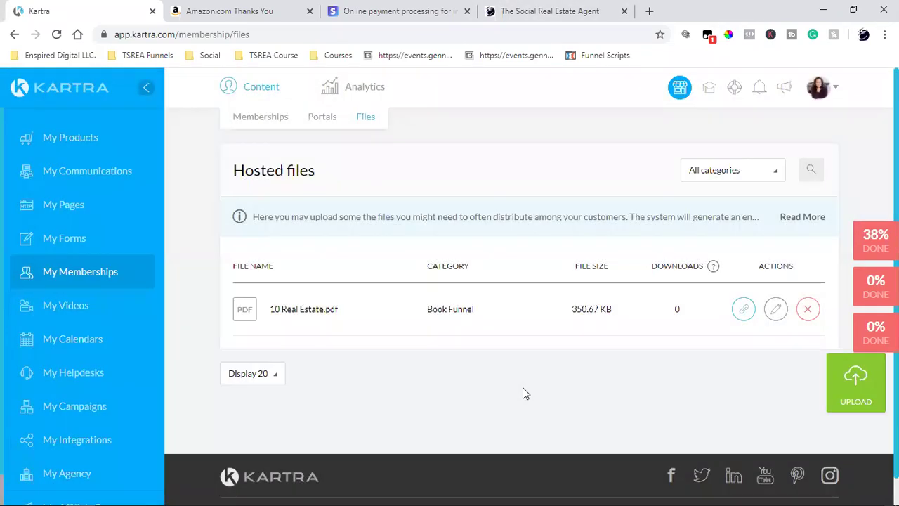
Copy the hosted PDF's download link from Get URL.
left_click(743, 310)
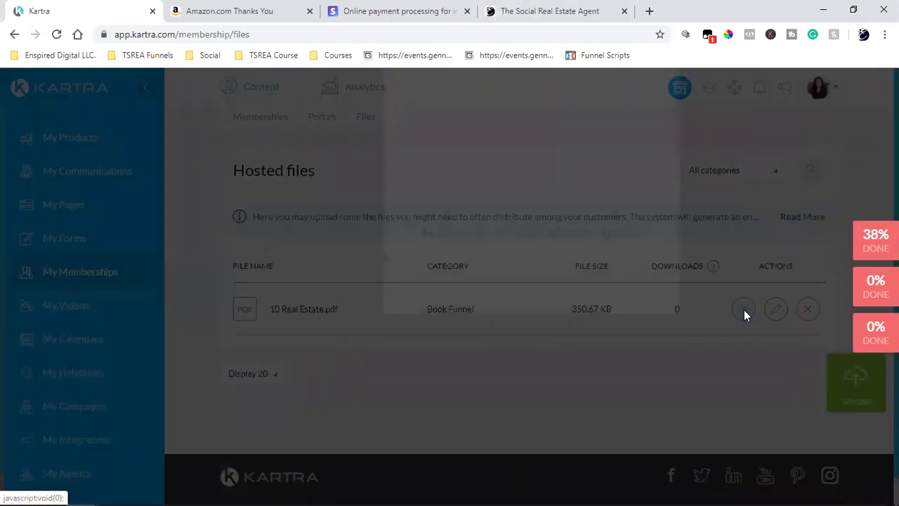
left_click(513, 378)
right_click(518, 376)
left_click(541, 384)
left_click(672, 79)
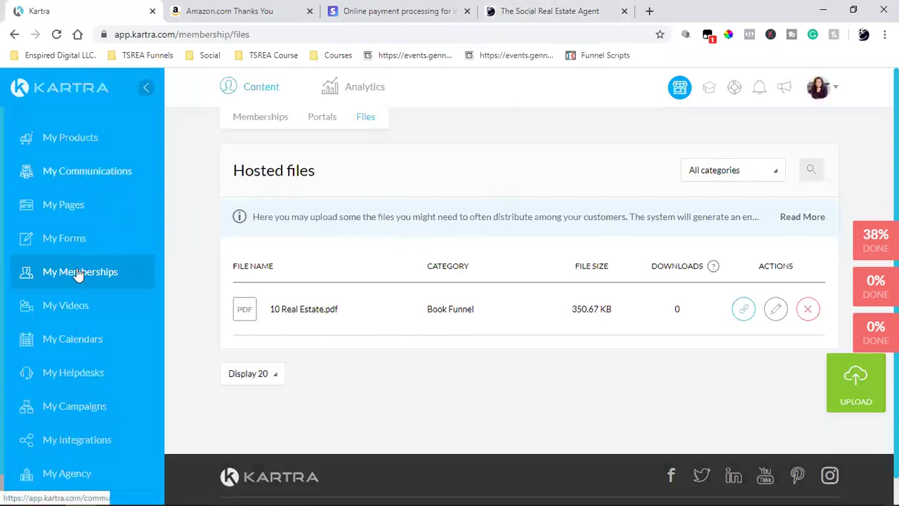
left_click(79, 245)
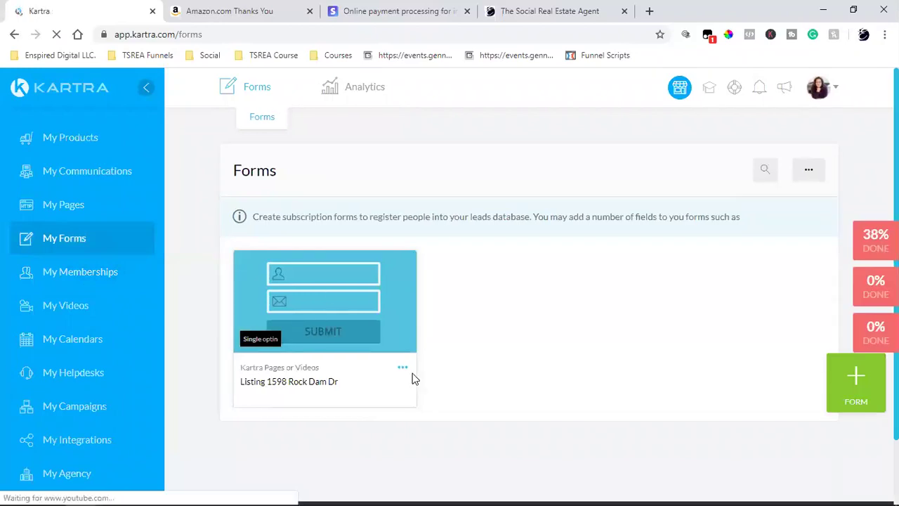
left_click(403, 367)
left_click(464, 356)
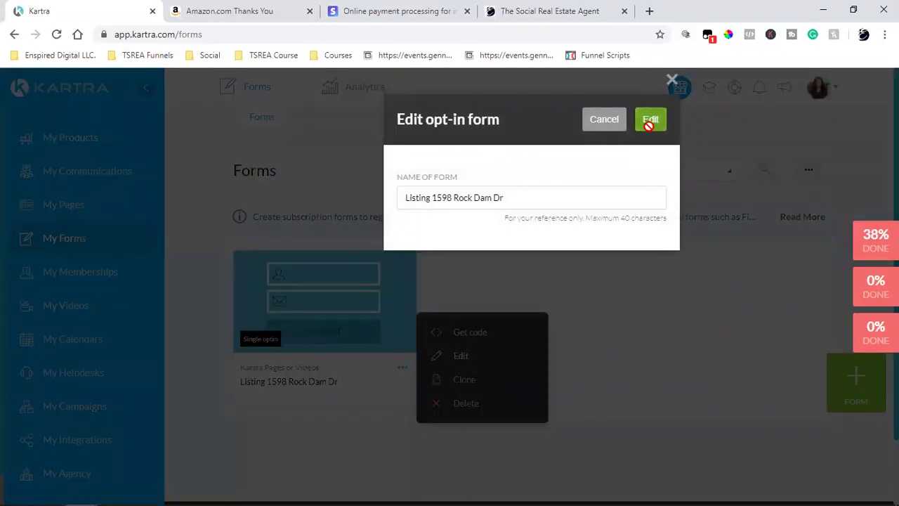
left_click(649, 122)
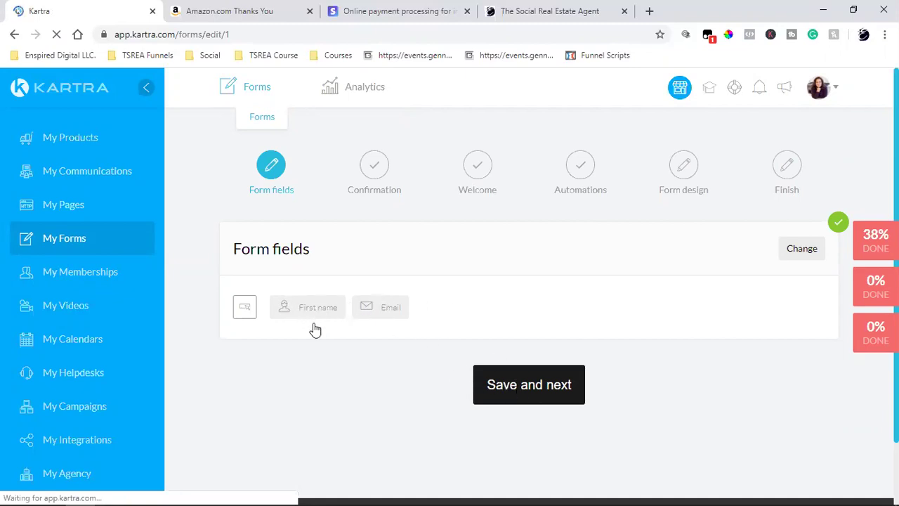
Keep the existing form fields and success page, moving on to the welcome message.
left_click(534, 386)
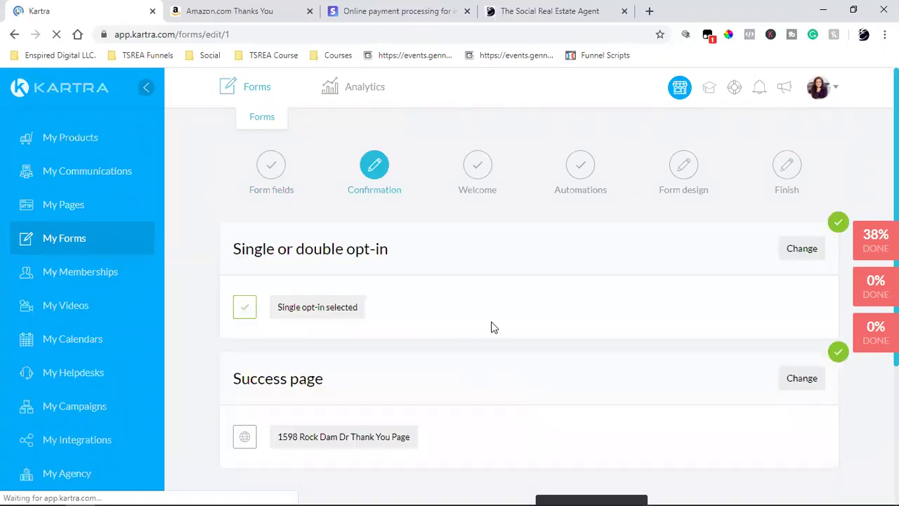
scroll(492, 270, "down", 3)
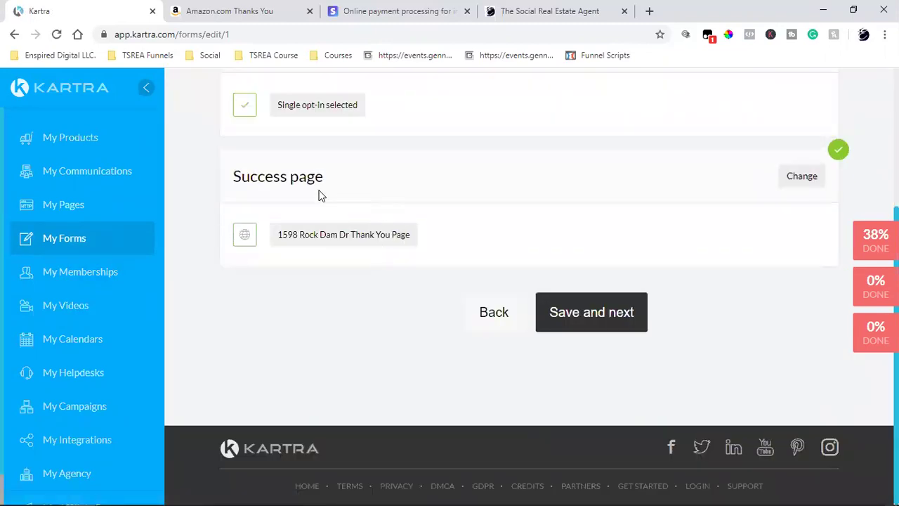
left_click(583, 325)
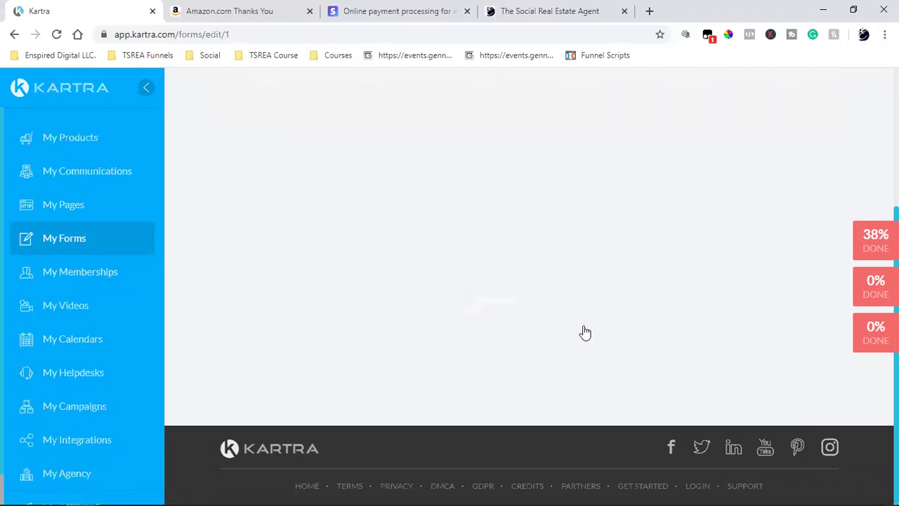
left_click(780, 177)
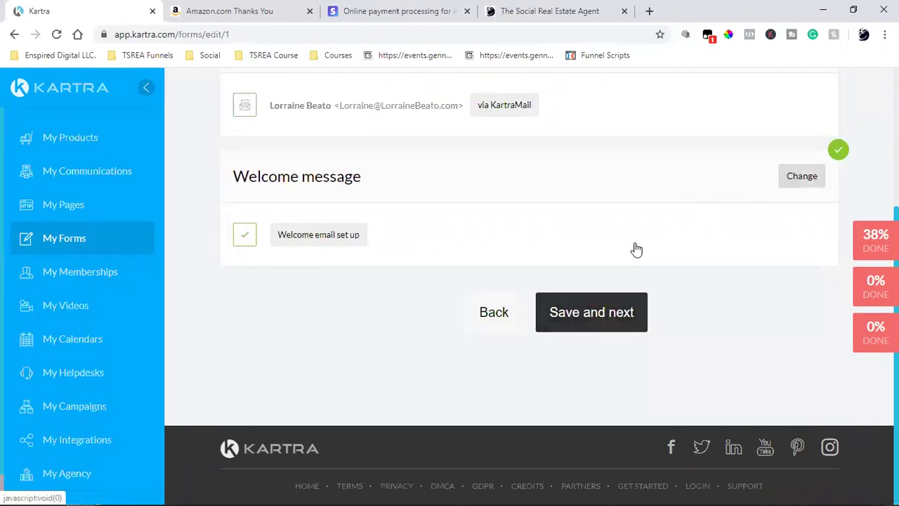
Open the welcome email text for editing and scroll down to the Schedule Showing button.
scroll(408, 337, "down", 2)
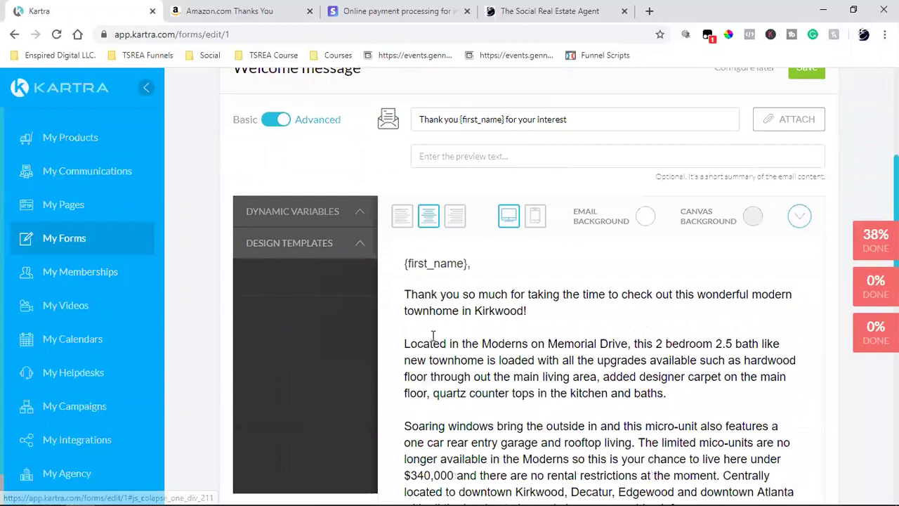
left_click(416, 243)
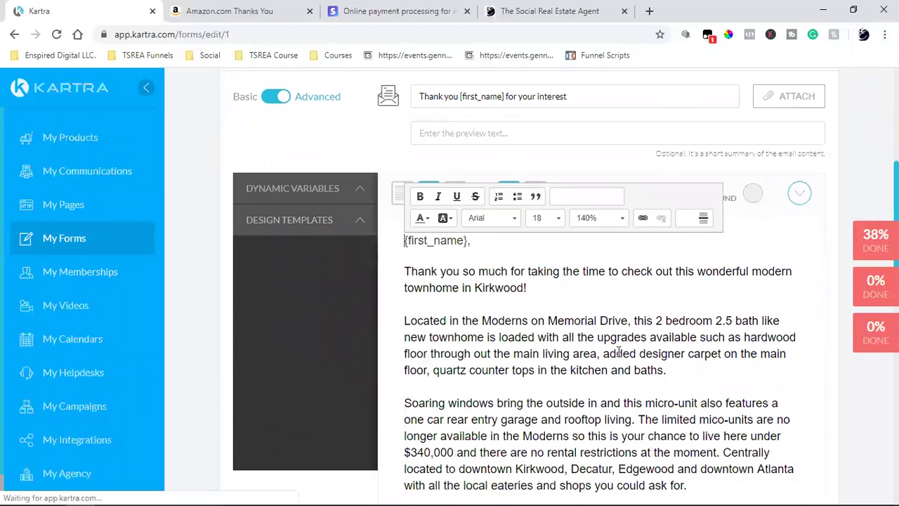
scroll(621, 274, "down", 2)
scroll(621, 274, "down", 4)
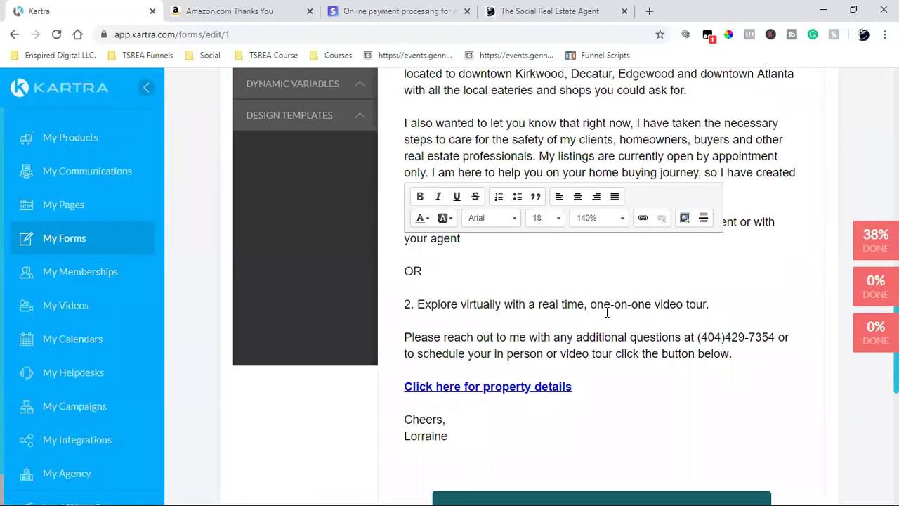
scroll(605, 309, "up", 6)
scroll(568, 271, "down", 4)
scroll(562, 274, "down", 4)
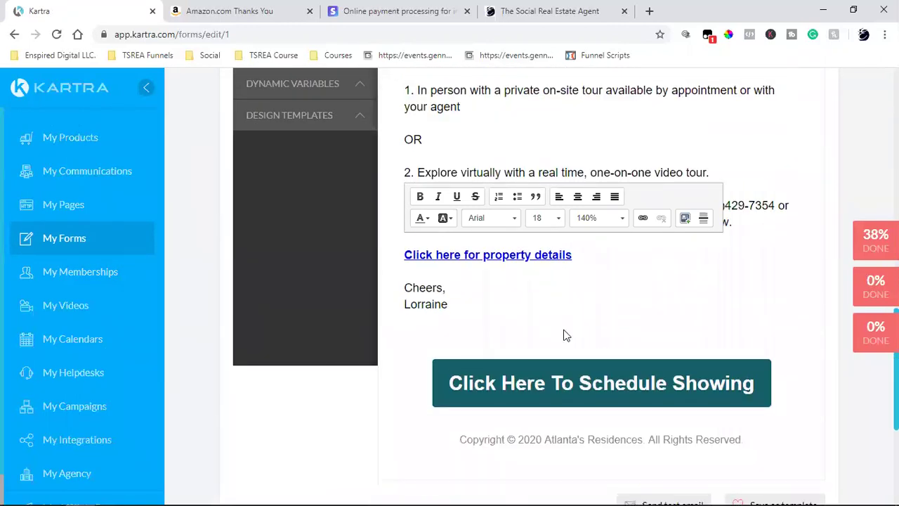
Inspect the Schedule Showing button's settings and link URL, then scroll back to the email's top.
left_click(592, 393)
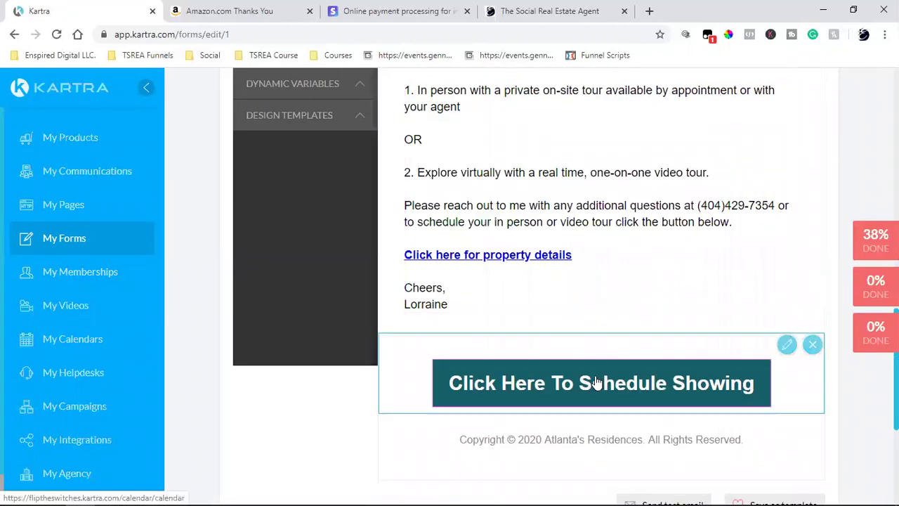
left_click(442, 374)
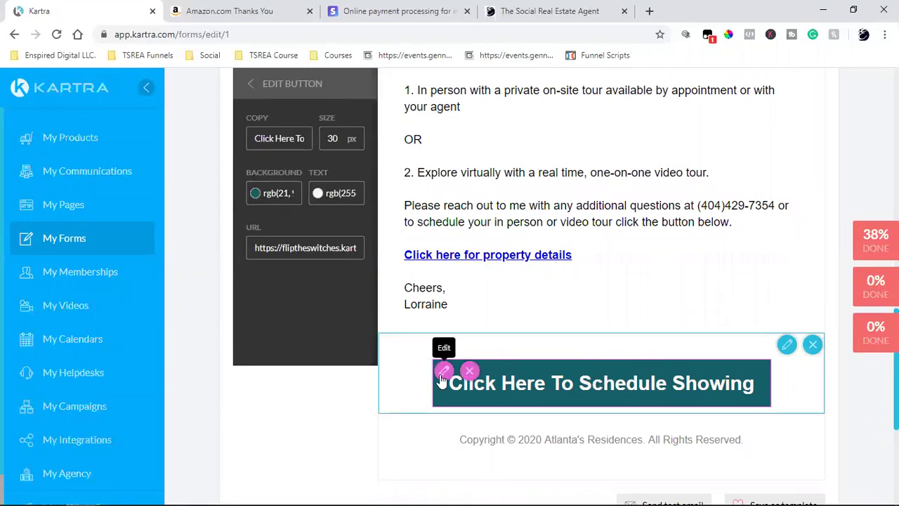
triple_click(301, 251)
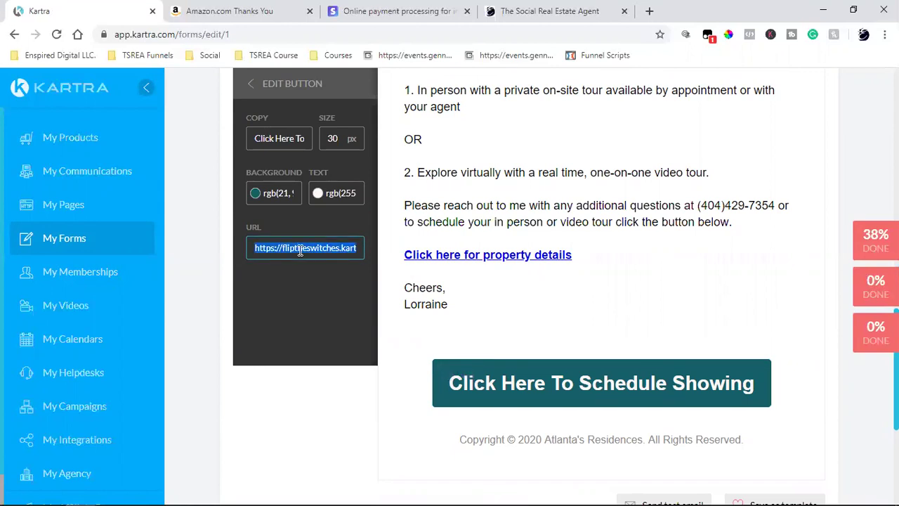
left_click(604, 231)
scroll(602, 235, "up", 2)
scroll(601, 235, "up", 7)
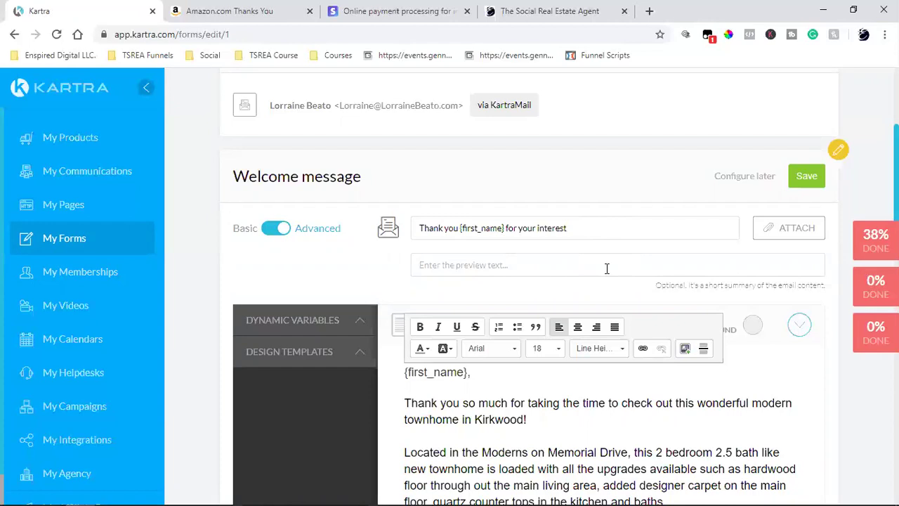
Save the welcome email, step through to finish the opt-in form, and launch Windows Calculator.
left_click(199, 280)
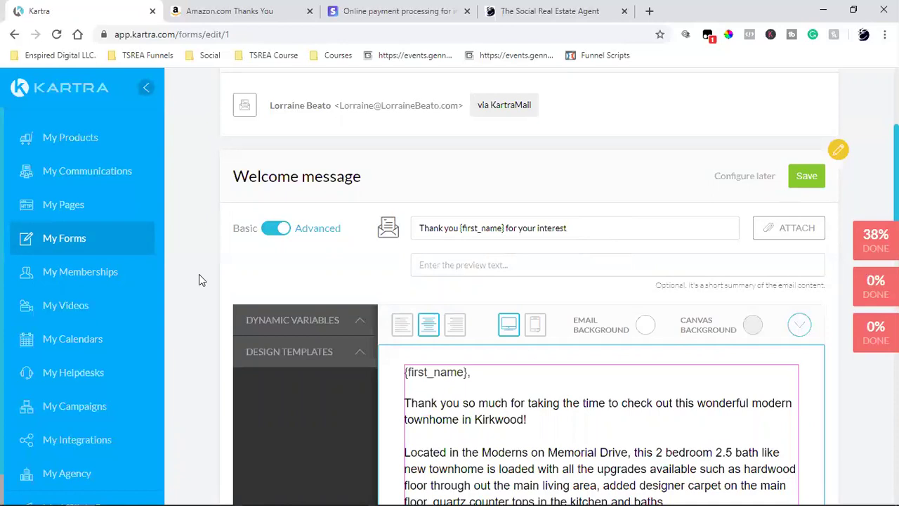
left_click(806, 177)
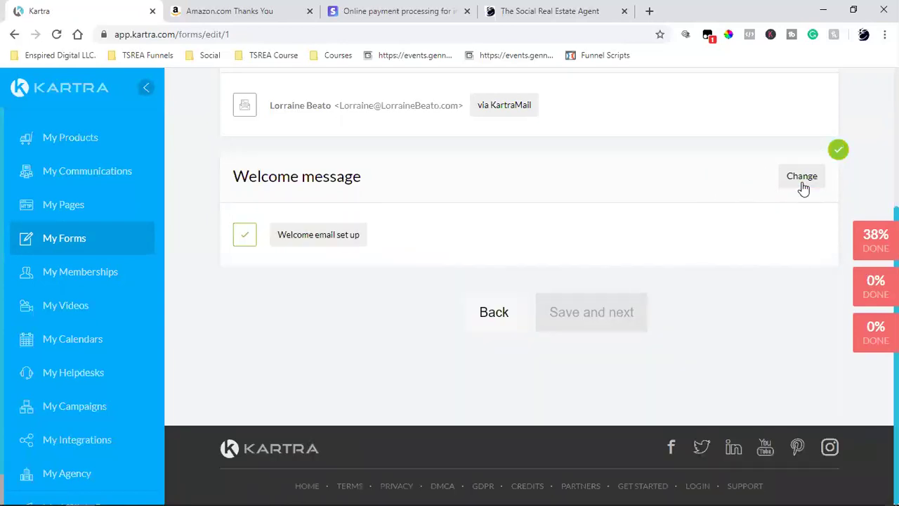
left_click(592, 312)
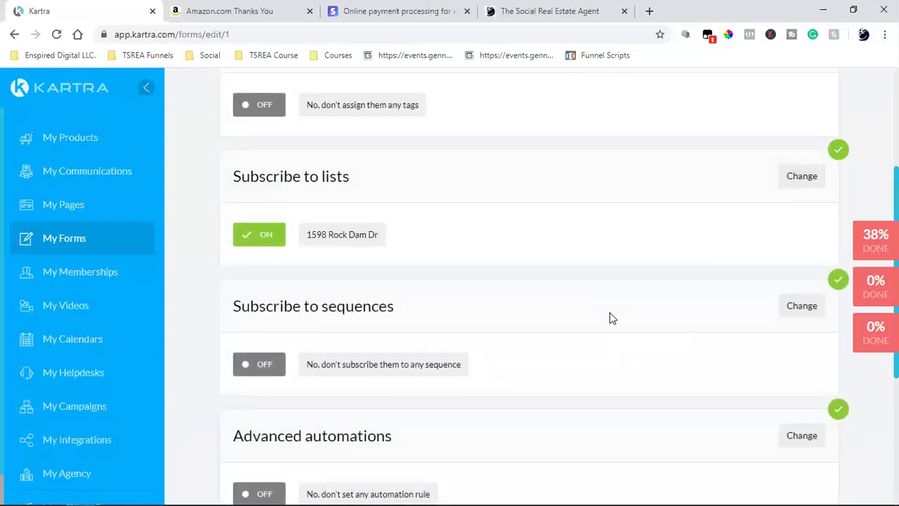
scroll(612, 317, "down", 4)
left_click(611, 313)
left_click(613, 313)
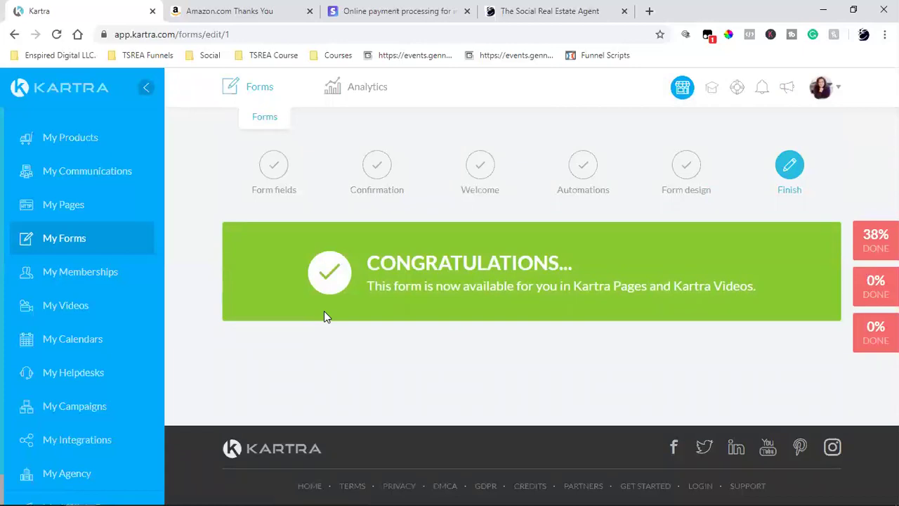
mouse_move(154, 492)
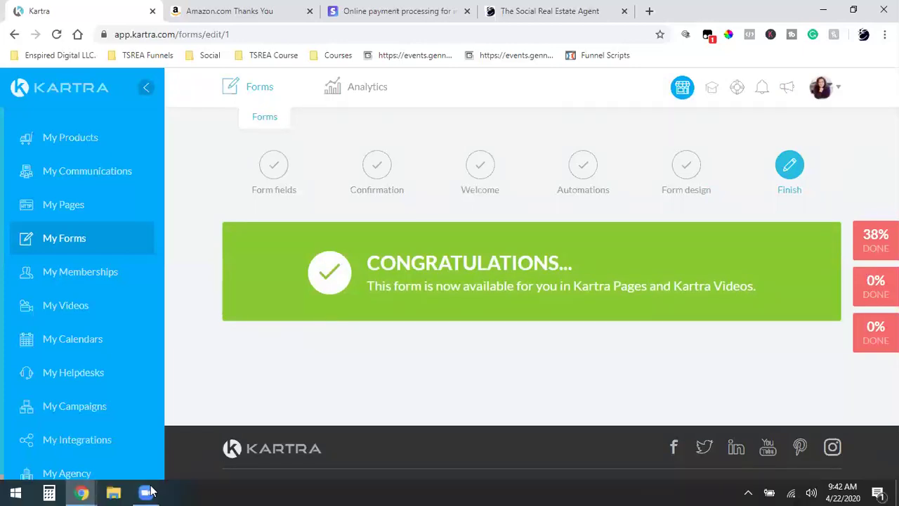
left_click(63, 491)
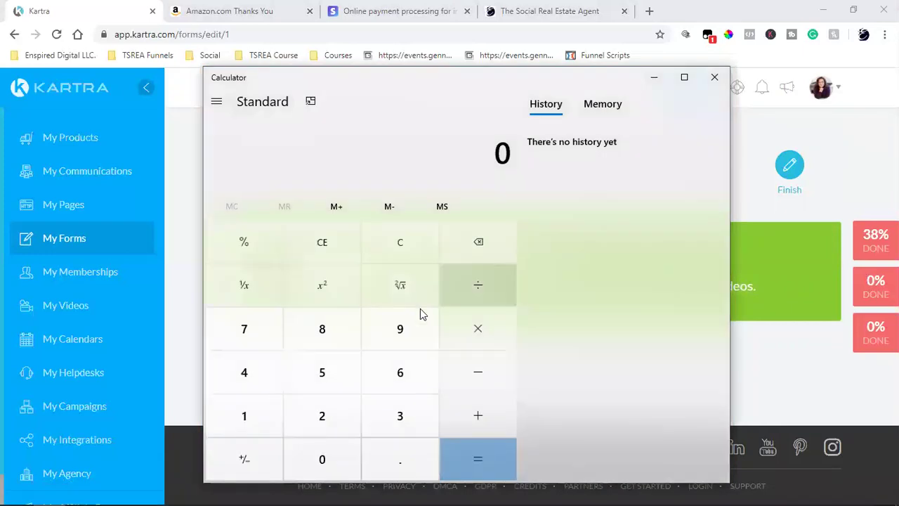
Calculate 7 × 2.9% in Calculator, then close it.
left_click(249, 340)
left_click(471, 327)
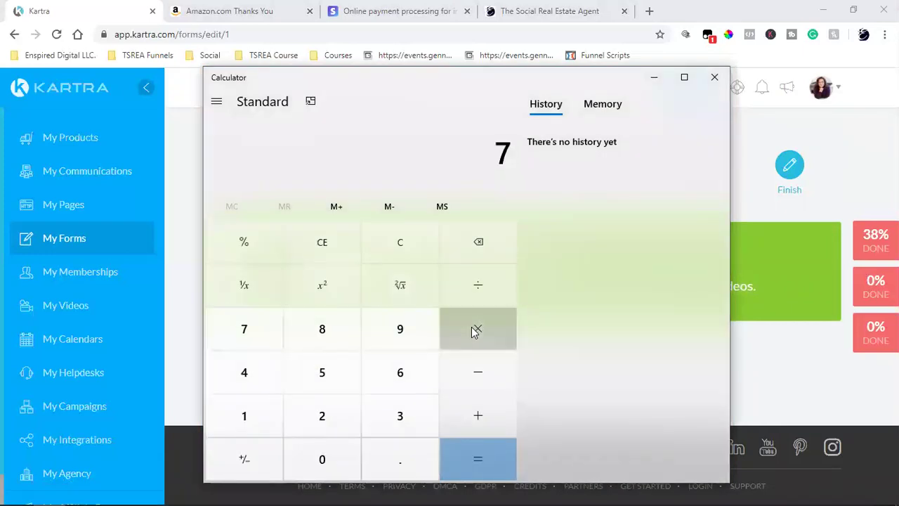
left_click(332, 419)
left_click(371, 448)
left_click(400, 330)
left_click(253, 239)
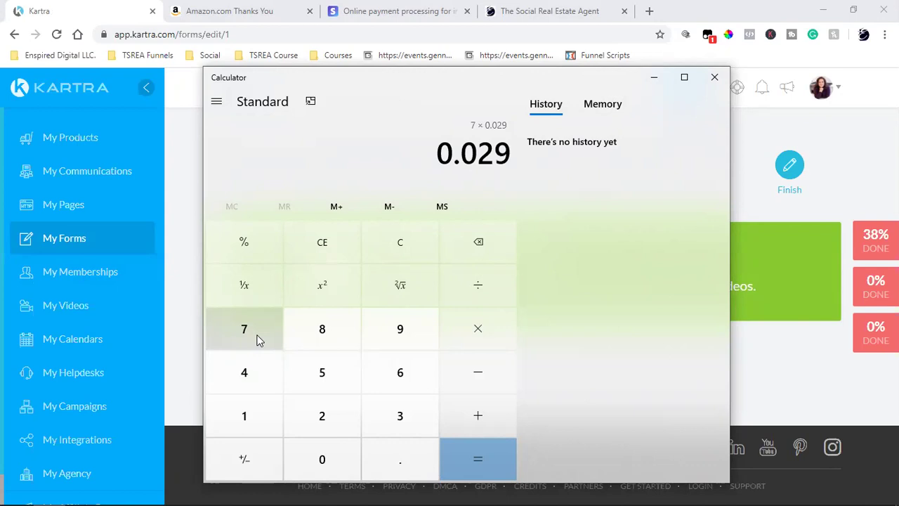
left_click(714, 77)
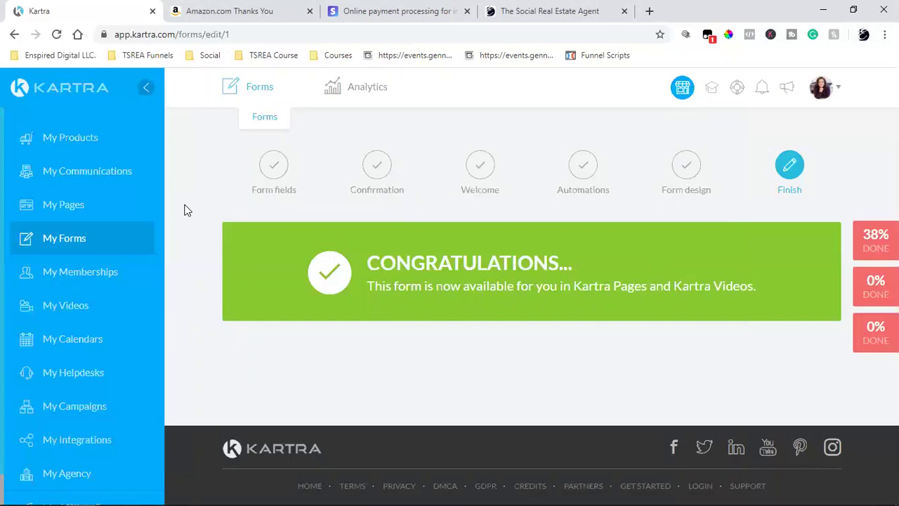
Return to My Pages to see the existing Kartra pages.
left_click(80, 209)
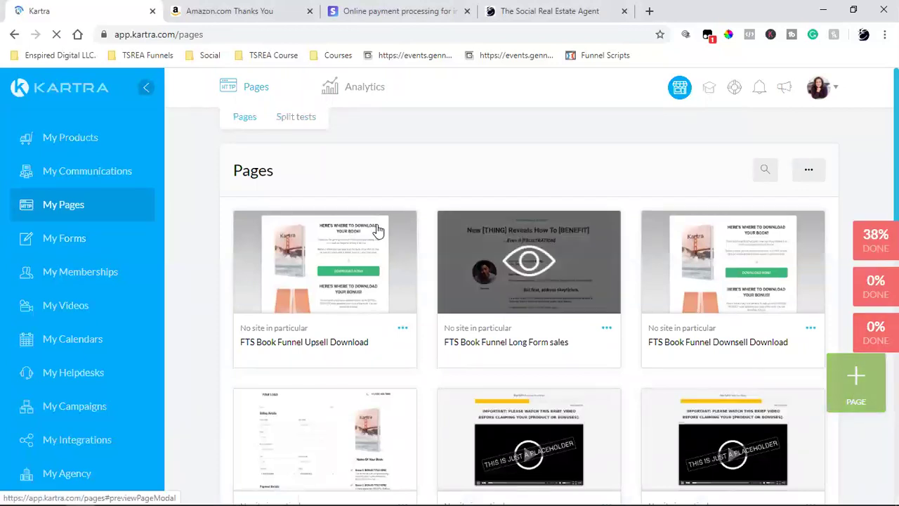
Start a new page from the Squeeze Pages 'Get 20 Design Resources Now!' book template.
left_click(336, 219)
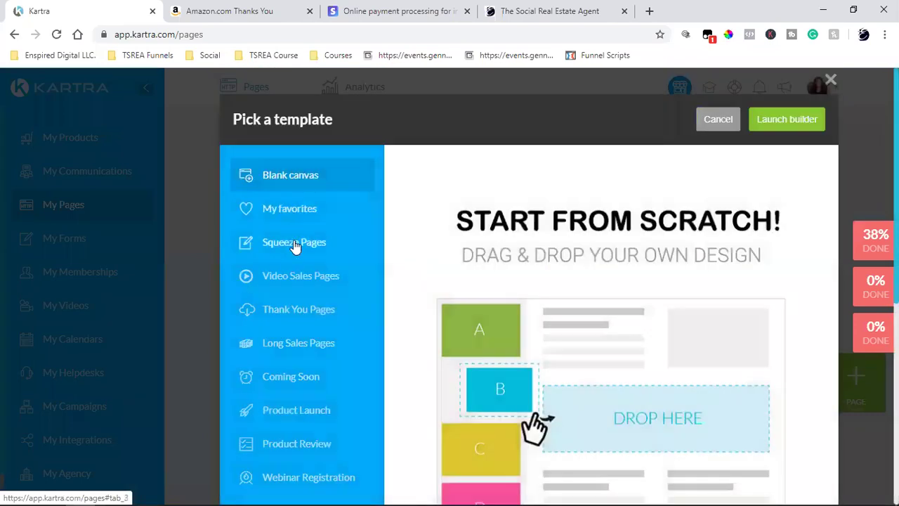
left_click(295, 244)
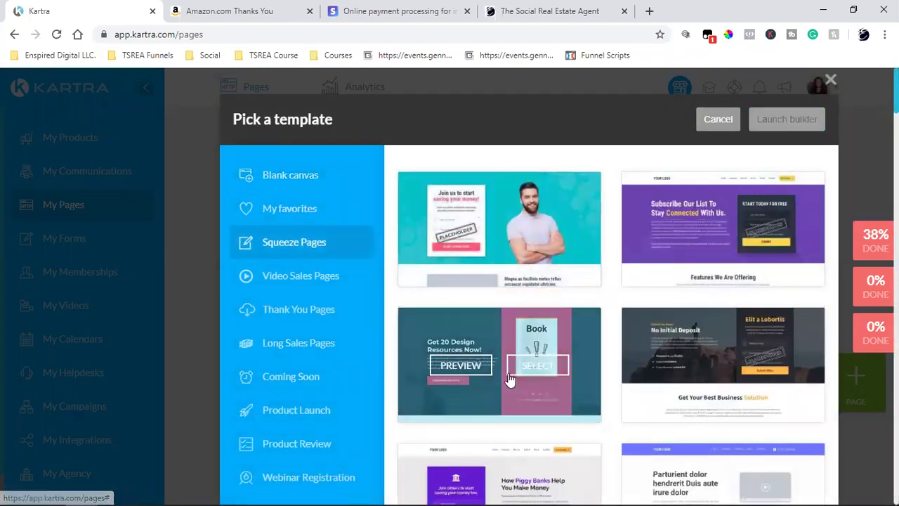
left_click(538, 367)
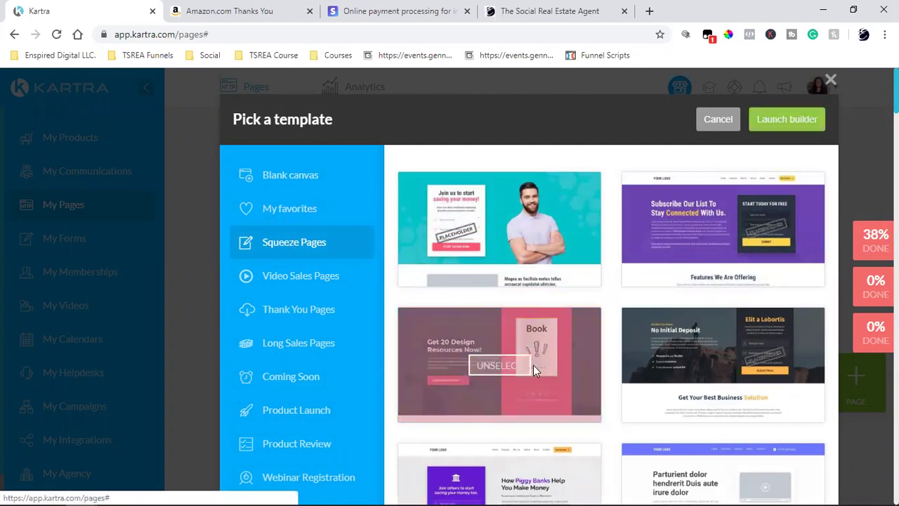
left_click(782, 119)
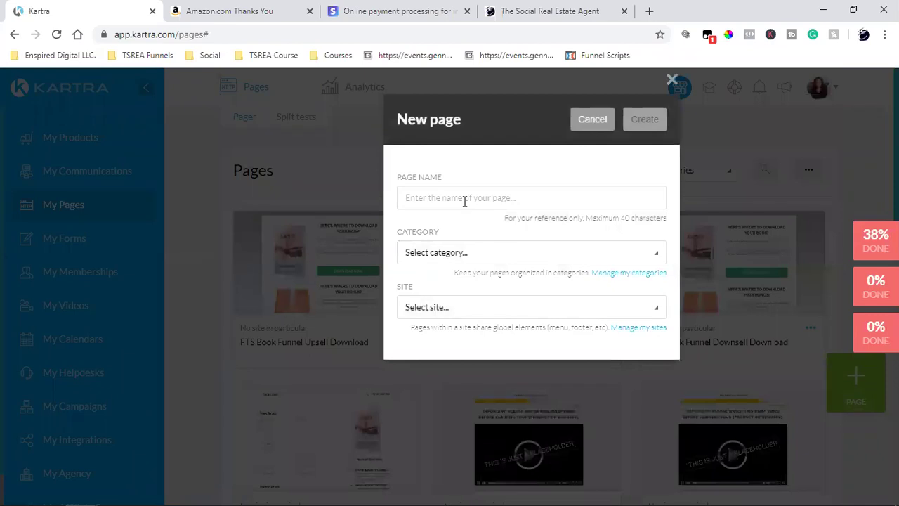
Name the page 'dfasdf', set category Book Funnel and 'No site in particular', and create it.
left_click(464, 201)
type("dfasdf")
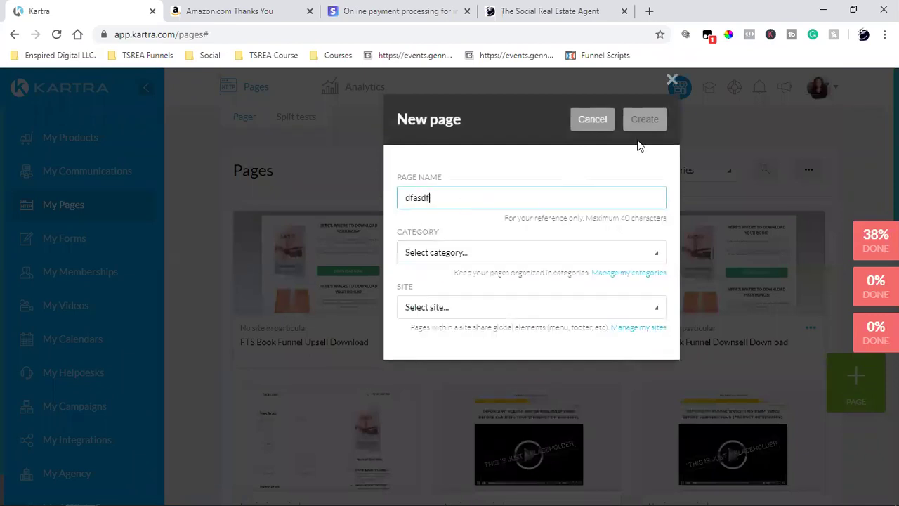
left_click(490, 259)
left_click(467, 325)
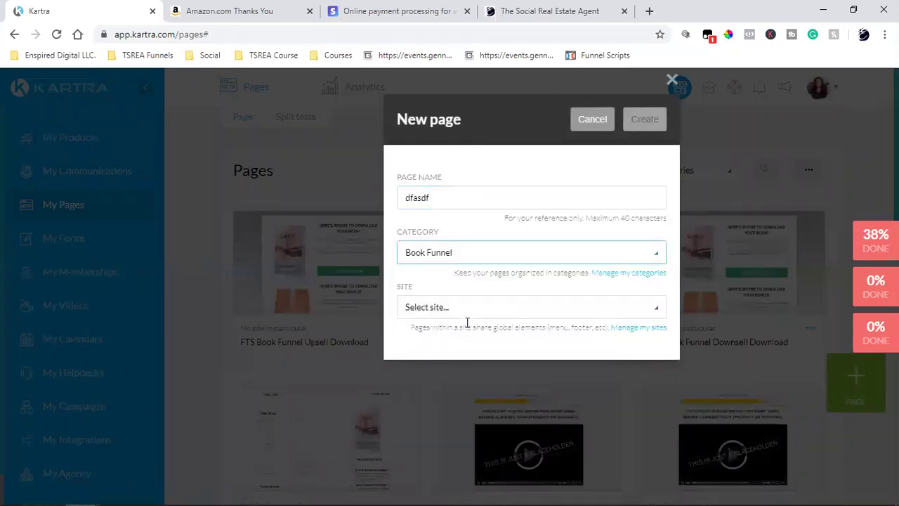
left_click(476, 309)
left_click(453, 356)
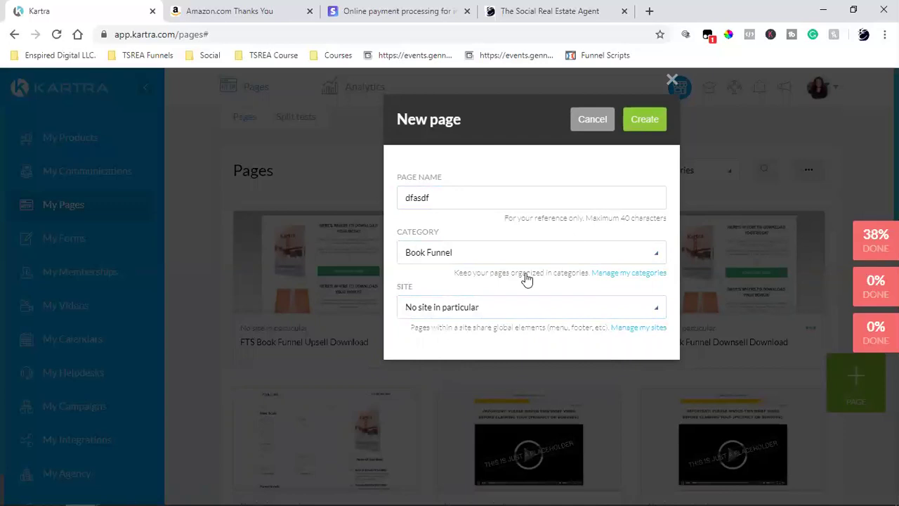
left_click(642, 120)
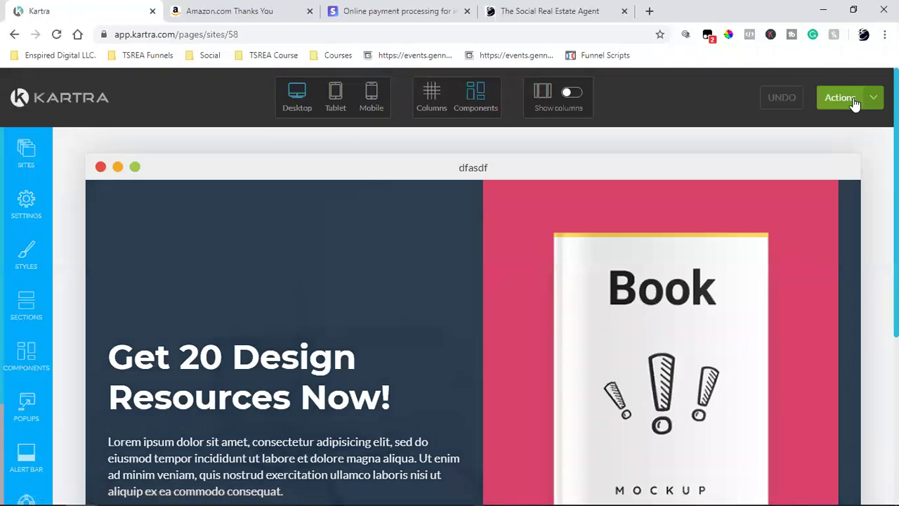
Return to the dashboard from the page builder, discarding unsaved changes.
left_click(874, 103)
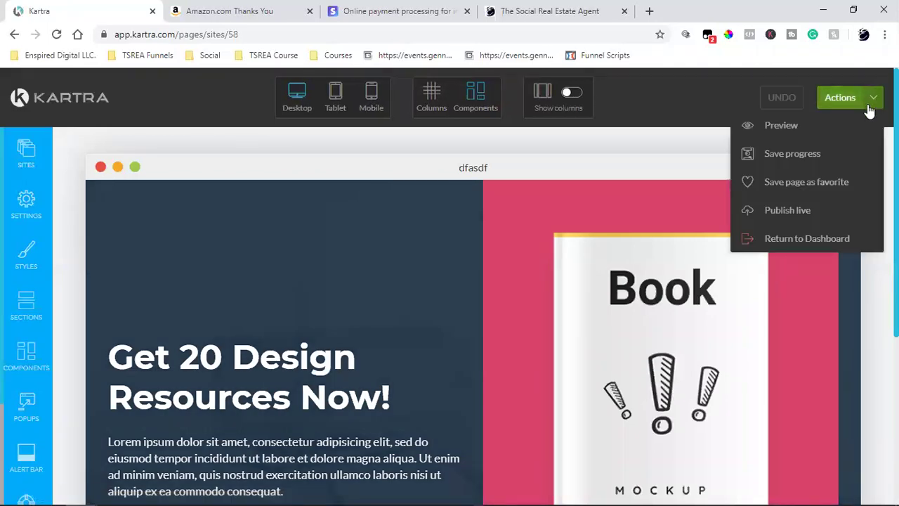
left_click(803, 237)
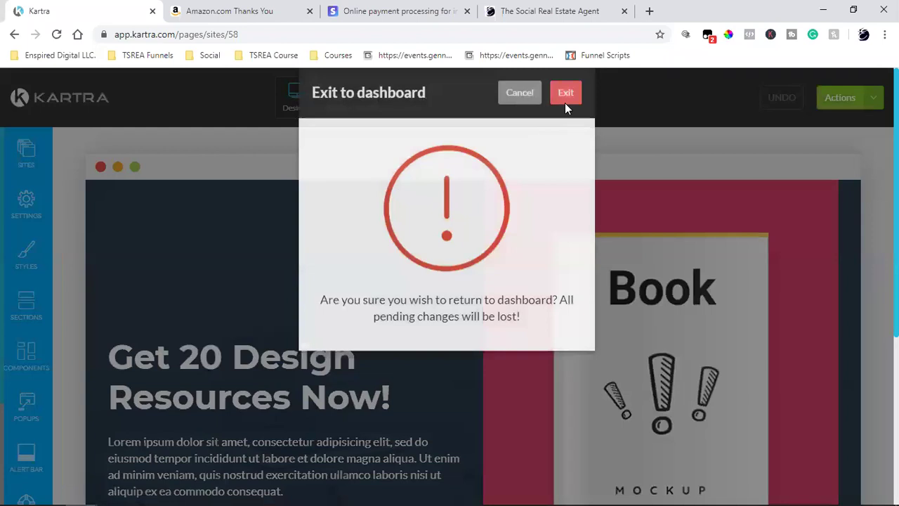
left_click(567, 123)
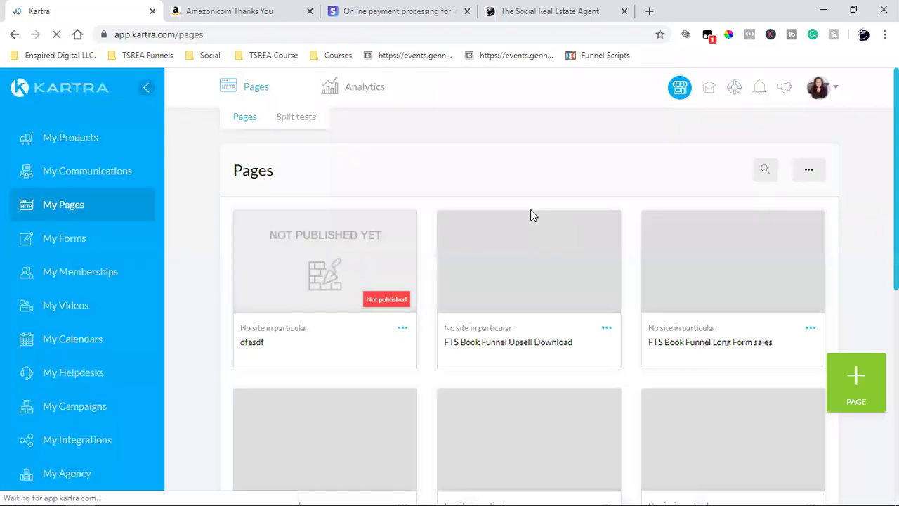
Delete the dfasdf page from the Pages list.
left_click(402, 330)
left_click(476, 358)
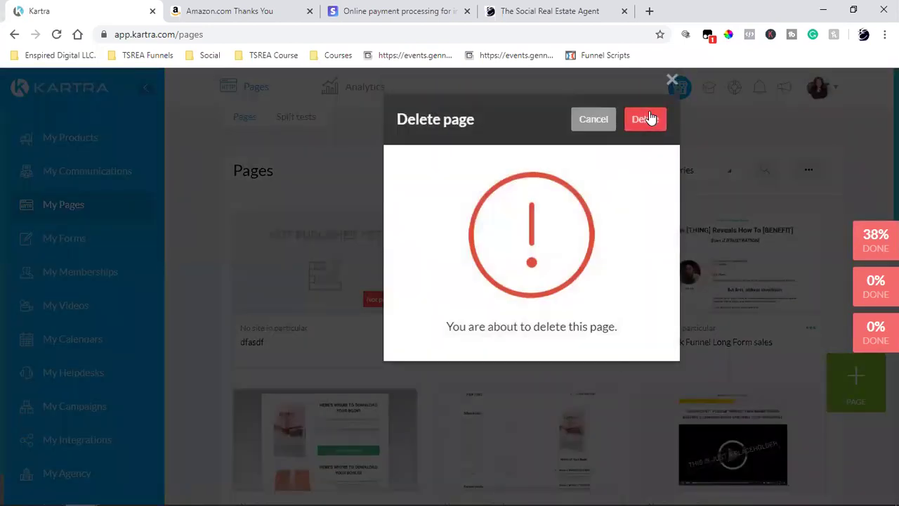
left_click(645, 119)
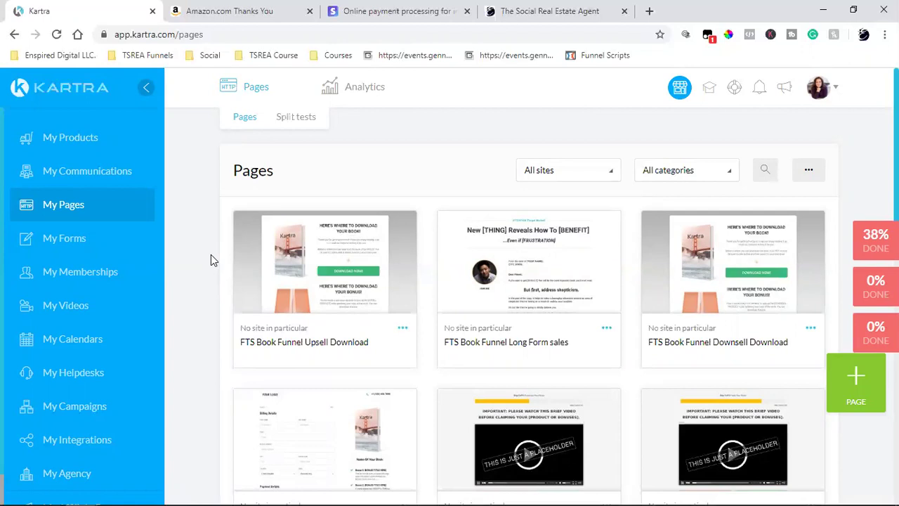
Open My Communications to view the FTS Book Funnel Buyers and Upsell Buyers lists.
left_click(89, 179)
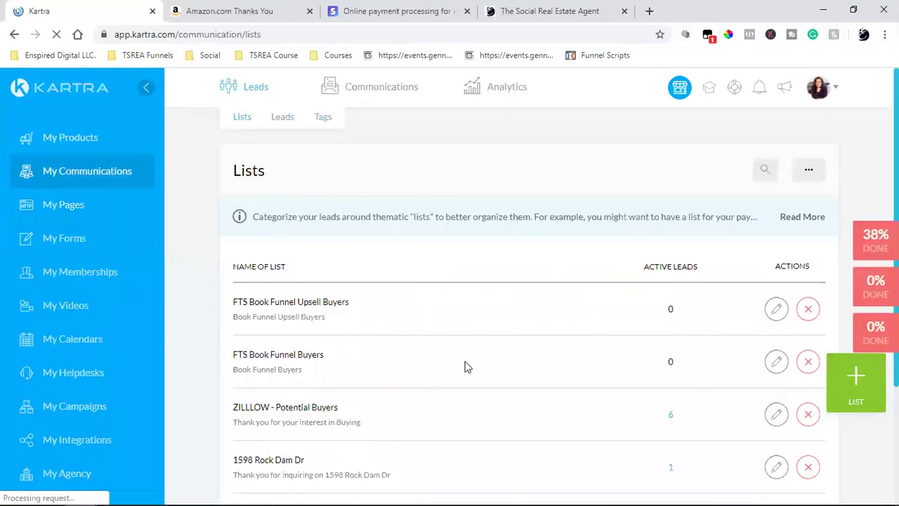
mouse_move(363, 94)
mouse_move(223, 104)
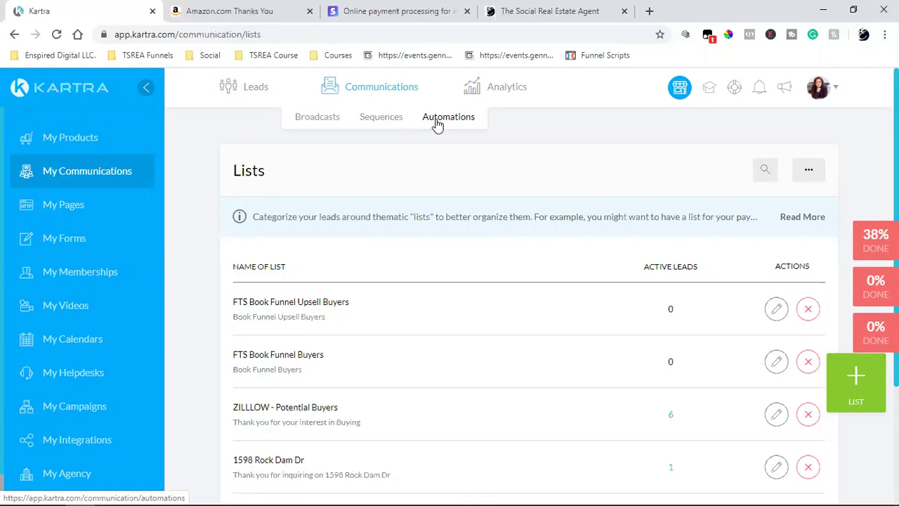
mouse_move(486, 91)
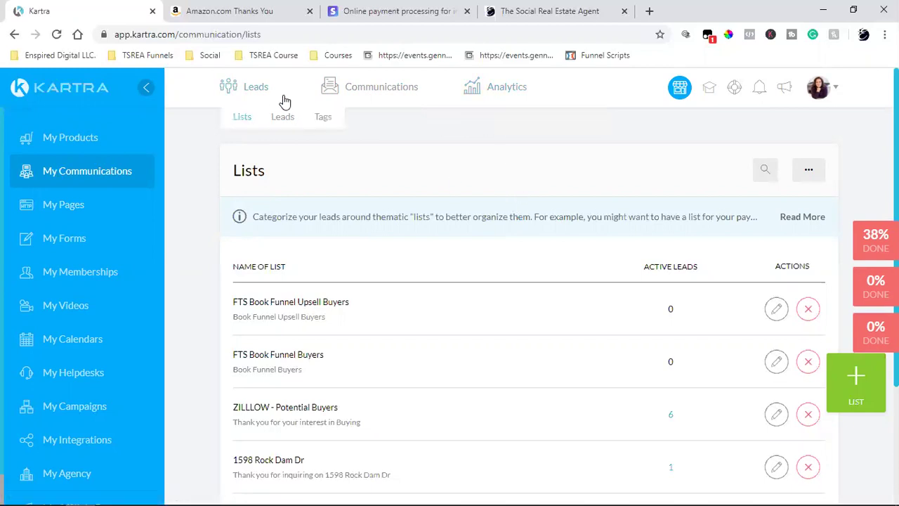
Cancel the New list dialog without adding a list, then return to My Pages.
left_click(851, 375)
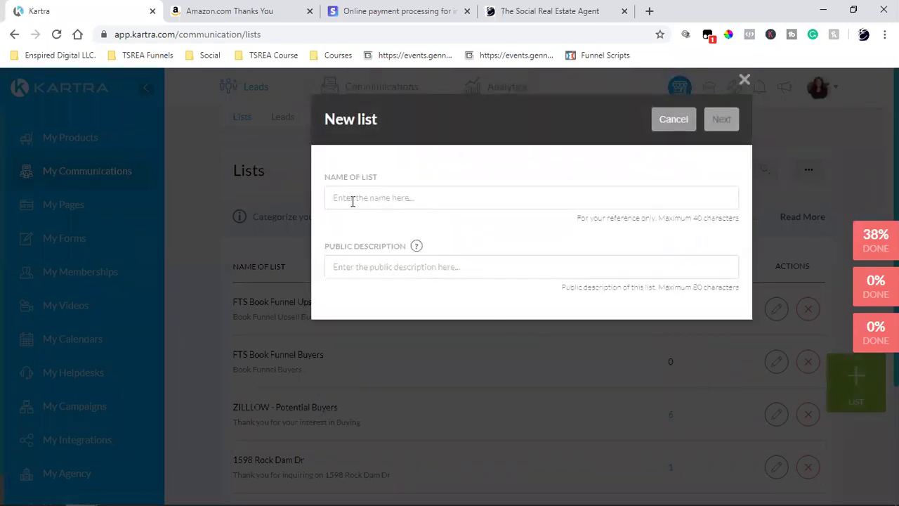
left_click(669, 121)
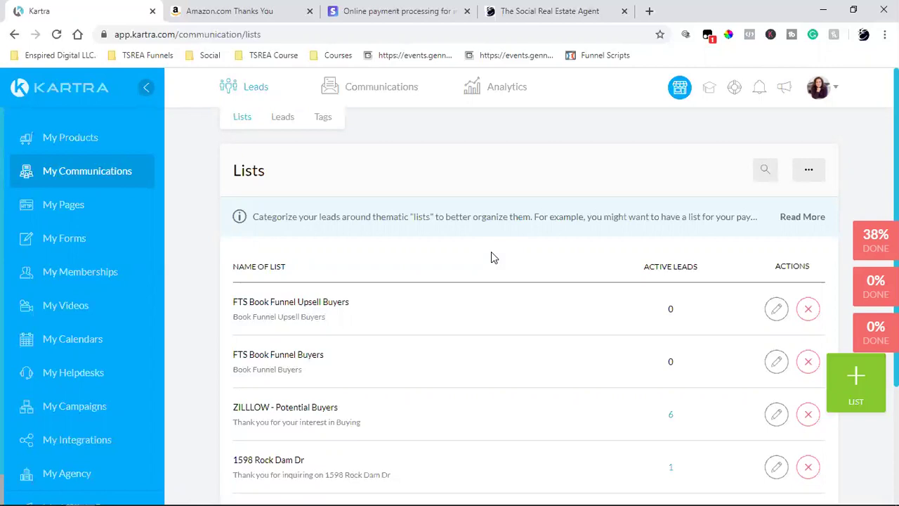
left_click(50, 209)
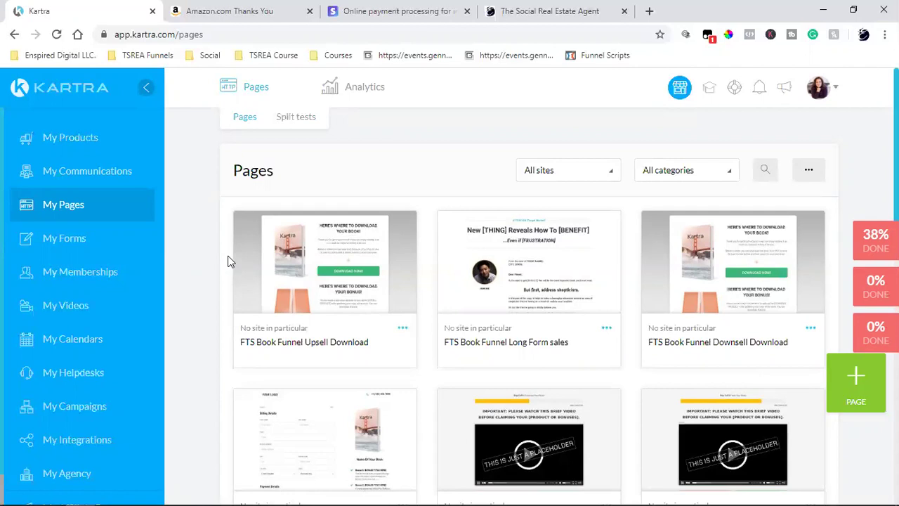
View the Amazon order confirmation arriving May 20–27, 2020, then switch to The Social Real Estate Agent sales page.
left_click(263, 10)
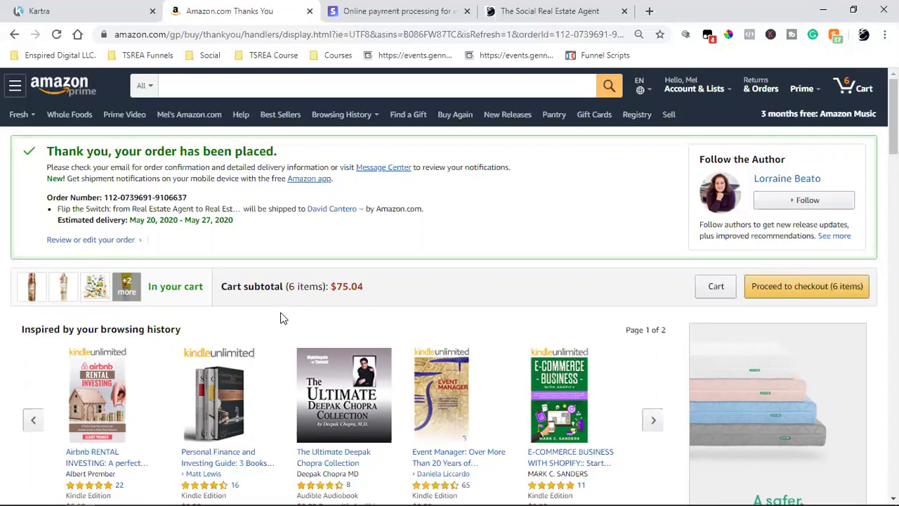
left_click(594, 10)
Scroll through The Social Real Estate Agent sales letter down to the $5.50 guarantee and 'Send Me The Book!' offer.
scroll(452, 285, "up", 1)
scroll(453, 288, "up", 20)
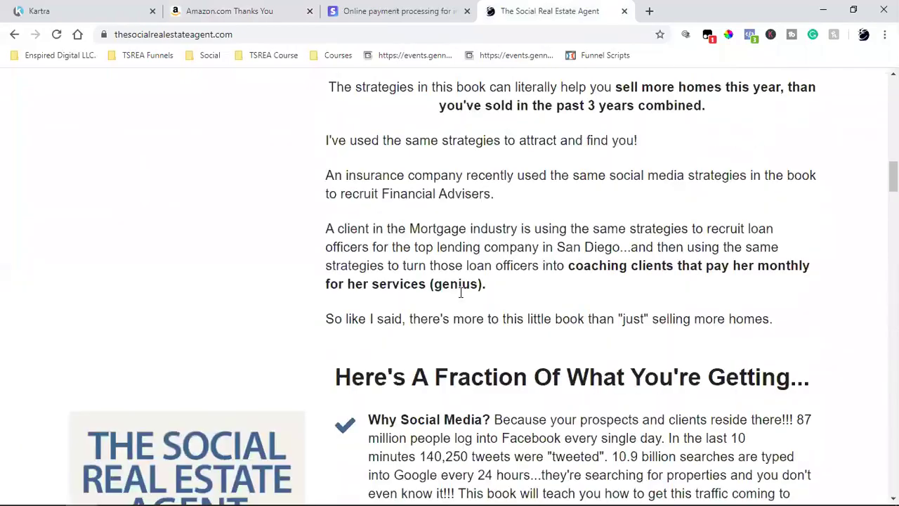
scroll(464, 294, "up", 3)
scroll(457, 297, "down", 20)
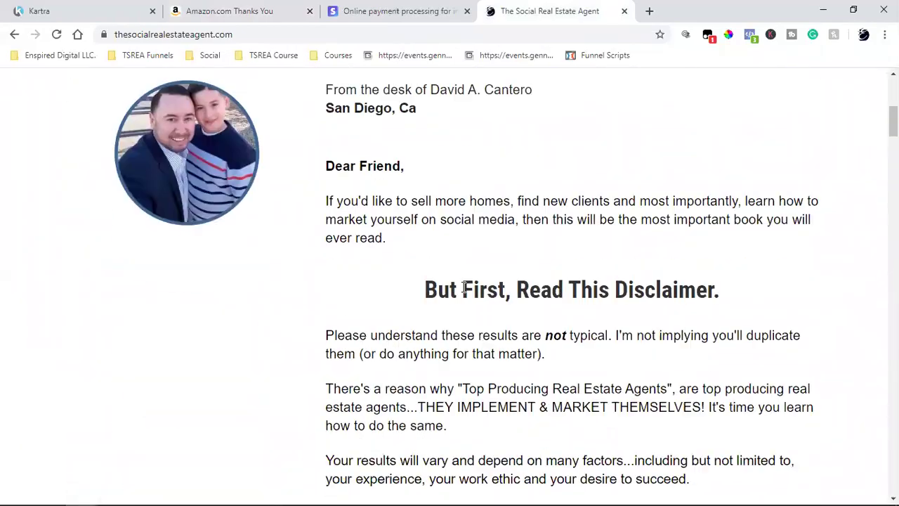
scroll(457, 297, "down", 6)
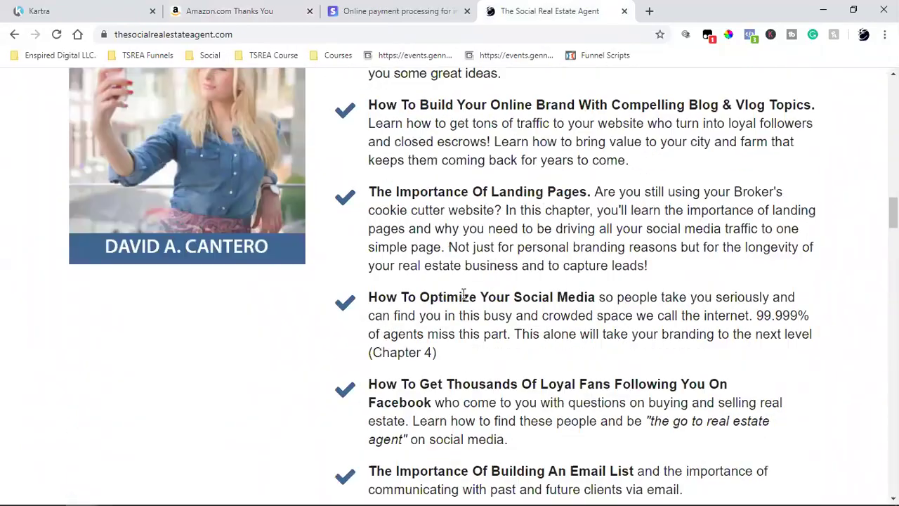
scroll(463, 295, "down", 5)
scroll(476, 298, "down", 5)
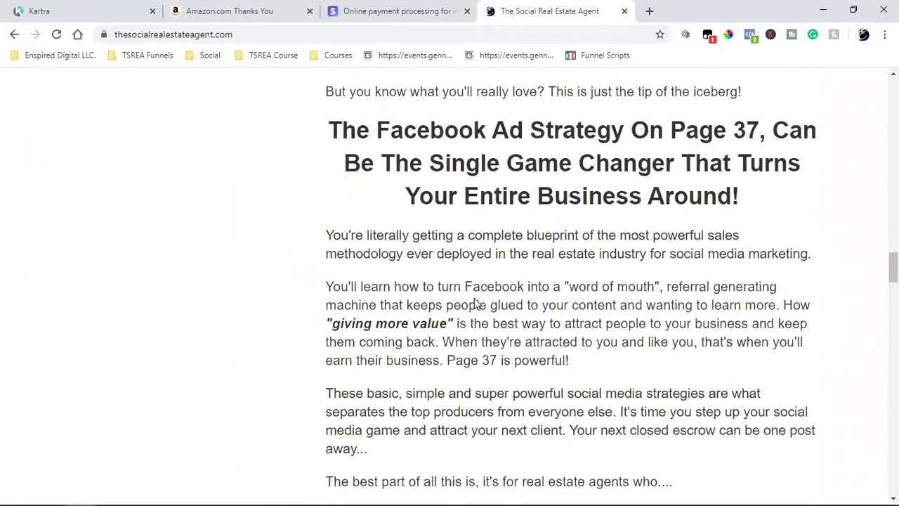
scroll(475, 298, "down", 4)
scroll(475, 298, "down", 10)
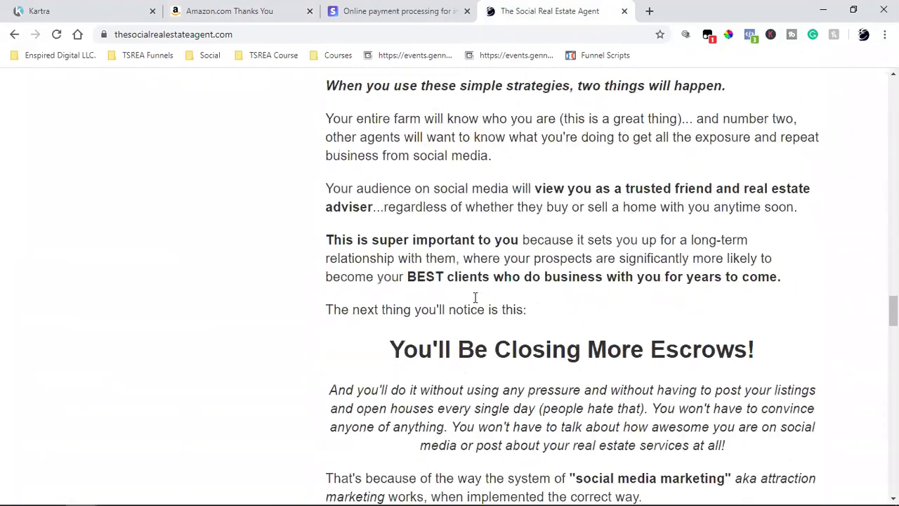
scroll(475, 301, "down", 6)
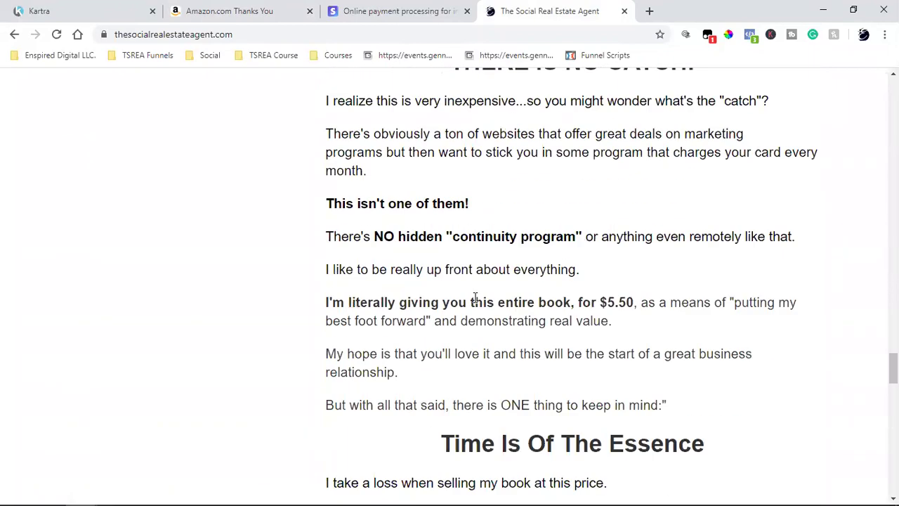
scroll(475, 297, "down", 9)
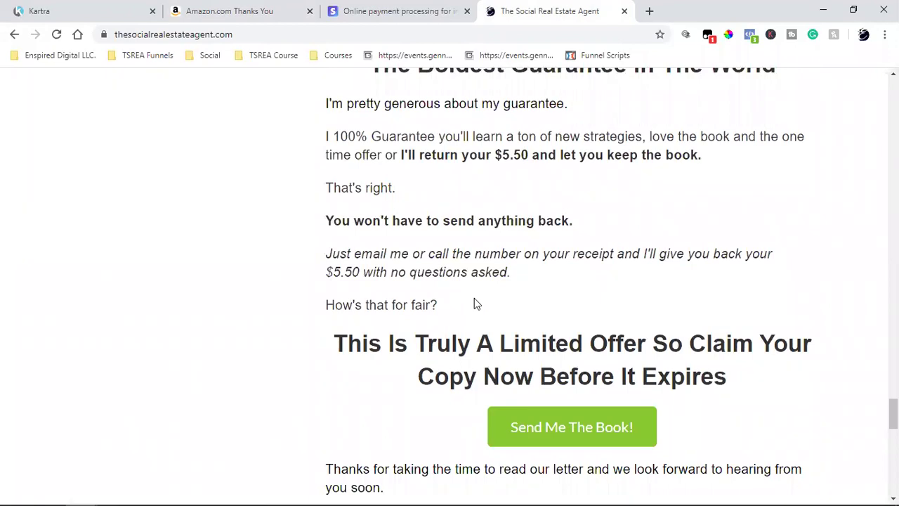
scroll(474, 302, "down", 8)
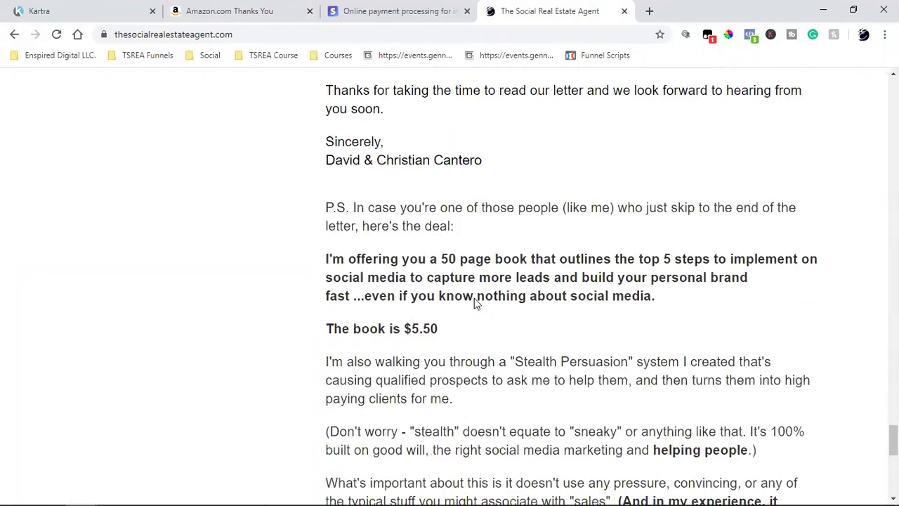
scroll(475, 300, "down", 2)
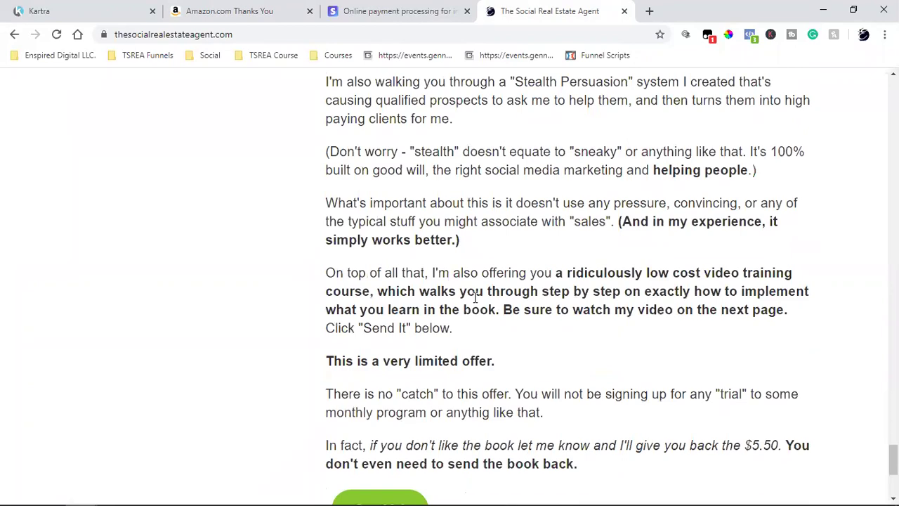
scroll(475, 298, "down", 4)
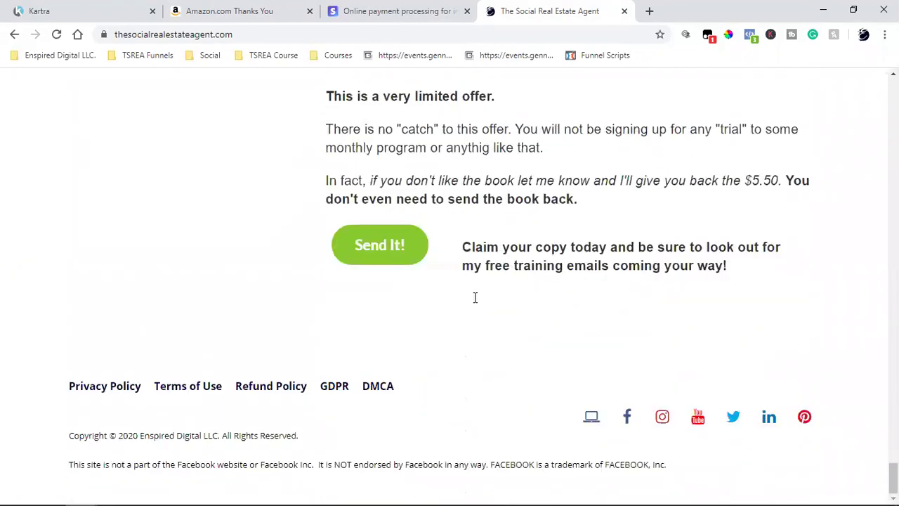
scroll(474, 304, "up", 20)
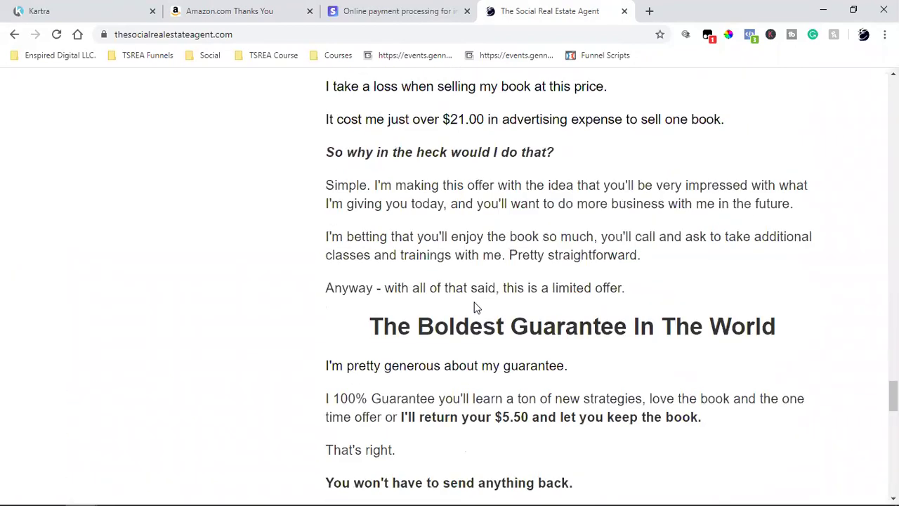
scroll(462, 315, "up", 15)
scroll(462, 315, "down", 5)
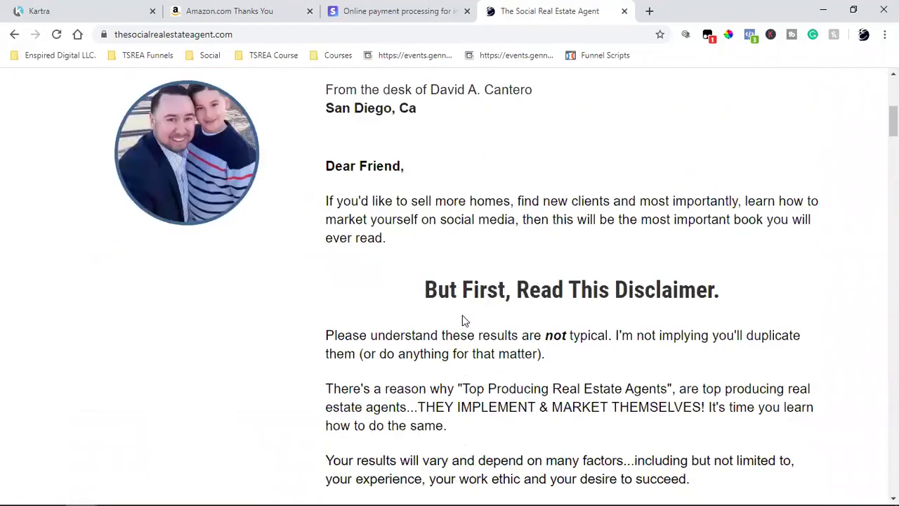
scroll(462, 315, "up", 6)
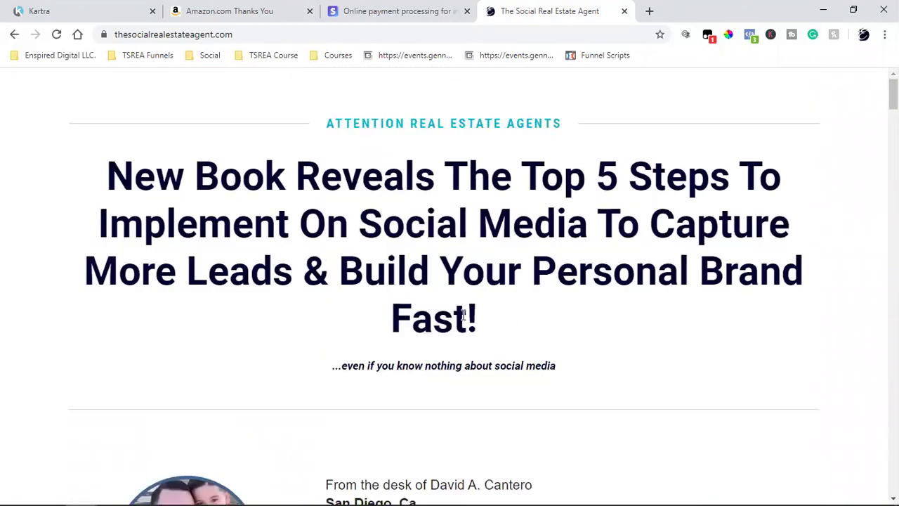
scroll(474, 295, "down", 13)
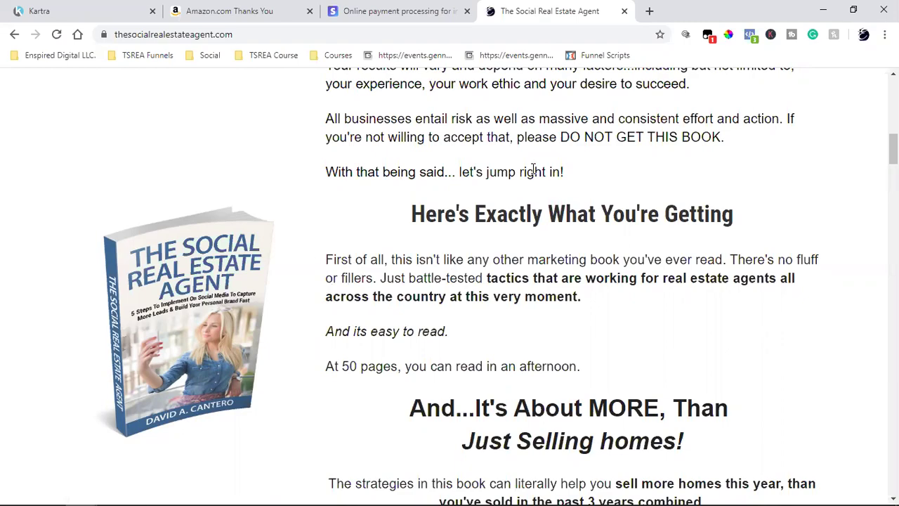
scroll(492, 165, "up", 7)
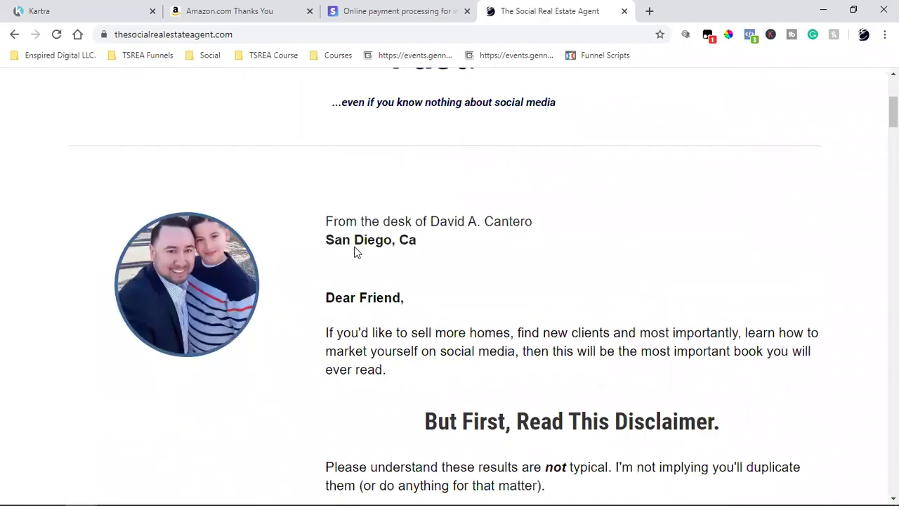
scroll(355, 242, "down", 4)
scroll(427, 263, "down", 20)
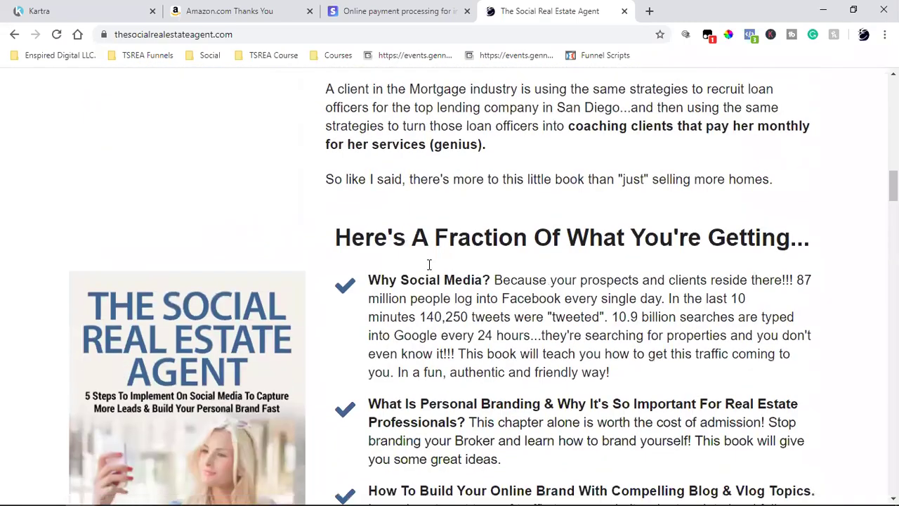
scroll(428, 265, "down", 20)
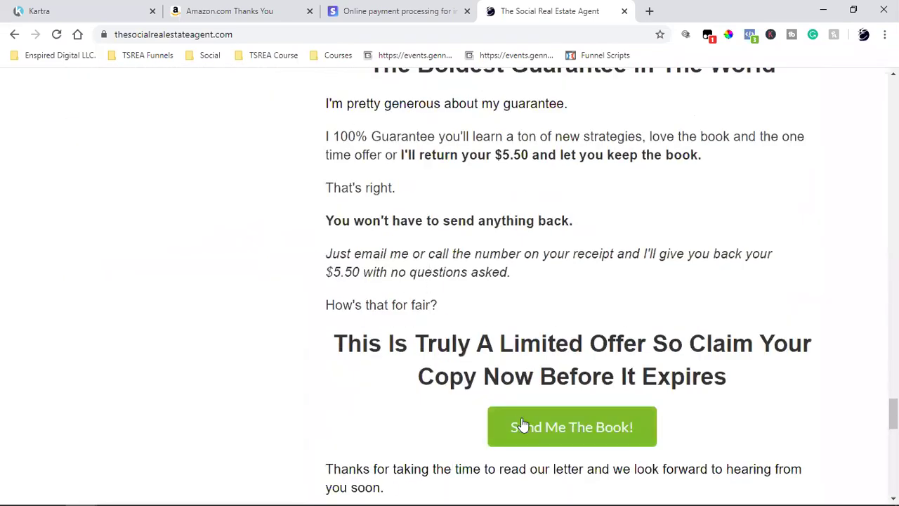
Open the checkout popup showing The Social Real Estate Agent book at USD 5.50, and launch Calculator.
left_click(518, 426)
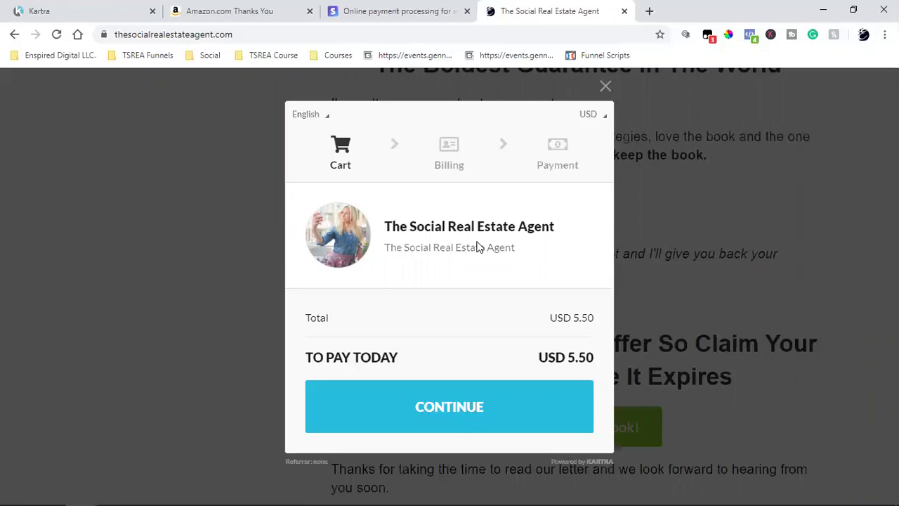
mouse_move(49, 491)
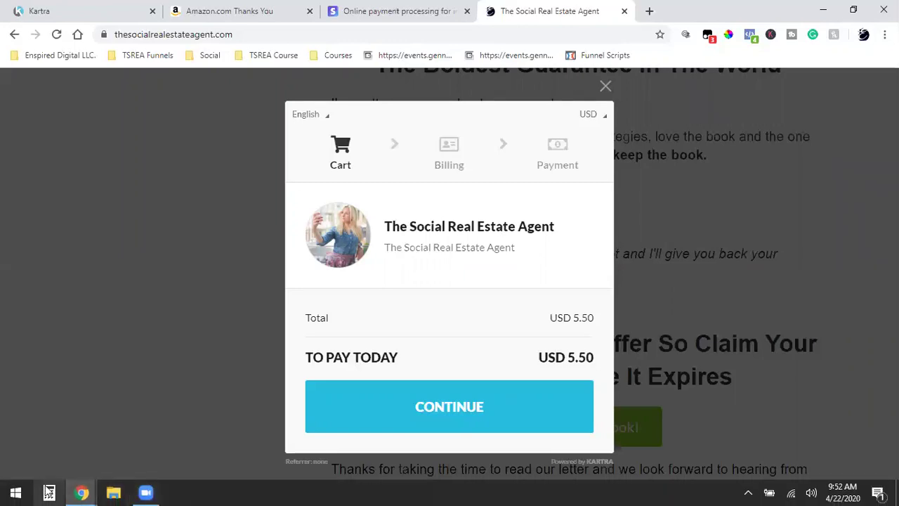
left_click(49, 492)
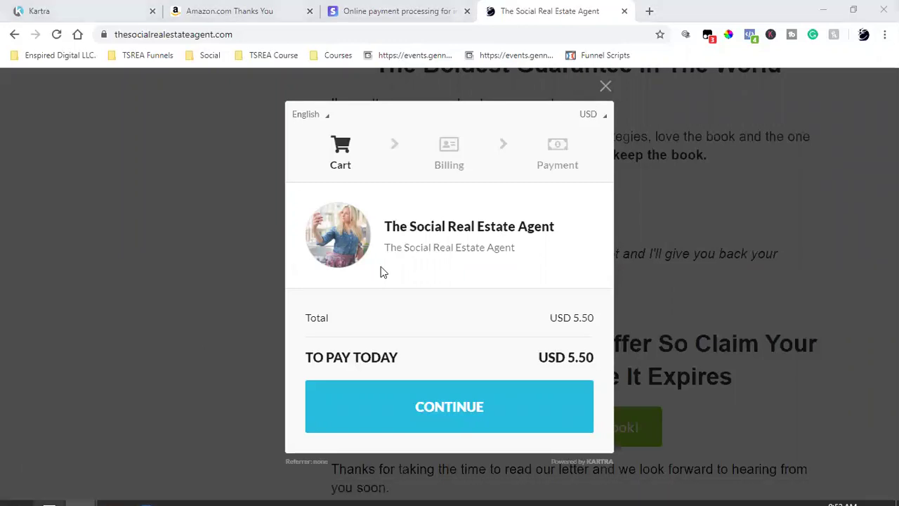
Calculate 100 × 47 (4,700) and 50 × 97 (4,850) in Calculator.
type("100")
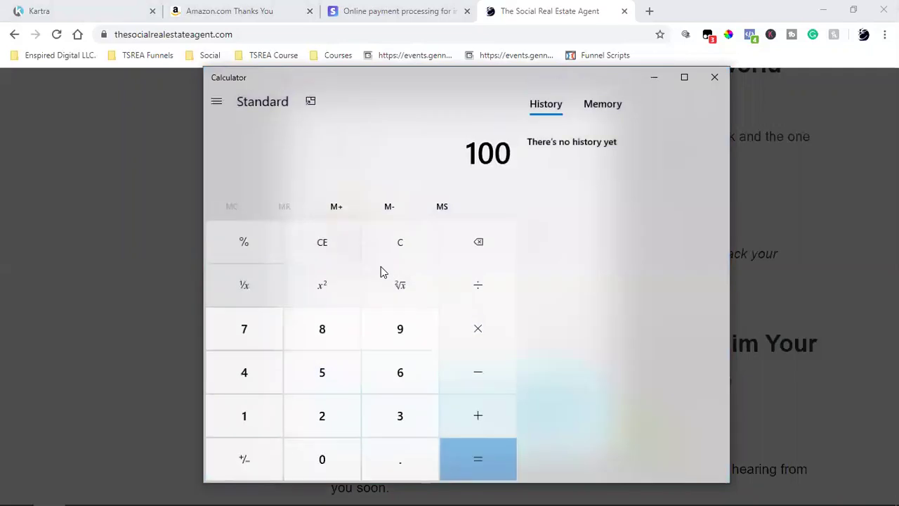
type("*47")
key("Return")
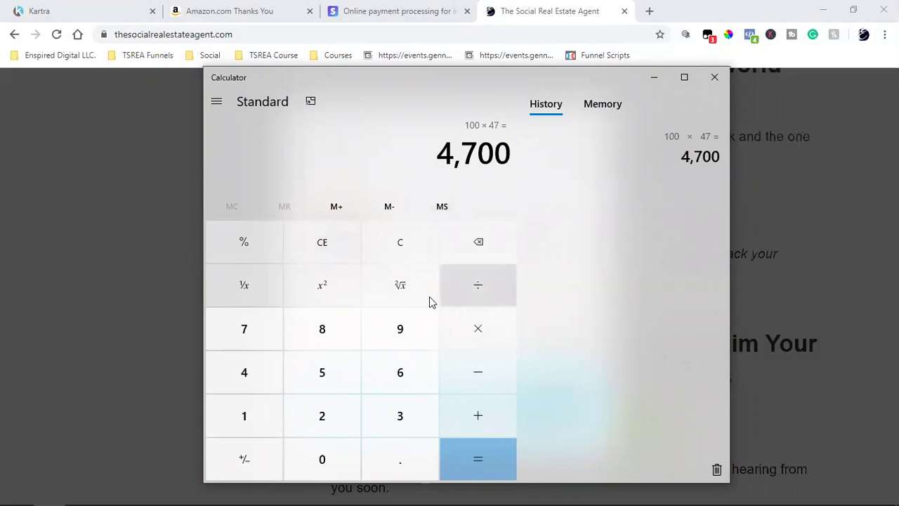
left_click(401, 251)
type("50*97")
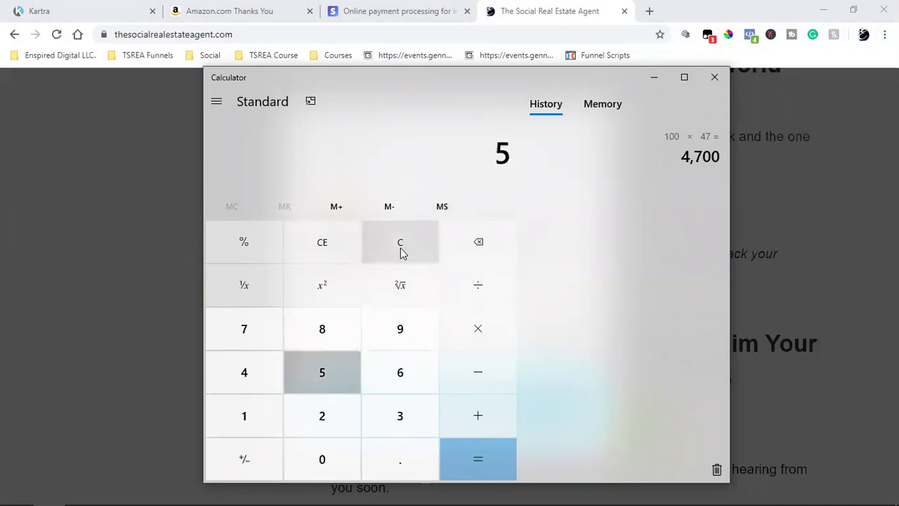
key("Return")
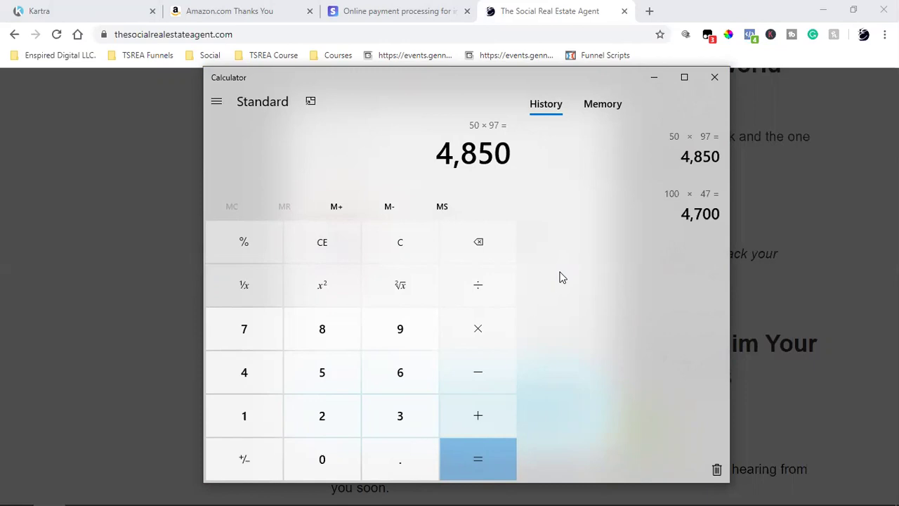
Clear and calculate 100 × 97 to get 9,700, discarding a stray subtraction.
left_click(311, 241)
type("100")
key("minus")
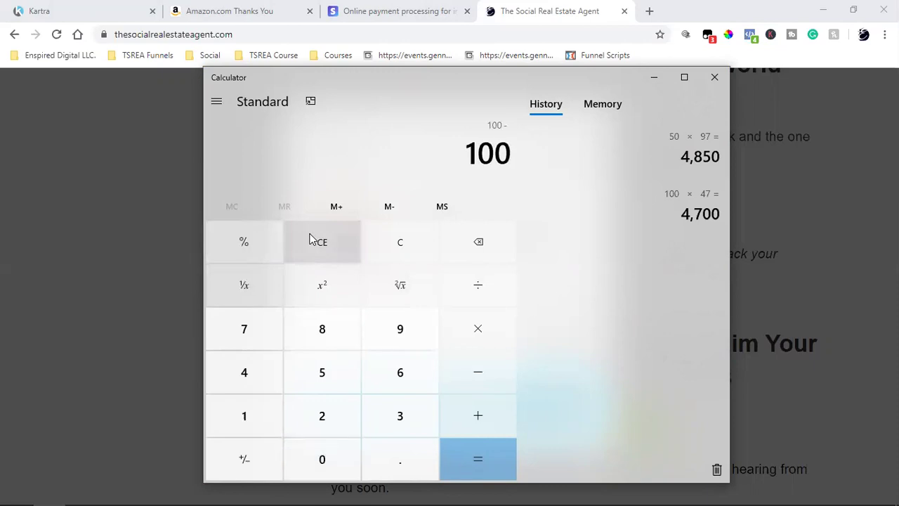
left_click(378, 237)
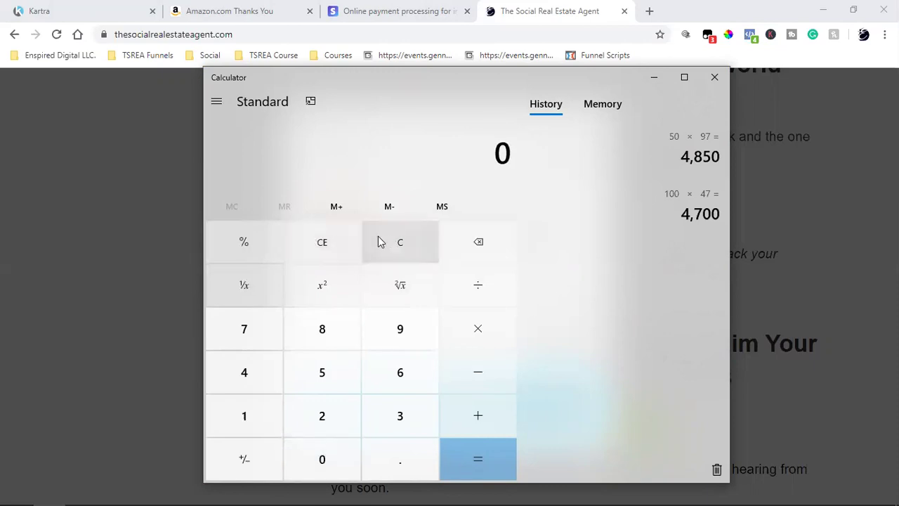
type("100*97")
key("Return")
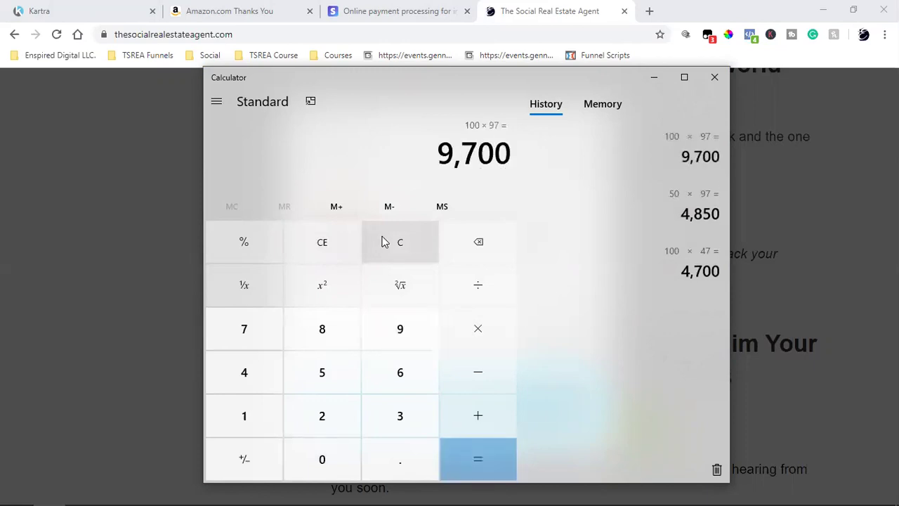
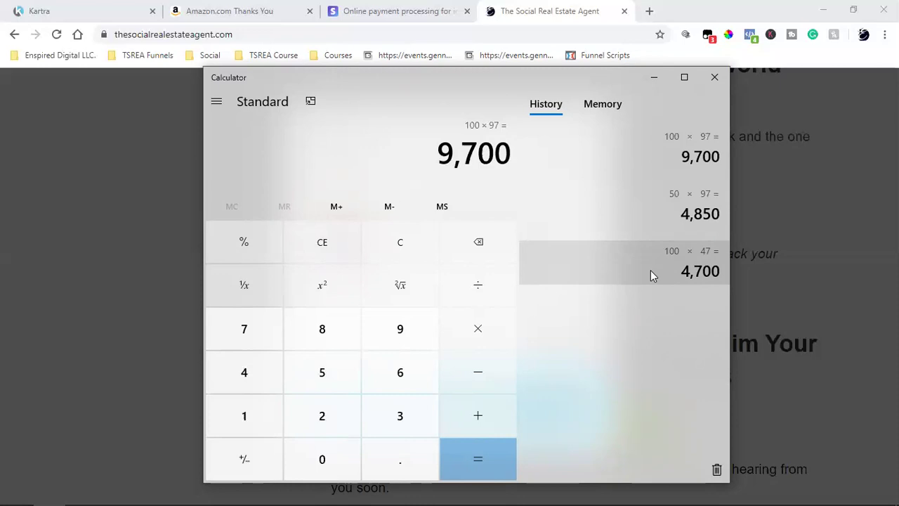
Close Windows Calculator and the book checkout tab.
left_click(706, 81)
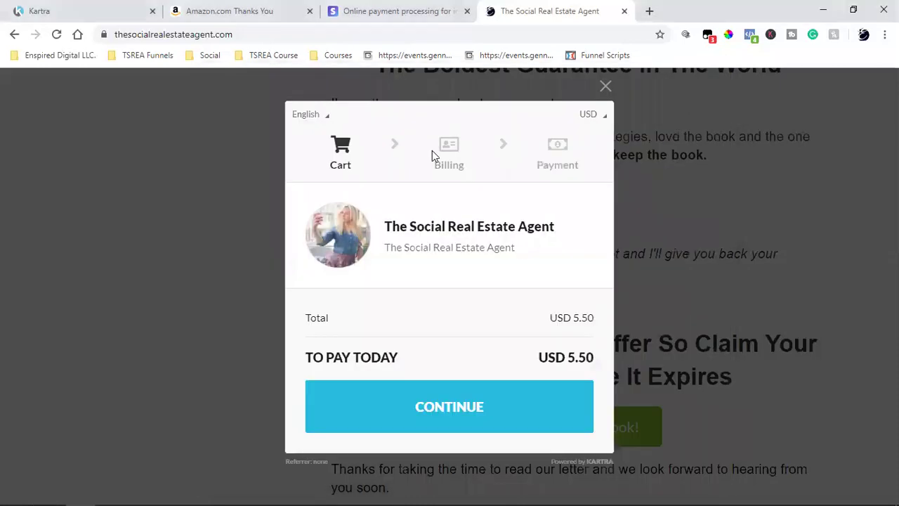
left_click(624, 11)
Close The Social Real Estate Agent checkout tab to reveal the Amazon order confirmation.
left_click(232, 10)
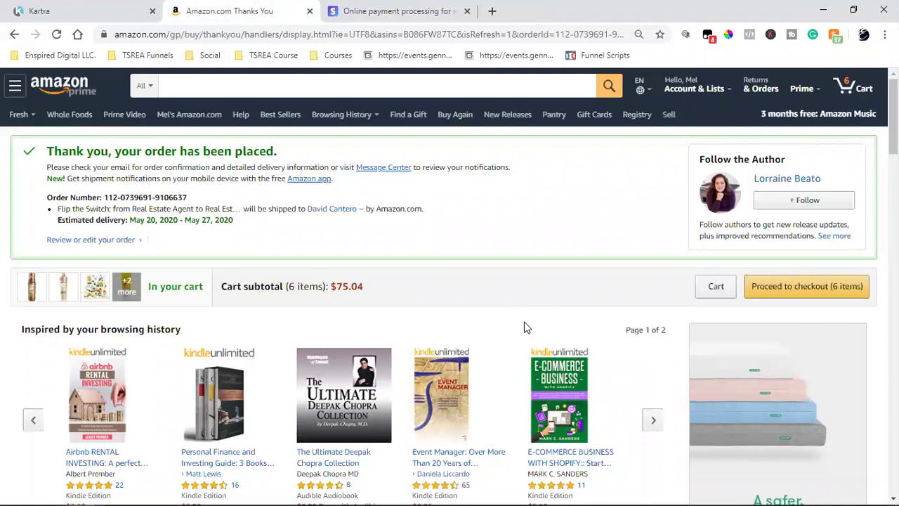
Back in the Kartra Pages list, open the options menu for the FTS Book Funnel Long Form sales page.
left_click(79, 11)
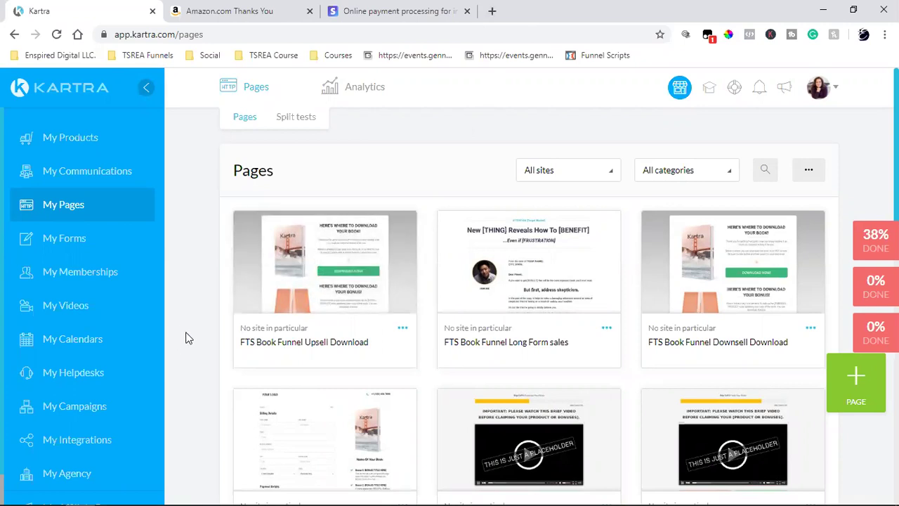
left_click(607, 328)
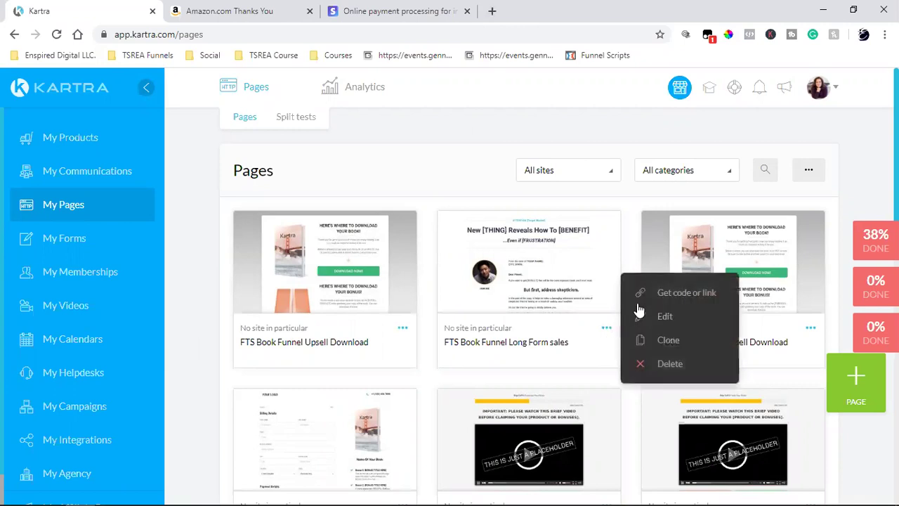
left_click(621, 191)
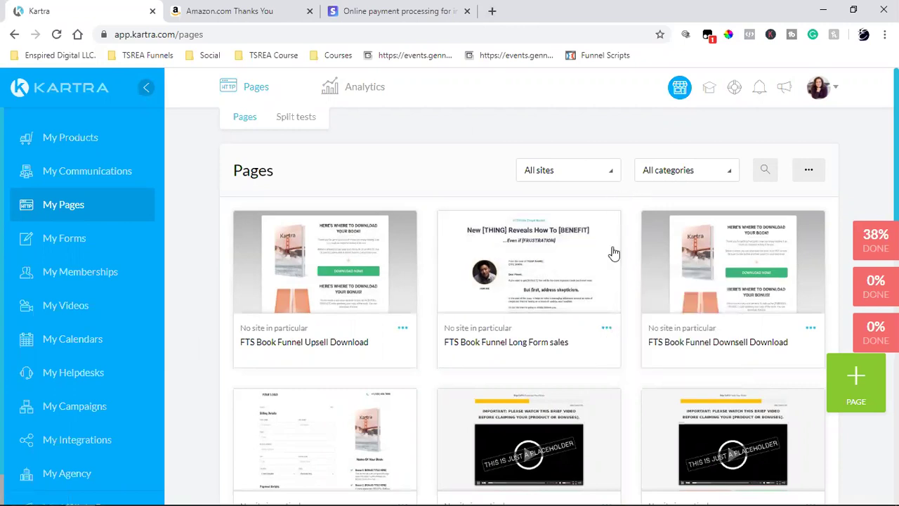
left_click(607, 329)
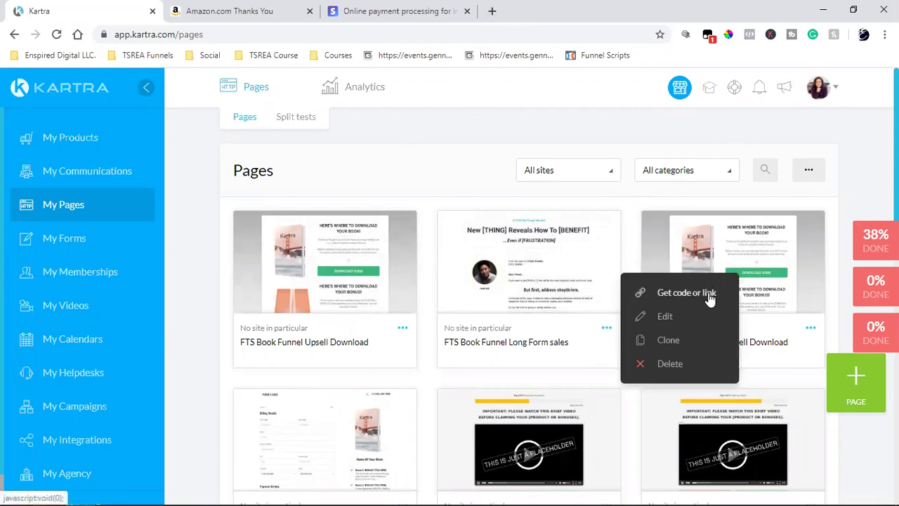
Get and select the FTS Book Funnel Downsell Download page link, then close the publishing window.
left_click(686, 292)
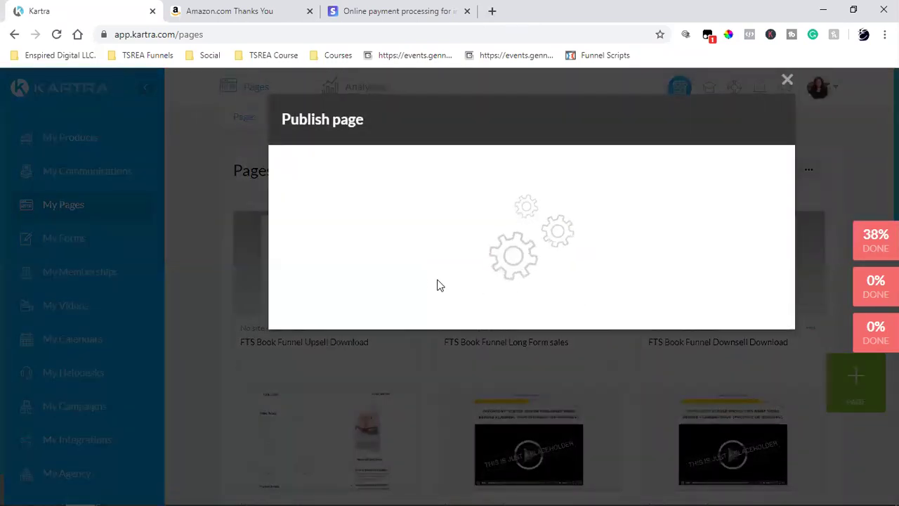
left_click(403, 285)
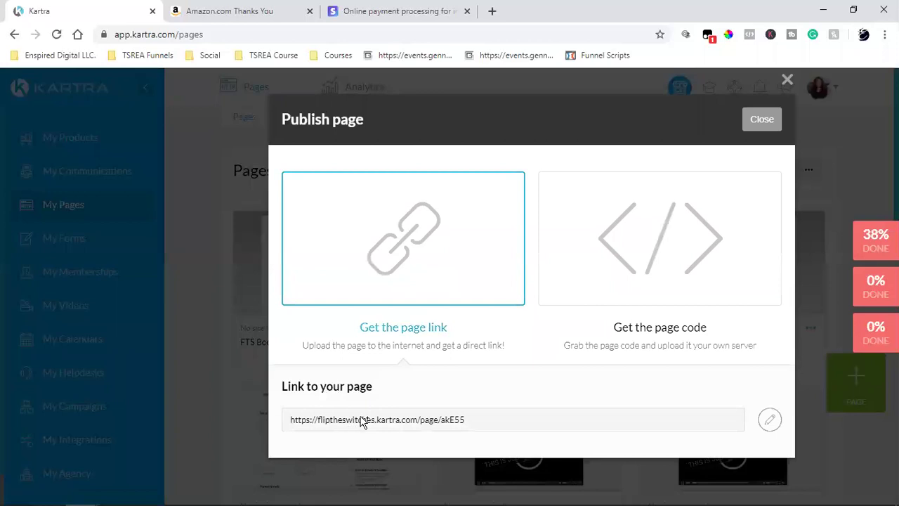
left_click(363, 419)
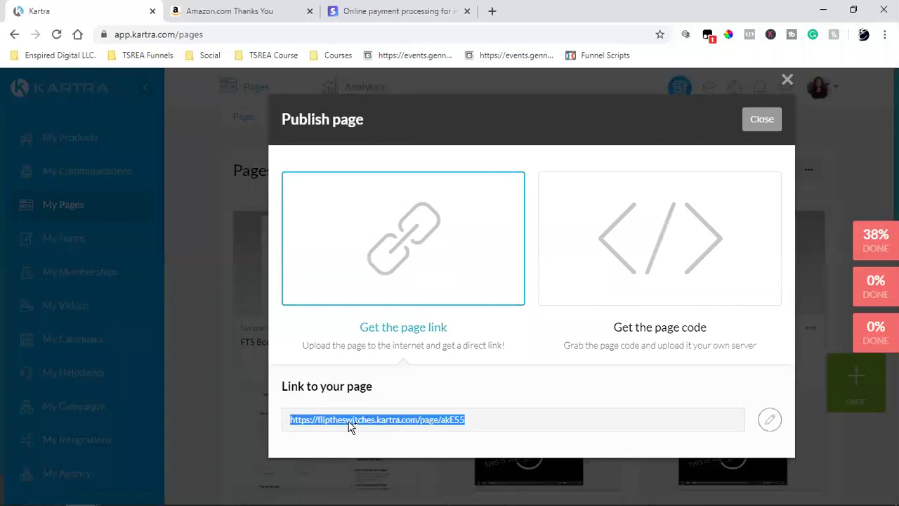
left_click(762, 119)
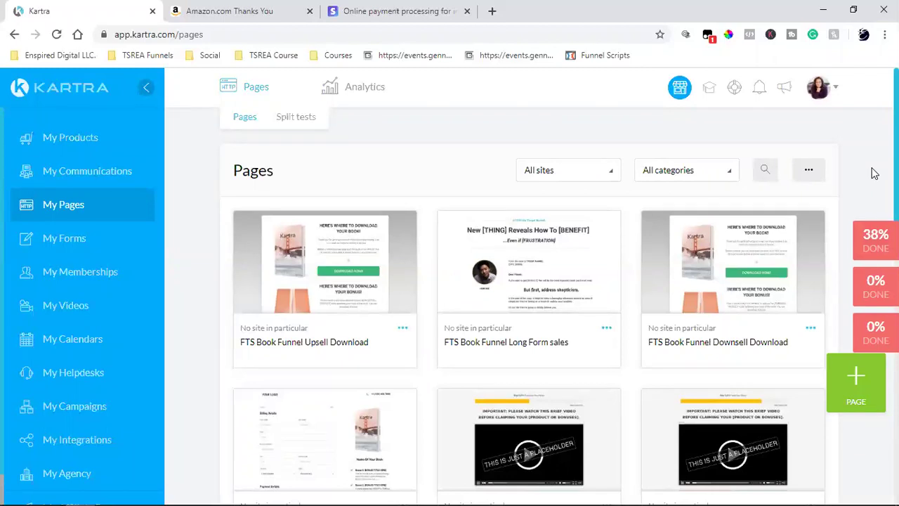
Close the Amazon thank-you and Stripe payment tabs, leaving only Kartra open.
left_click(310, 12)
left_click(310, 12)
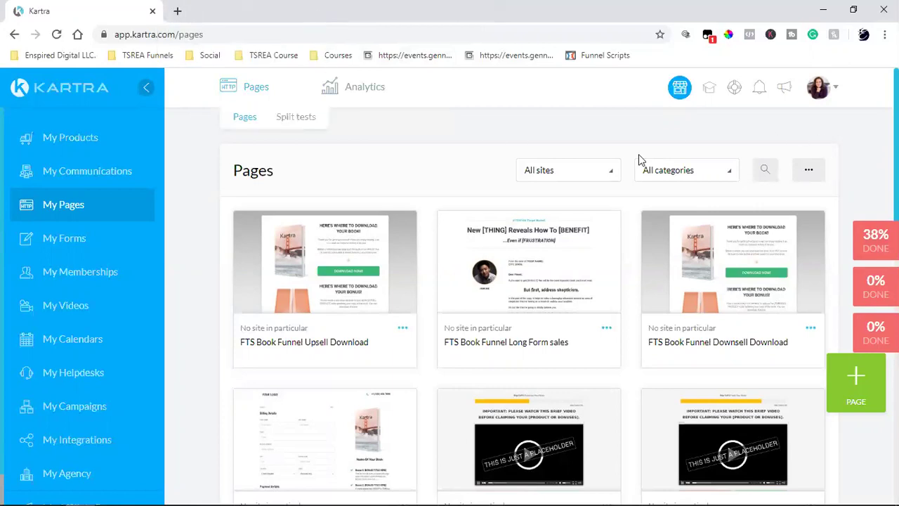